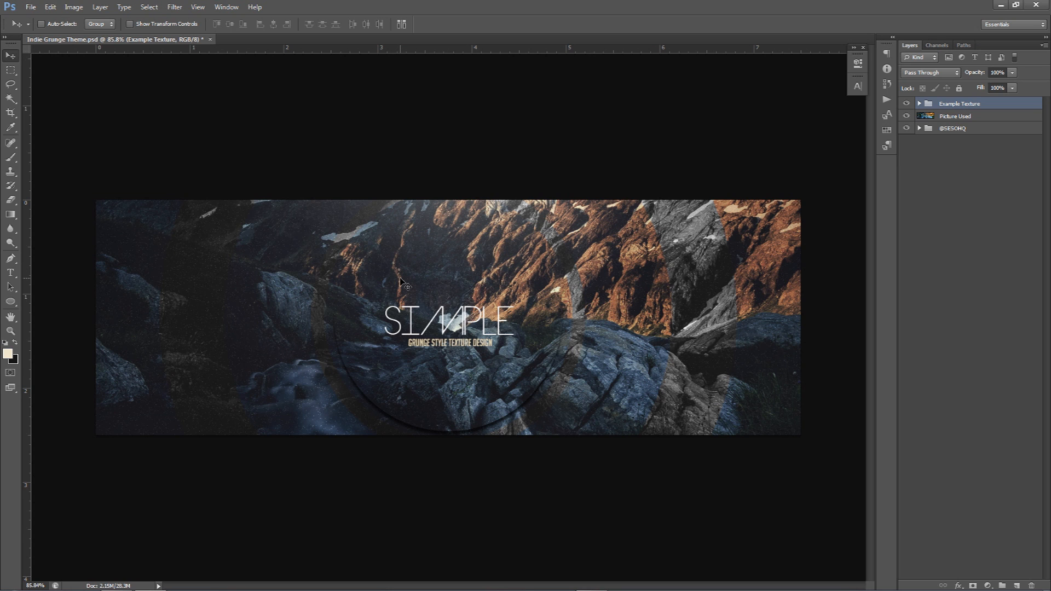
Check the fonts used for the SIMPLE title and the grunge subtitle, and collapse the Example Texture group.
double_click(463, 327)
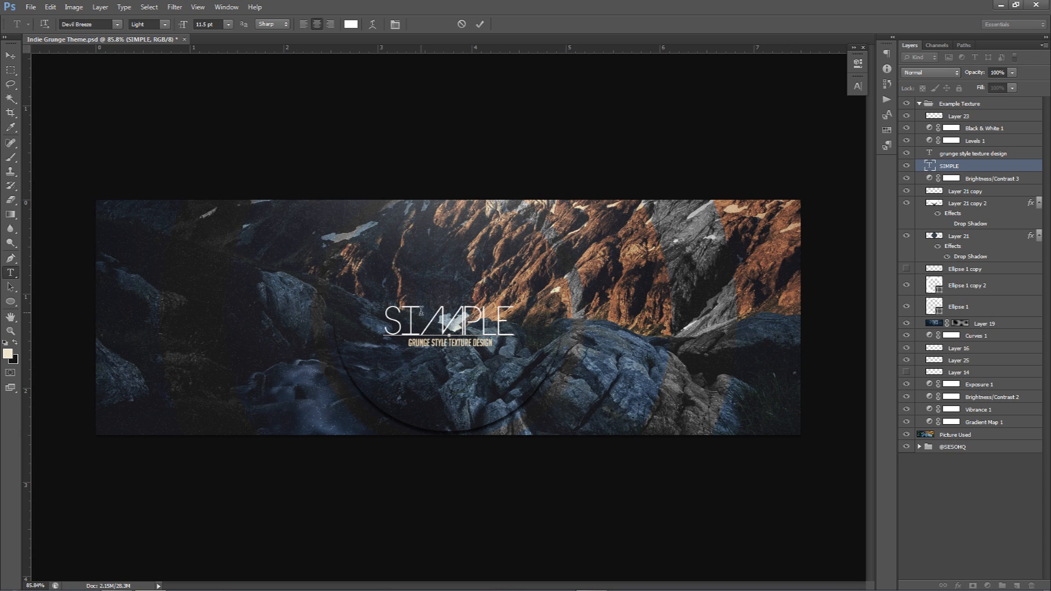
left_click(479, 24)
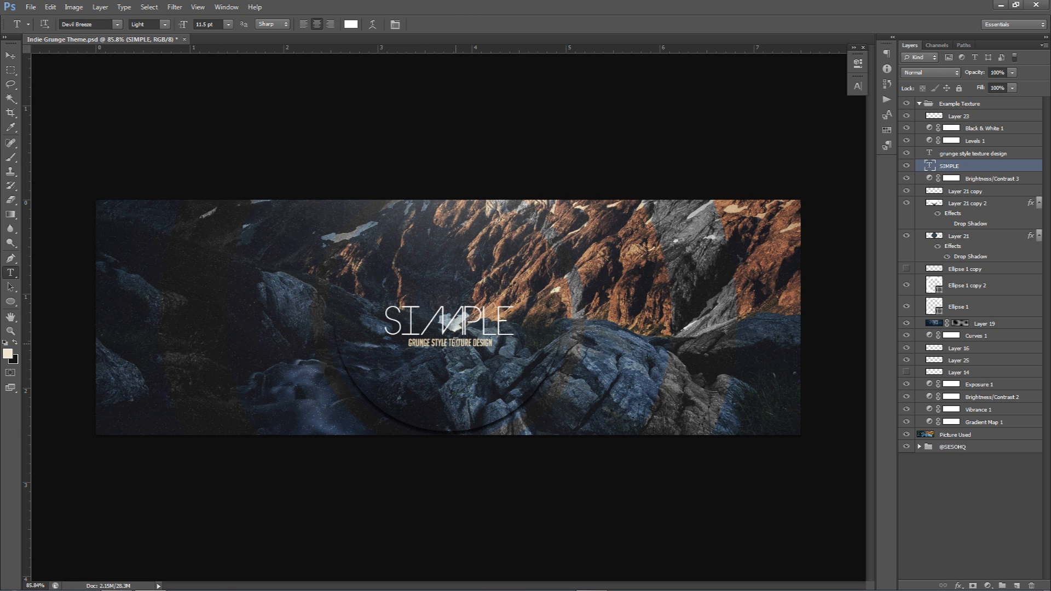
left_click(456, 342)
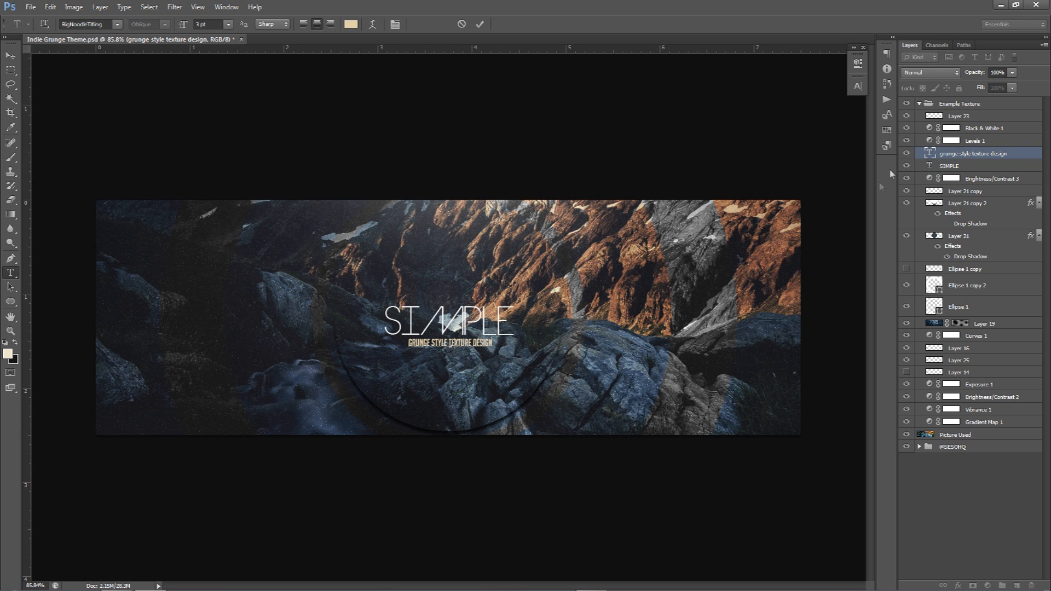
left_click(919, 104)
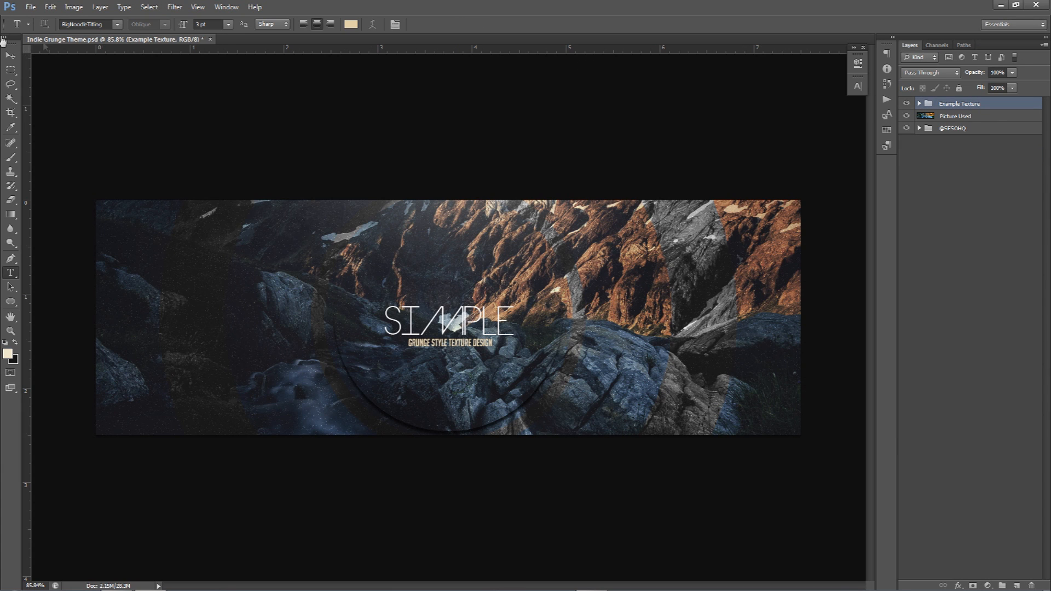
left_click(10, 55)
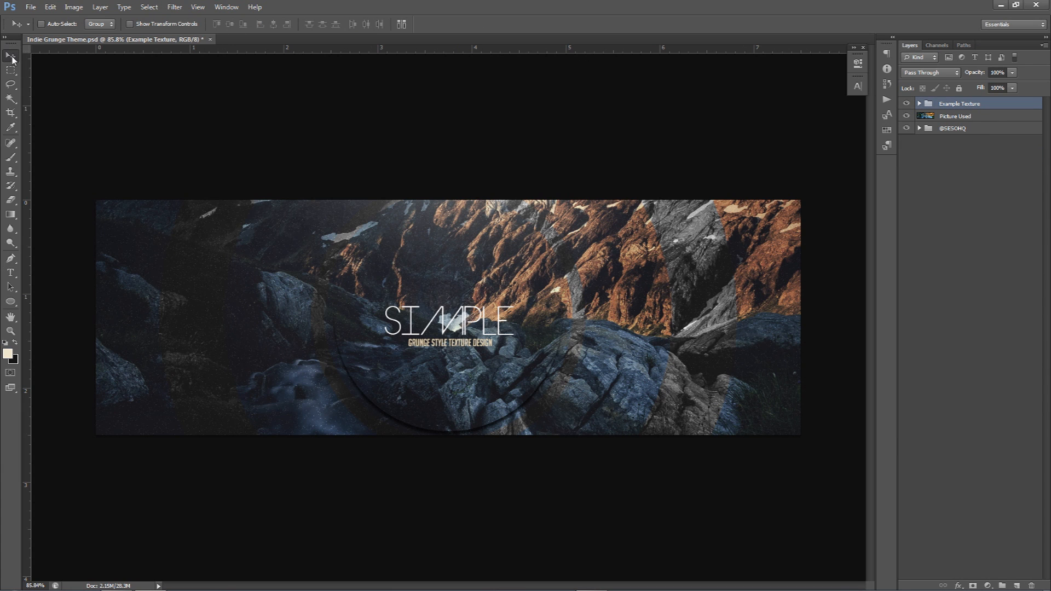
Hide the Example Texture group and make Picture Used the active layer.
left_click(907, 104)
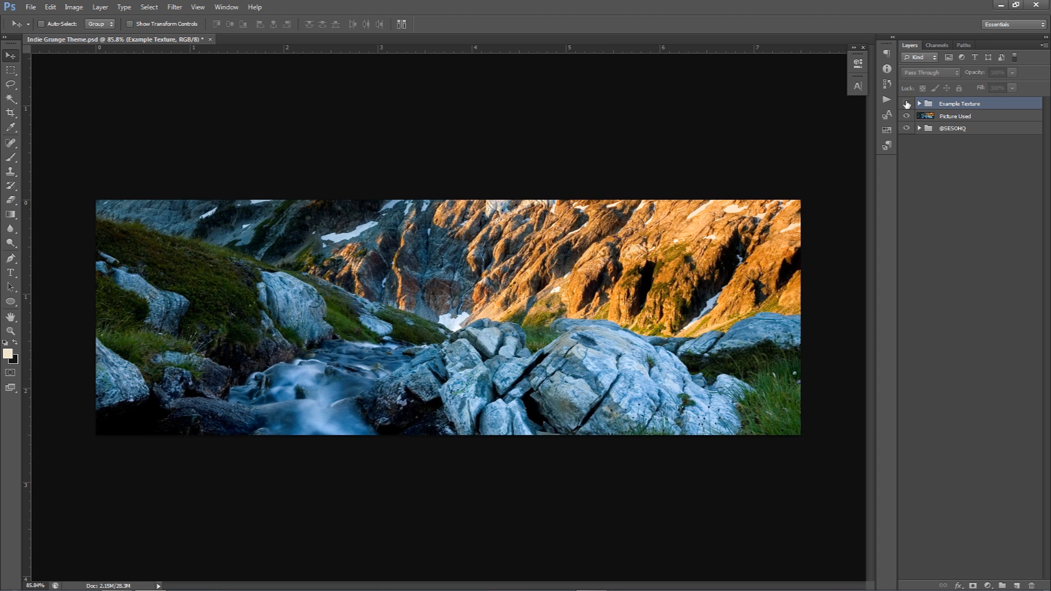
left_click(985, 117)
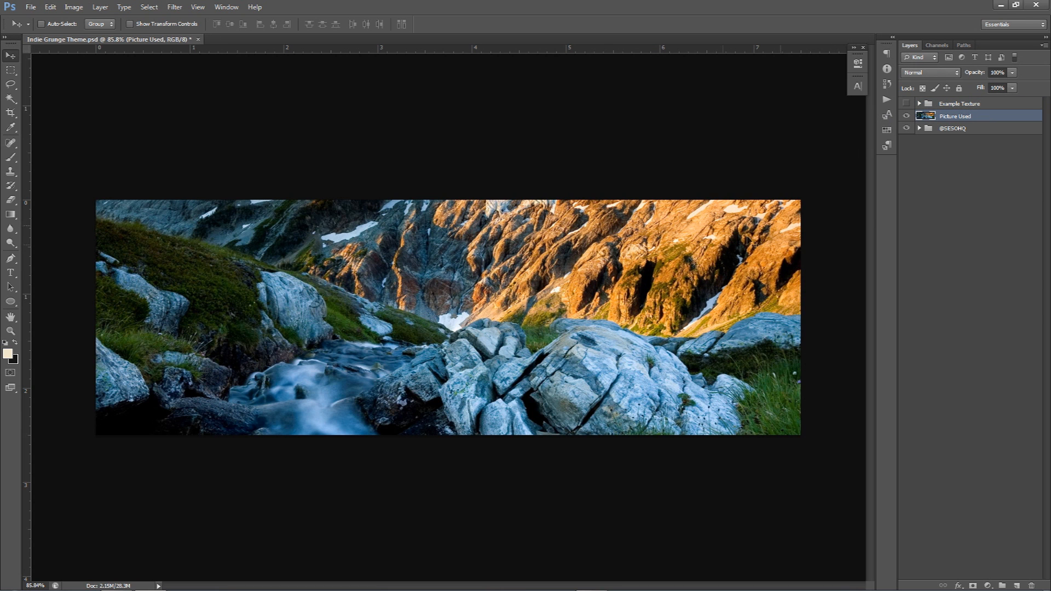
left_click(906, 104)
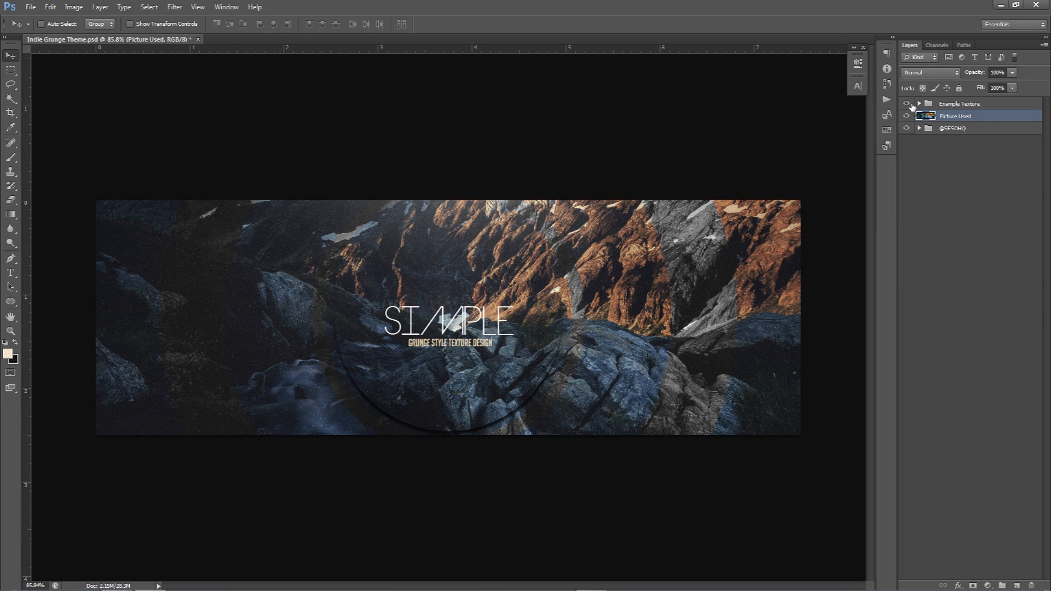
left_click(907, 104)
Try moving the landscape photo lower within the banner.
left_click_drag(547, 257, 529, 358)
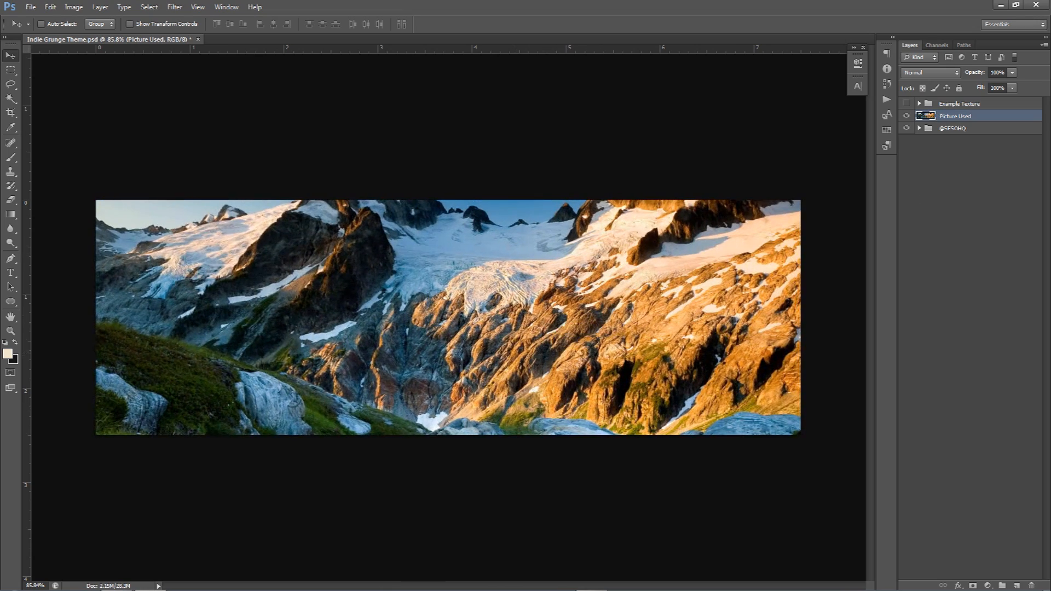
left_click_drag(1050, 146, 898, 125)
left_click_drag(969, 123, 1050, 126)
left_click(553, 252)
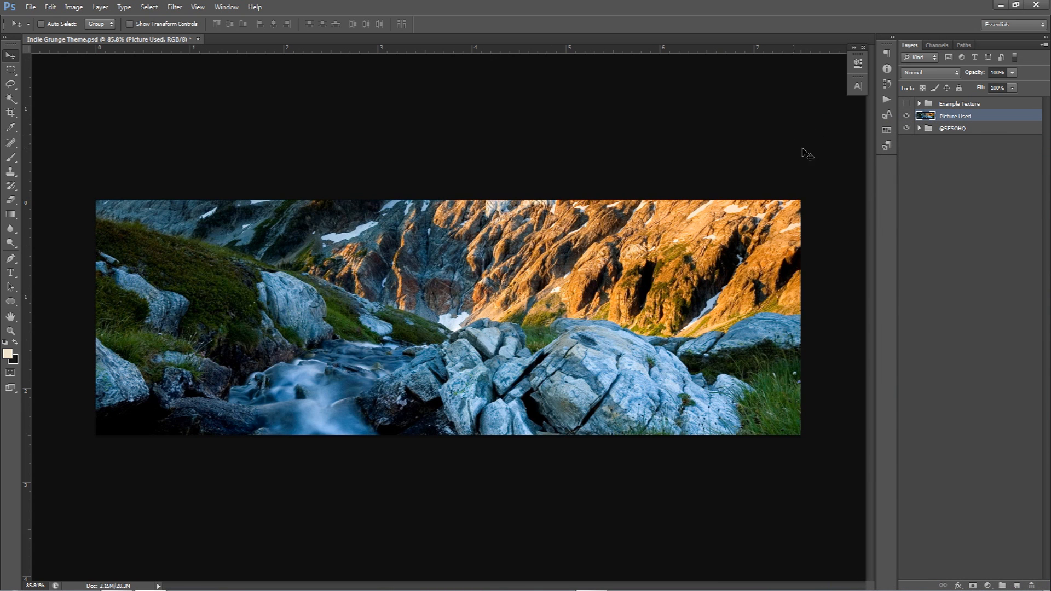
Compare the banner with and without the Example Texture group, leaving the group hidden.
left_click(906, 103)
left_click(906, 104)
left_click(906, 103)
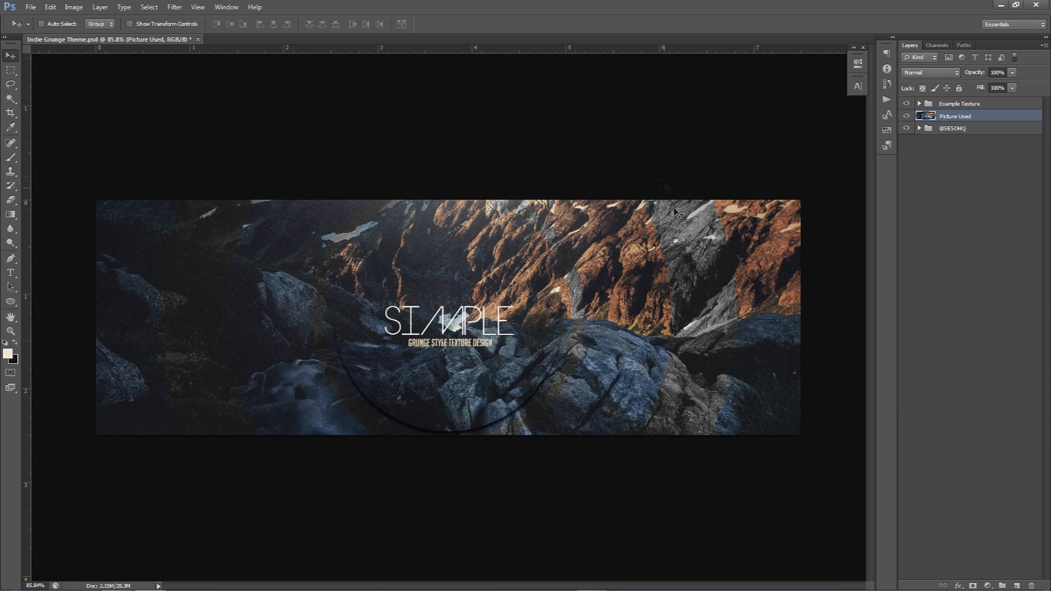
right_click(652, 372)
left_click(566, 310)
left_click(906, 103)
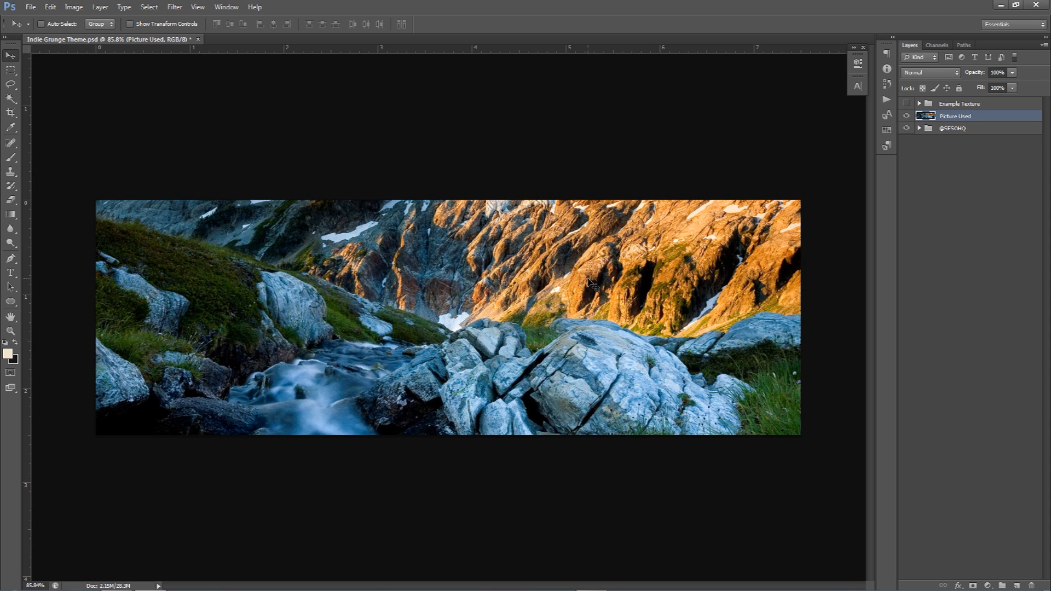
Switch to the browser and view the search tools for the "awesome landscapes" image results.
key("alt+Tab")
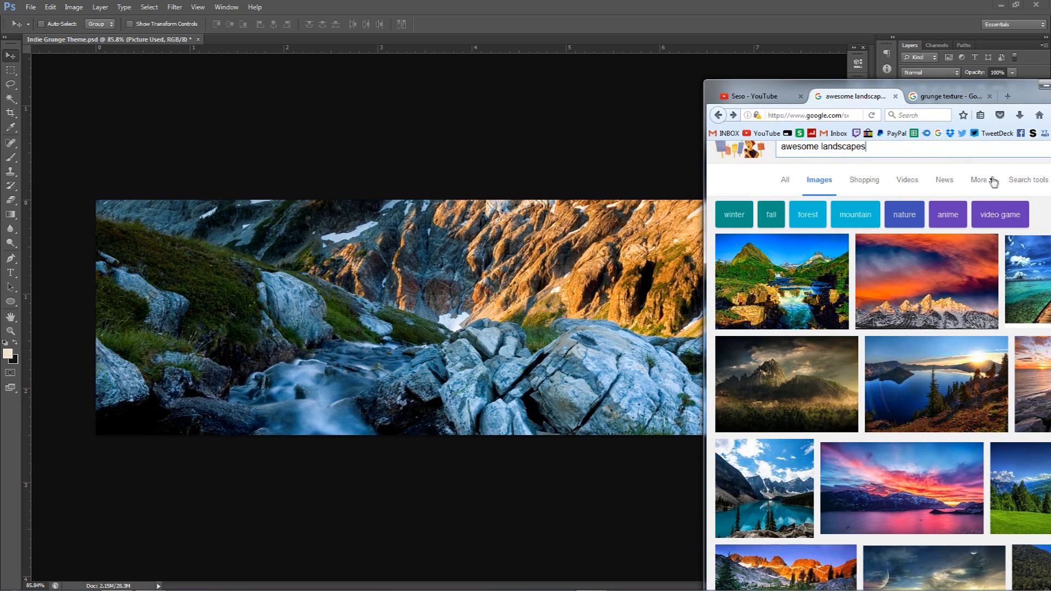
left_click(1029, 180)
left_click(791, 210)
mouse_move(818, 287)
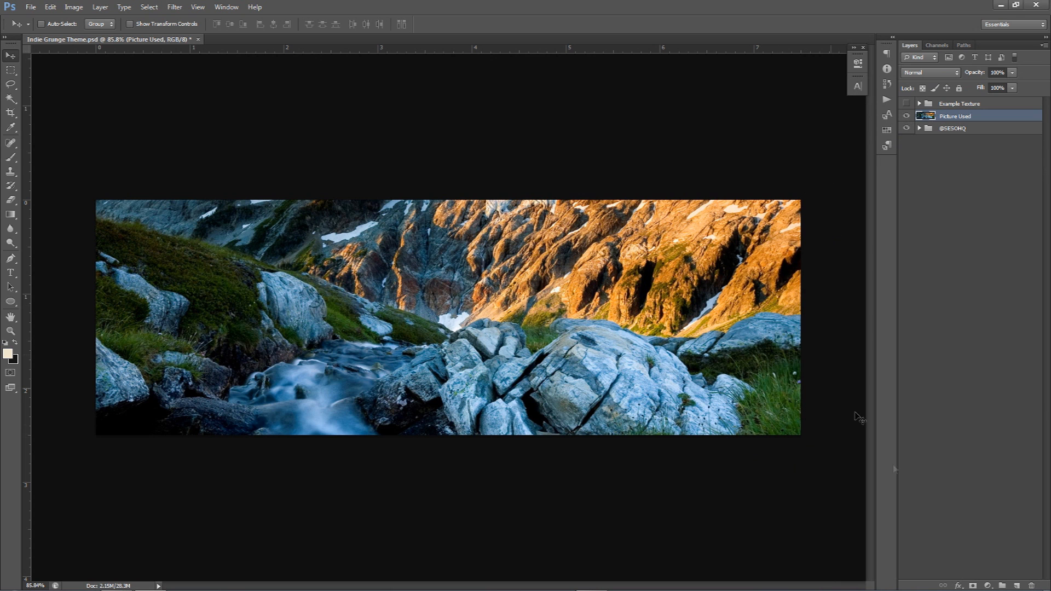
Add a Gradient Map adjustment layer above Picture Used and open its gradient for editing.
left_click(988, 585)
left_click(961, 561)
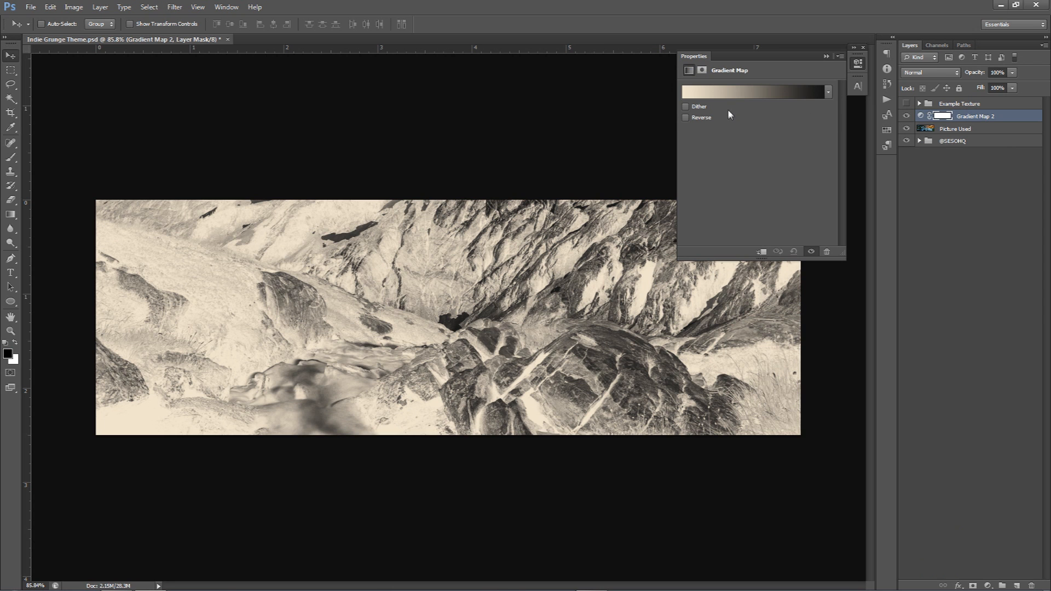
left_click(733, 93)
left_click_drag(855, 147, 710, 125)
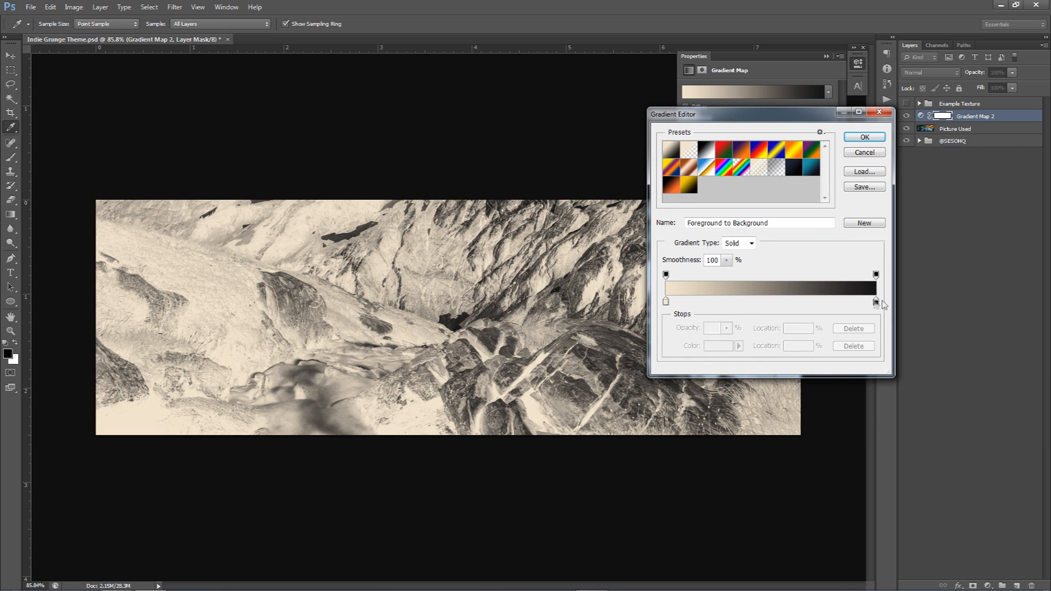
Set the gradient's starting colour stop to dark red 7e1818.
double_click(666, 302)
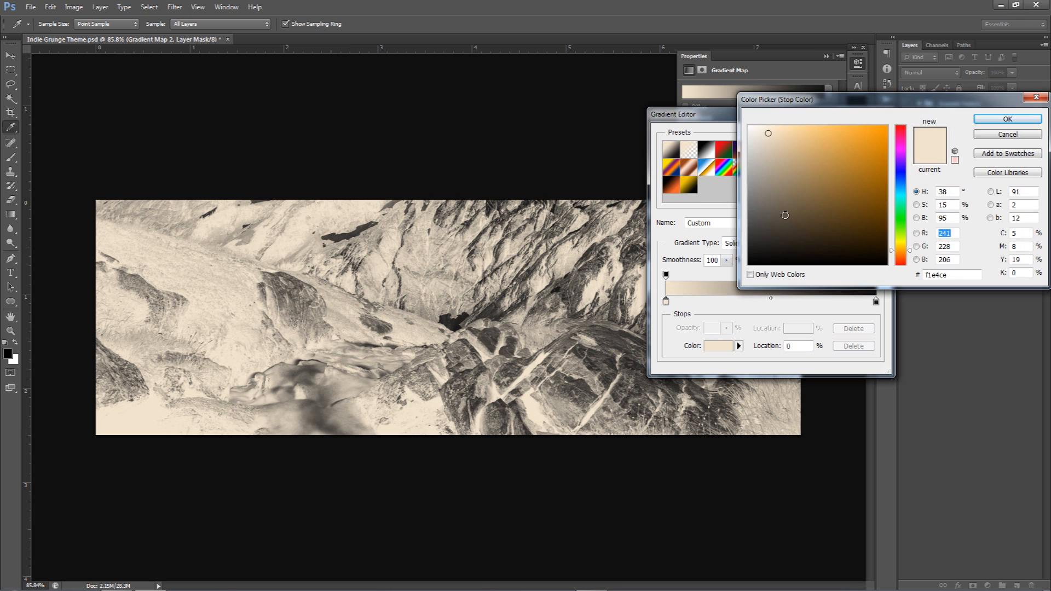
left_click(955, 276)
type("7e1818")
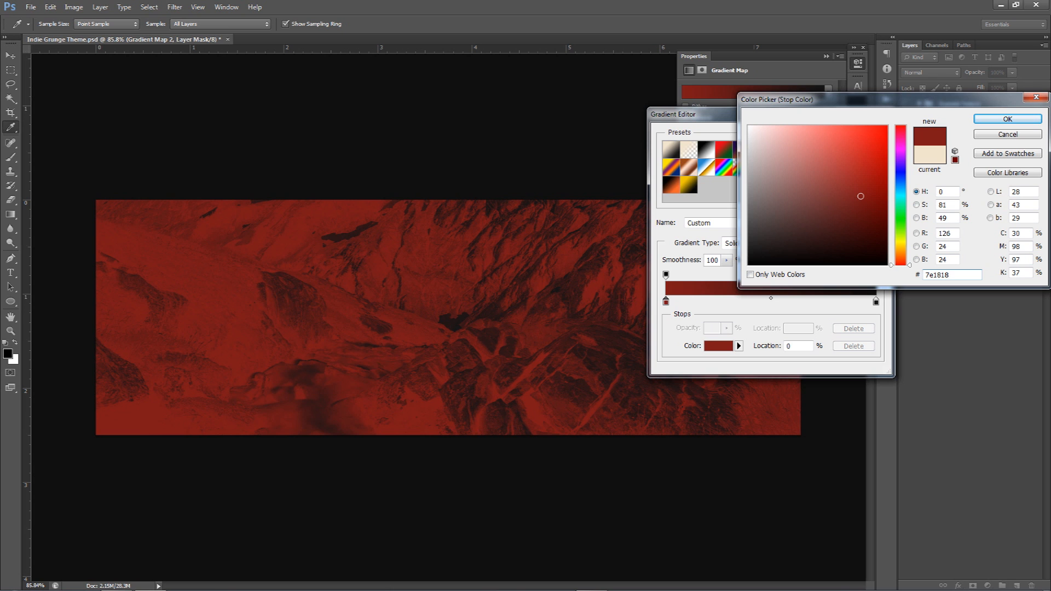
left_click(863, 136)
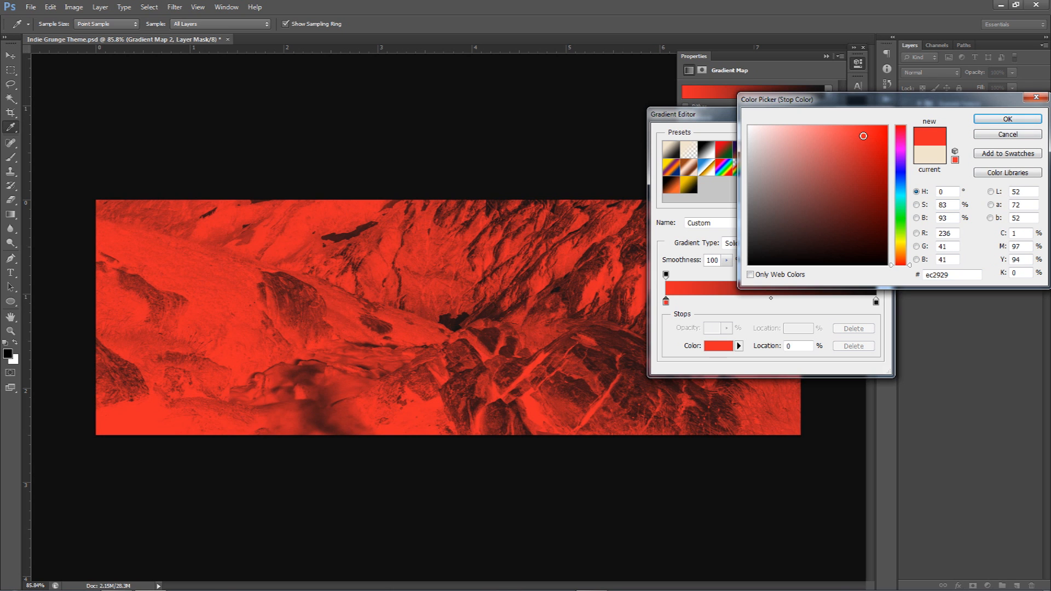
double_click(953, 274)
type("71818")
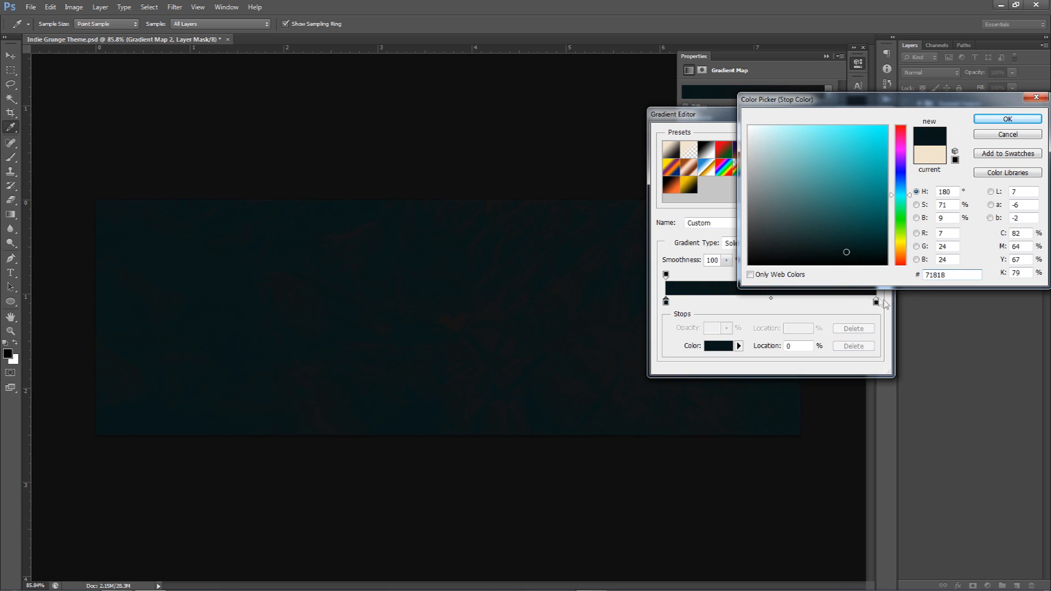
left_click(929, 275)
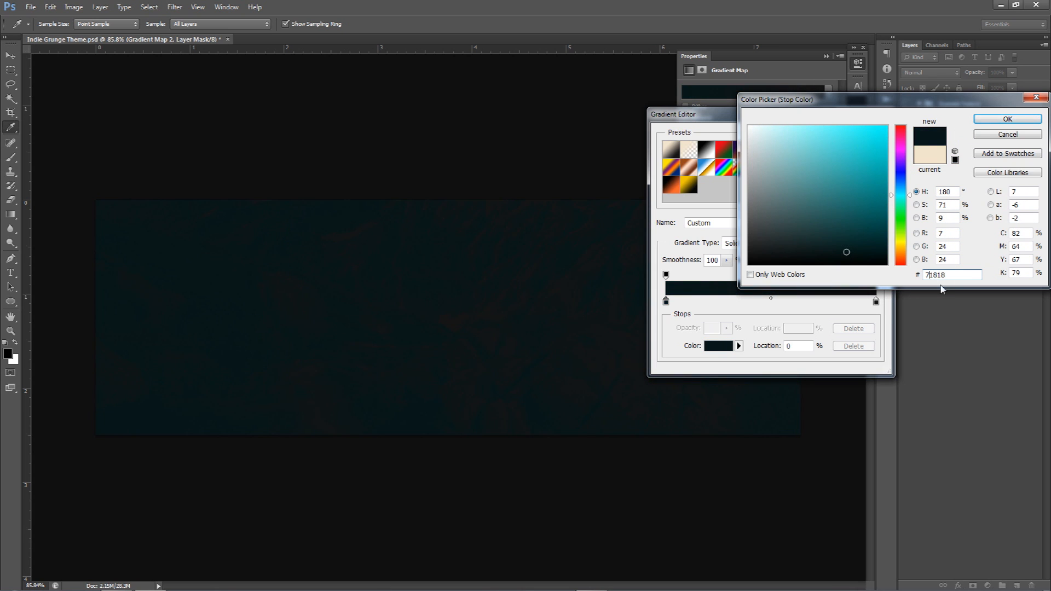
type("e")
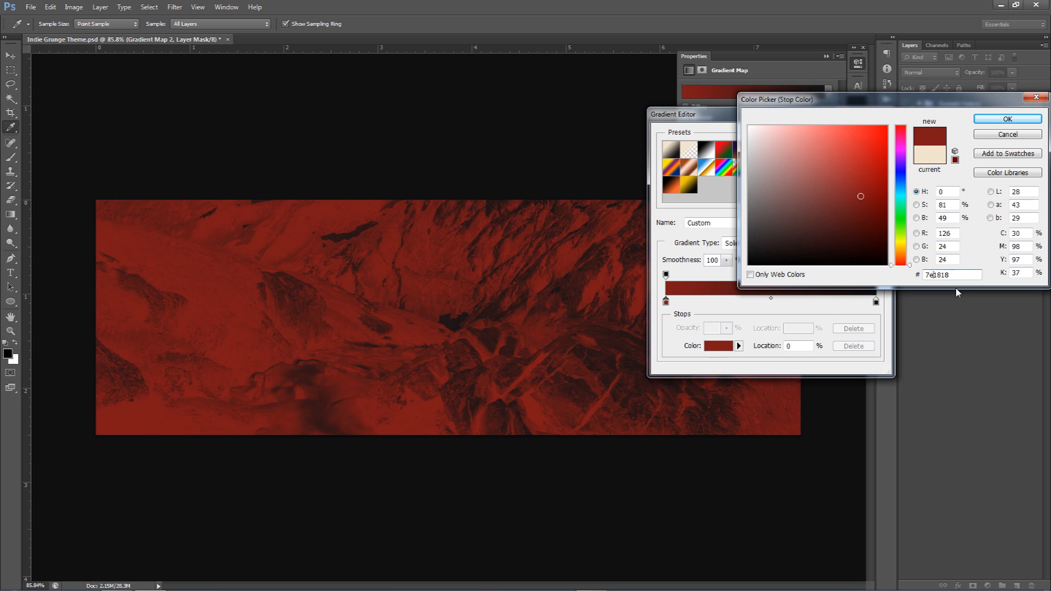
left_click(1008, 118)
Set the gradient's ending colour stop to near-black 080808 and apply the gradient.
double_click(876, 301)
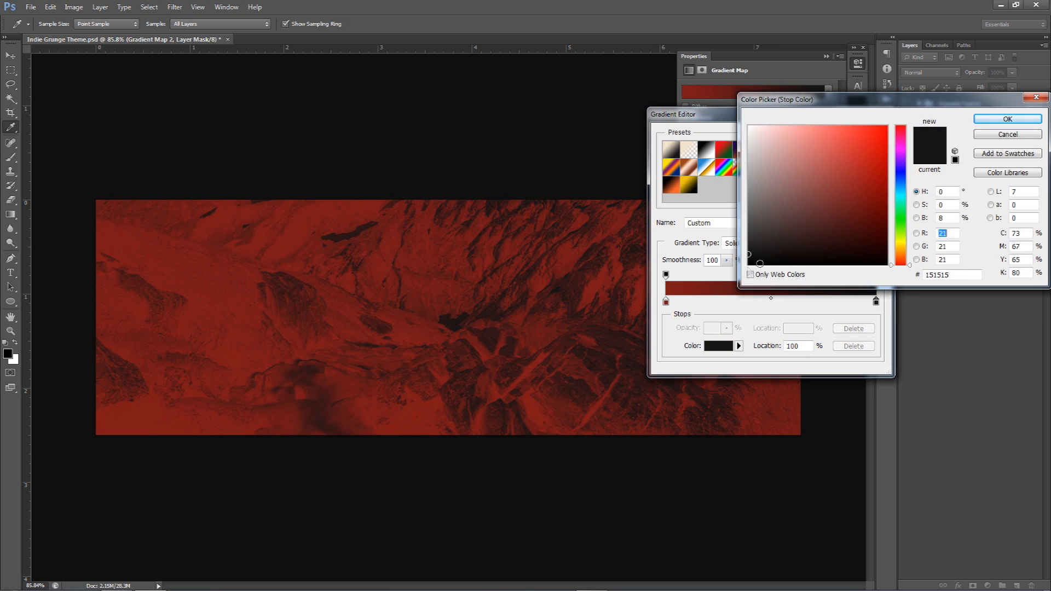
left_click(747, 261)
left_click(749, 261)
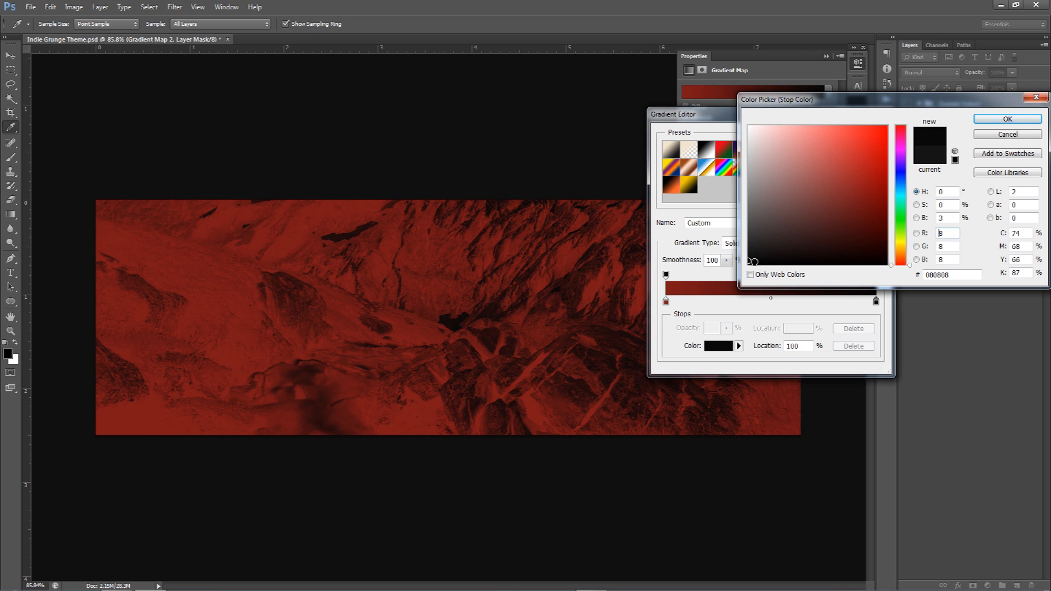
double_click(961, 275)
left_click(1008, 118)
left_click(864, 138)
key("v")
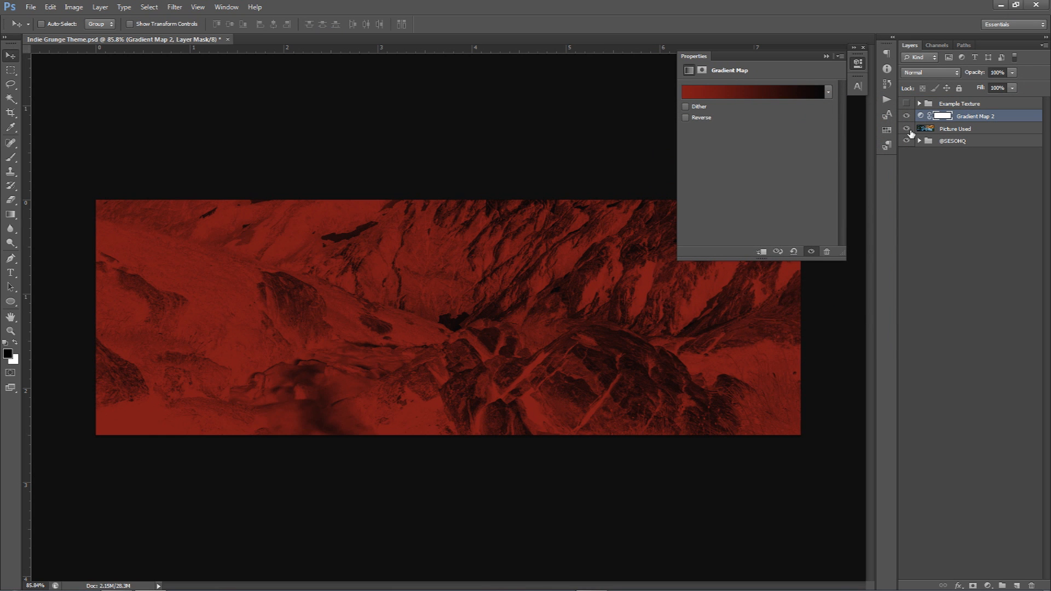
Set the gradient map layer to Soft Light at 30% opacity and compare the image with and without it.
left_click(931, 72)
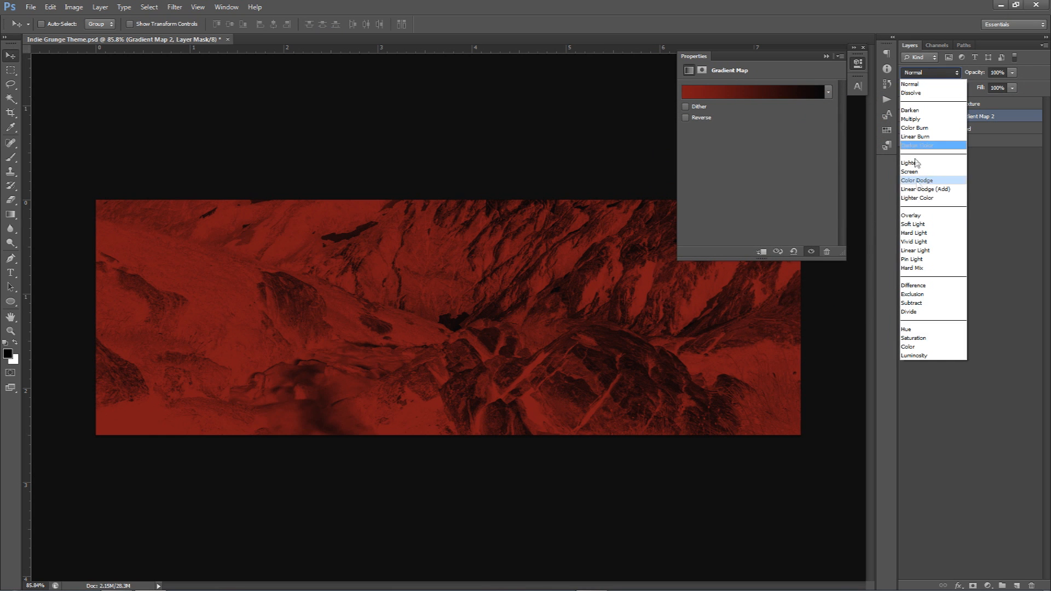
left_click(931, 220)
scroll(924, 71, "down", 1)
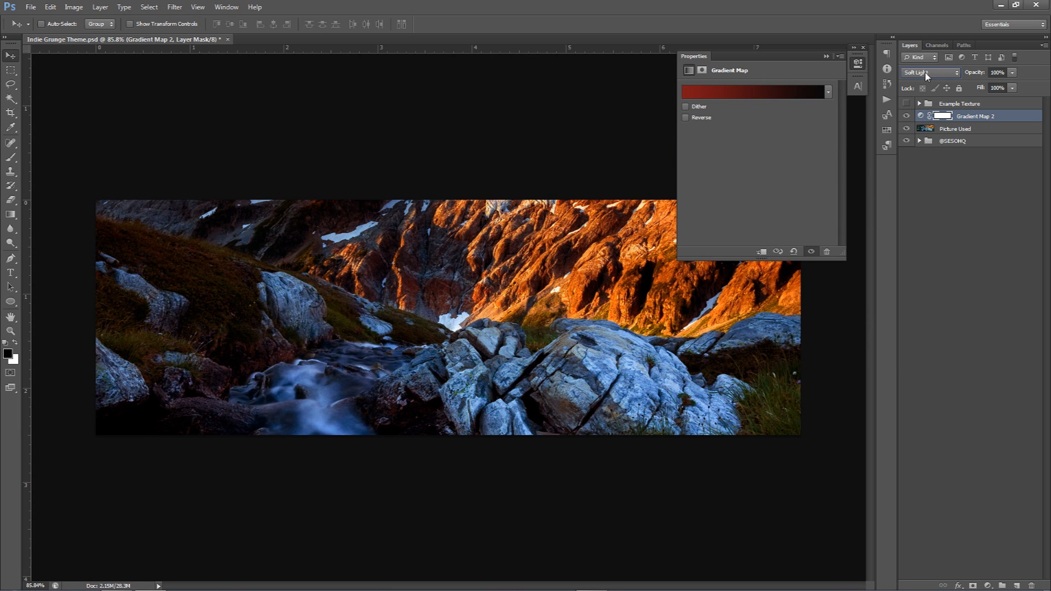
left_click(1005, 73)
type("30")
key("Return")
left_click(907, 117)
left_click(906, 117)
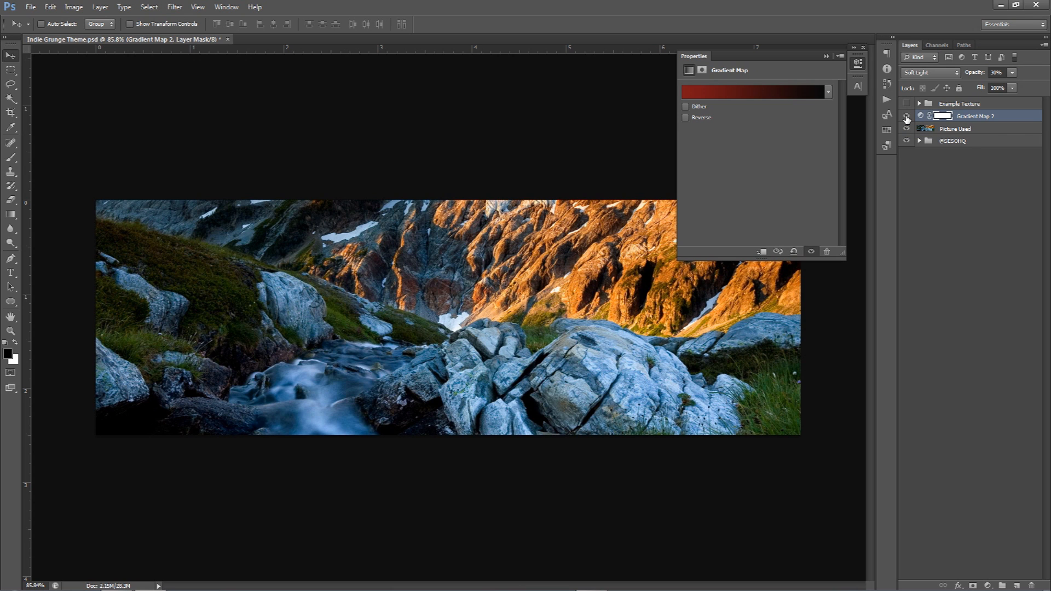
Try green and purple hues for the gradient map's starting colour stop.
left_click(797, 93)
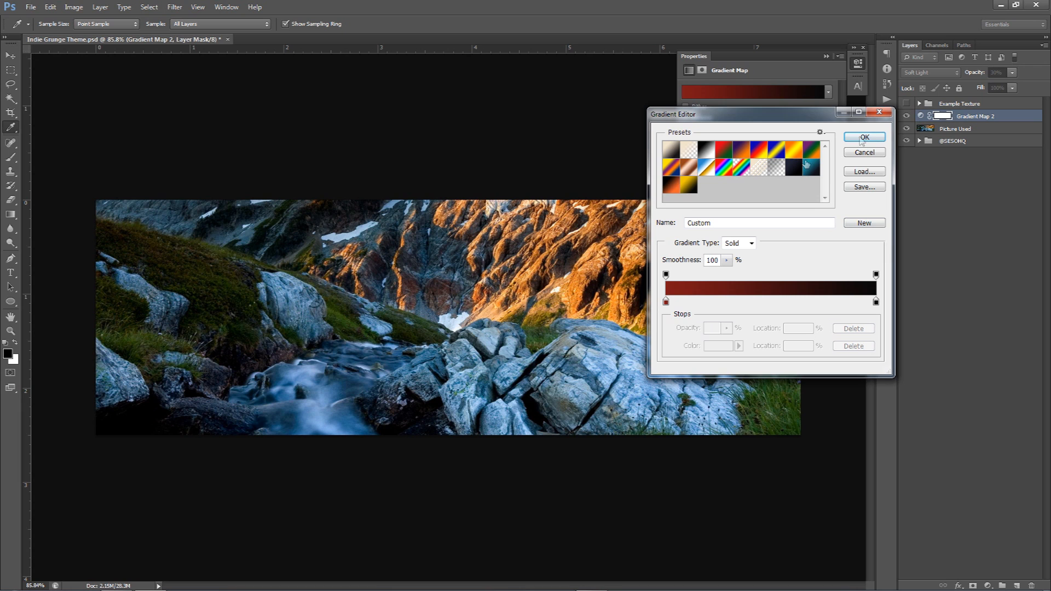
left_click(667, 302)
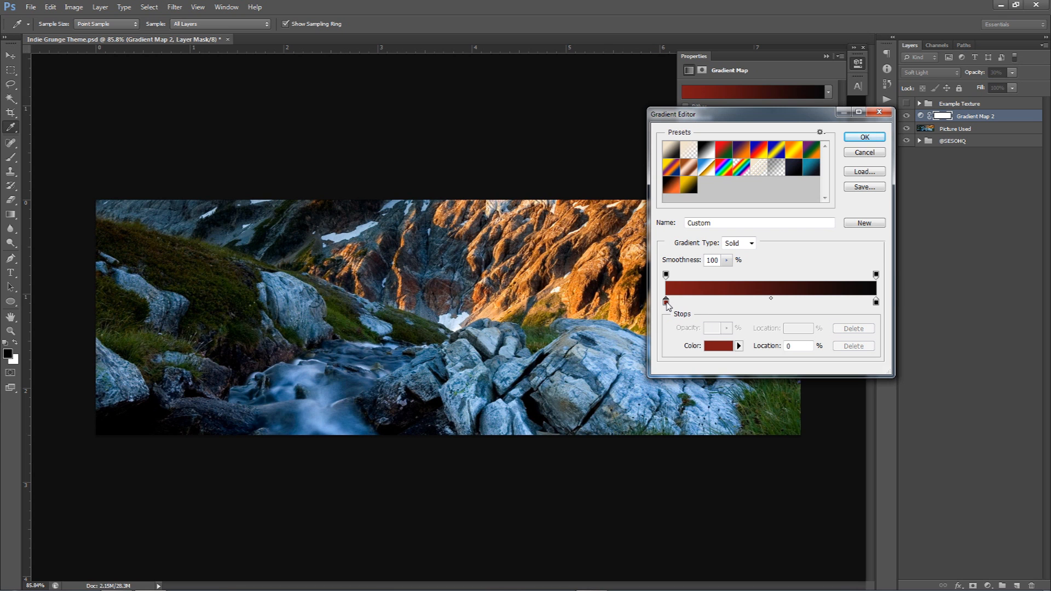
double_click(666, 303)
mouse_move(901, 244)
left_mouse_down()
mouse_move(904, 132)
mouse_move(898, 226)
left_mouse_up()
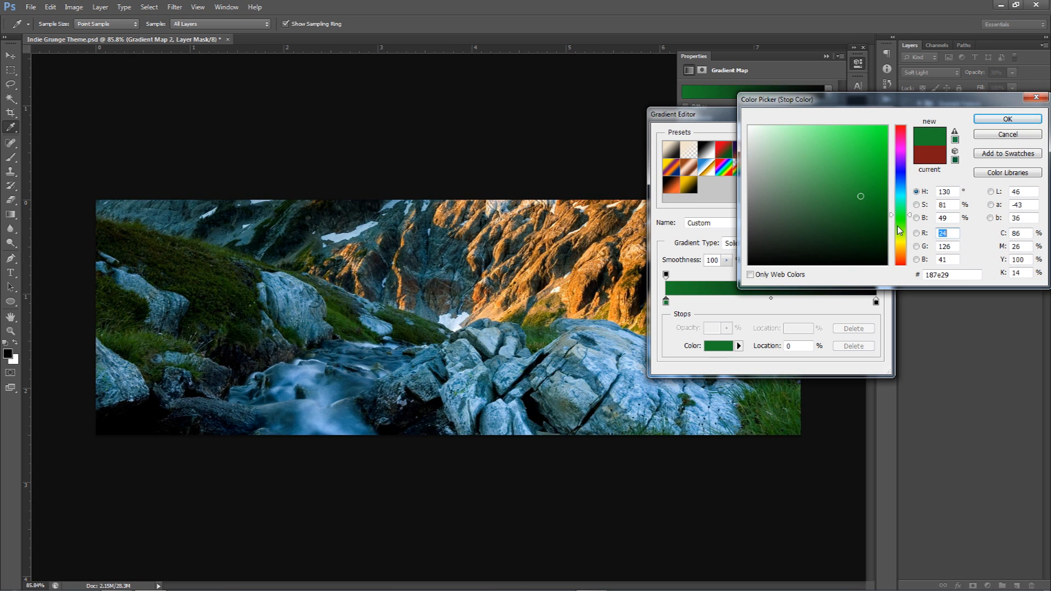
left_click_drag(899, 227, 937, 158)
left_click(988, 137)
left_click(869, 154)
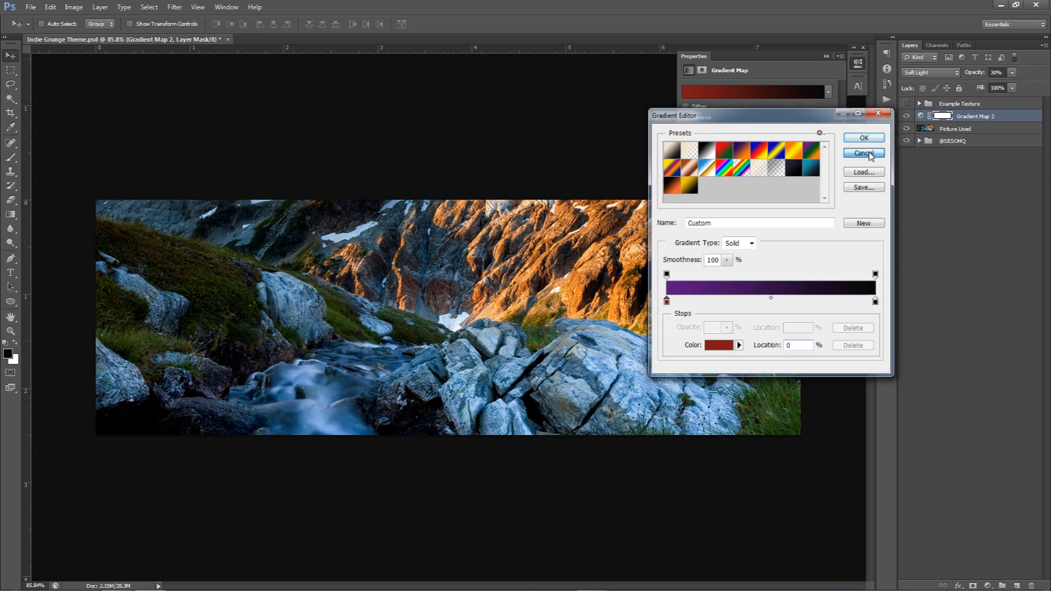
left_click(987, 585)
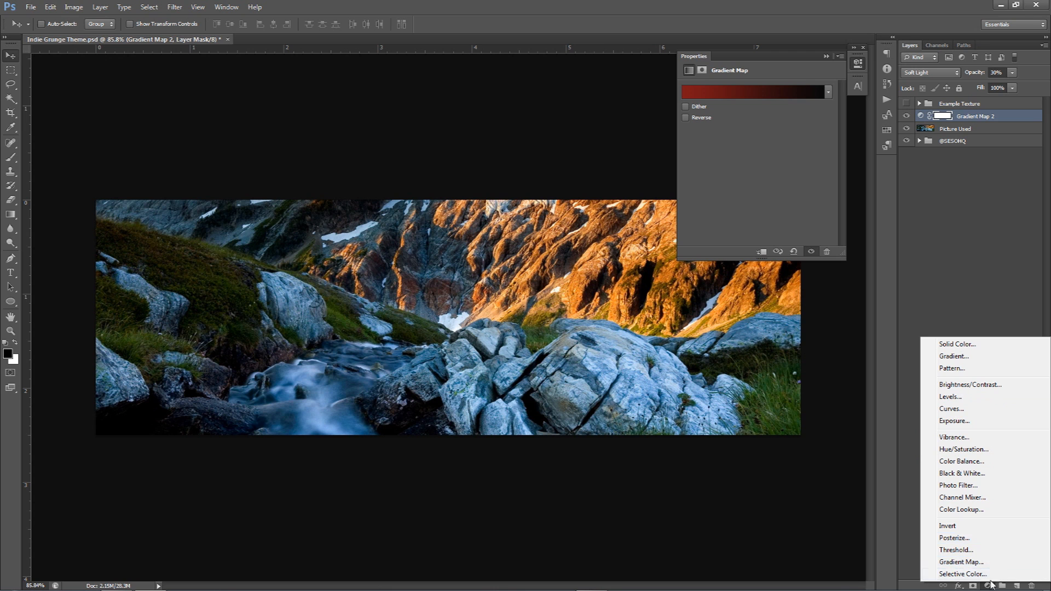
left_click(82, 8)
left_click(74, 7)
mouse_move(91, 35)
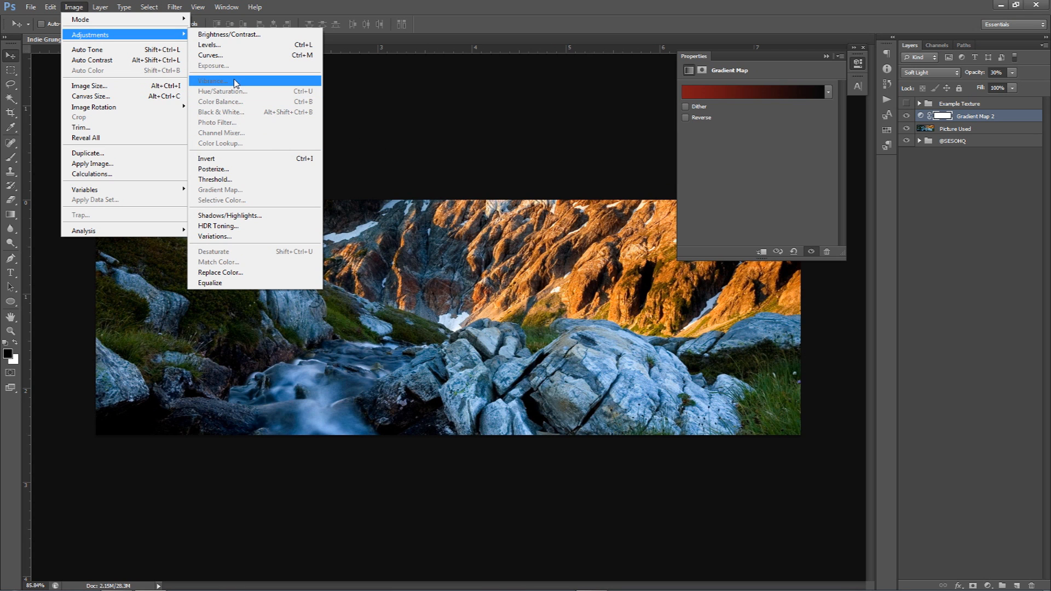
Add a Vibrance adjustment layer above the gradient map with vibrance 70 and saturation -50.
left_click(988, 585)
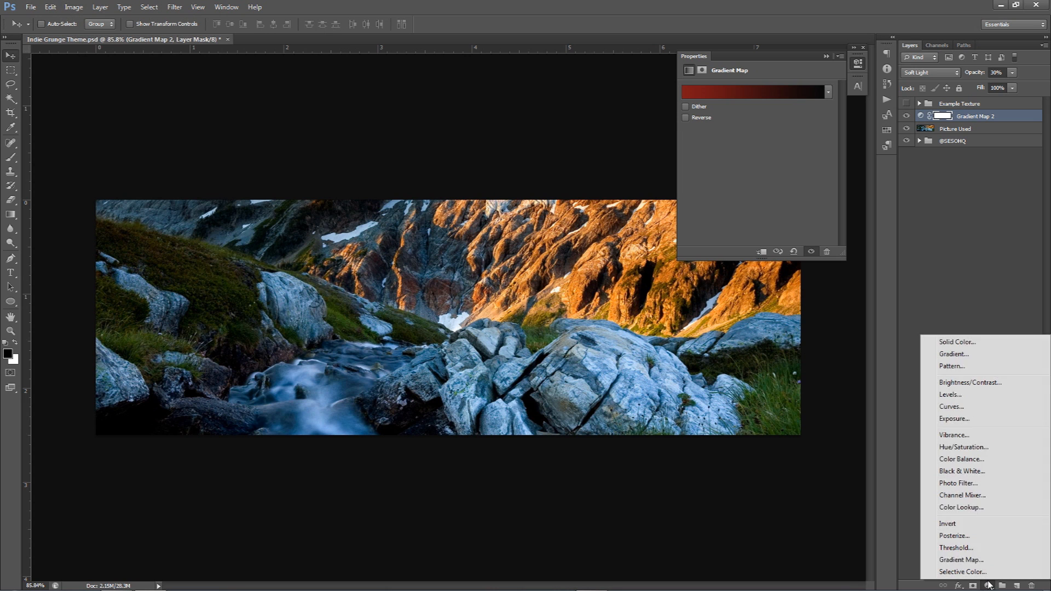
left_click(965, 436)
type("70")
left_click(823, 112)
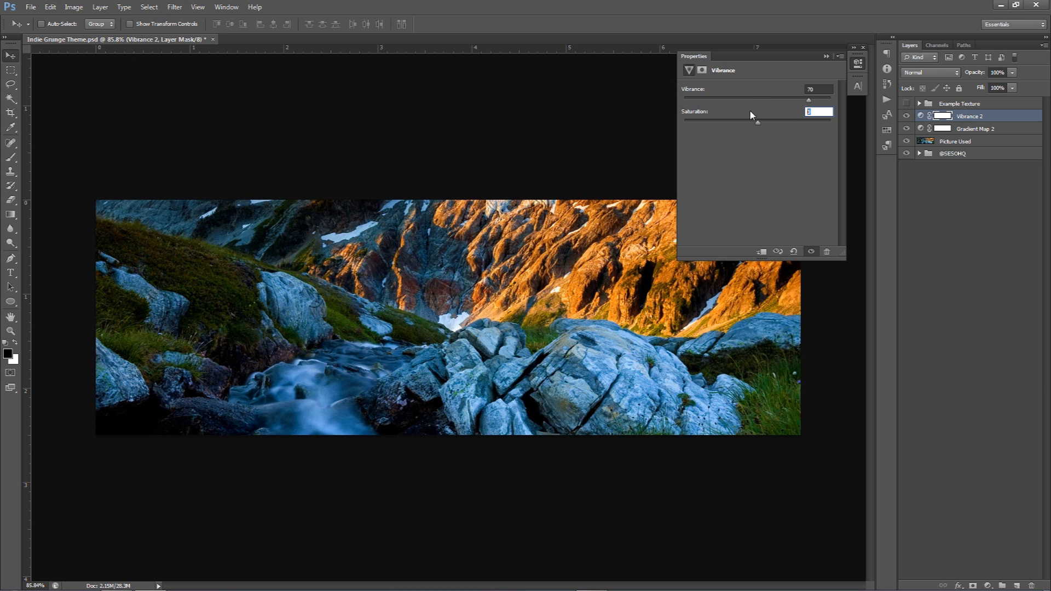
type("-50")
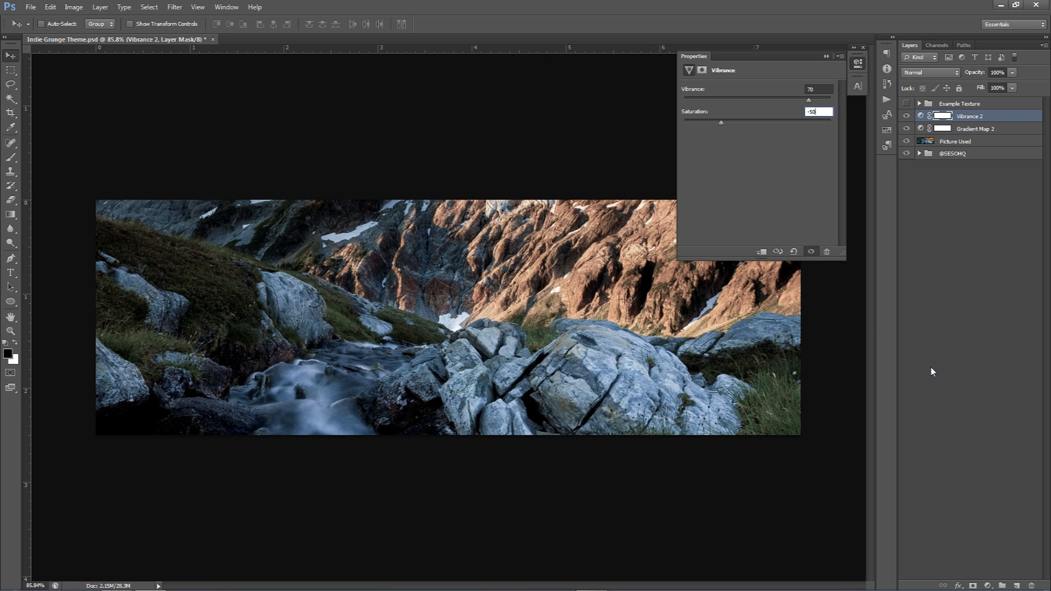
Add a Brightness/Contrast adjustment layer with brightness -90 and contrast 45.
left_click(988, 586)
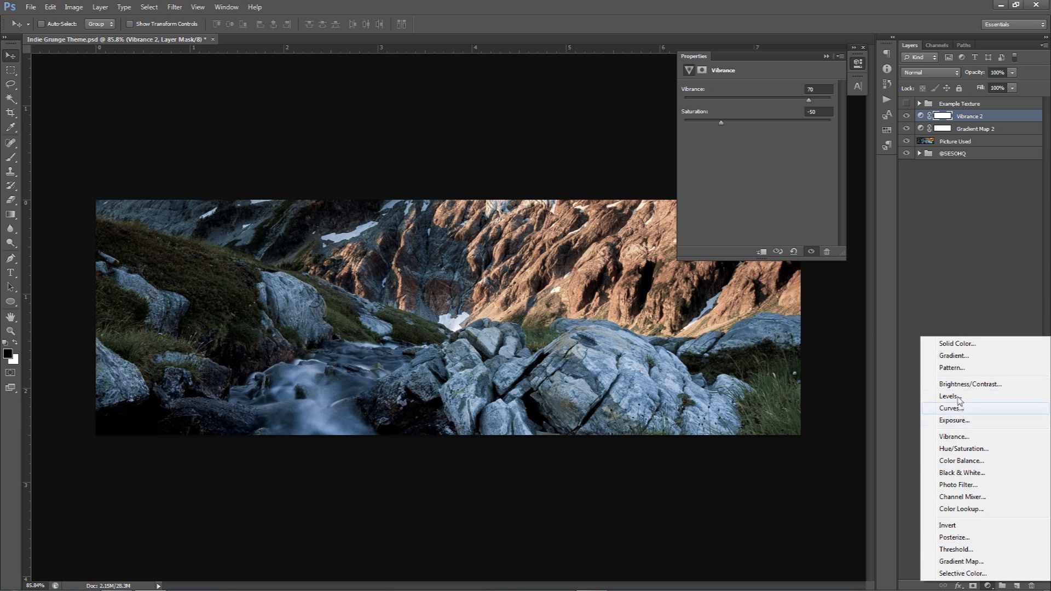
left_click(930, 384)
left_click(826, 106)
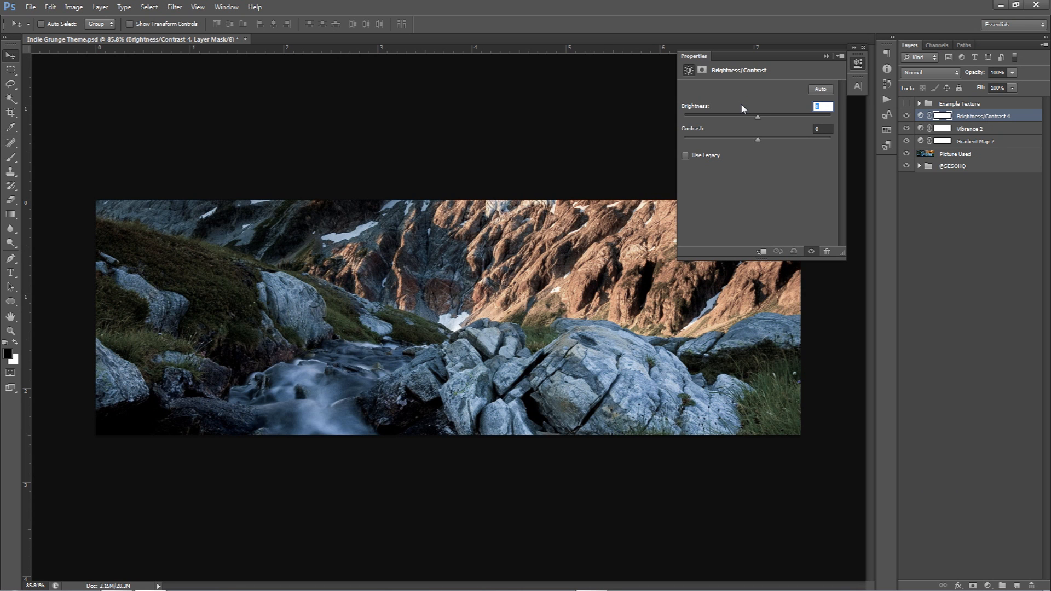
type("-90")
left_click(820, 130)
type("45")
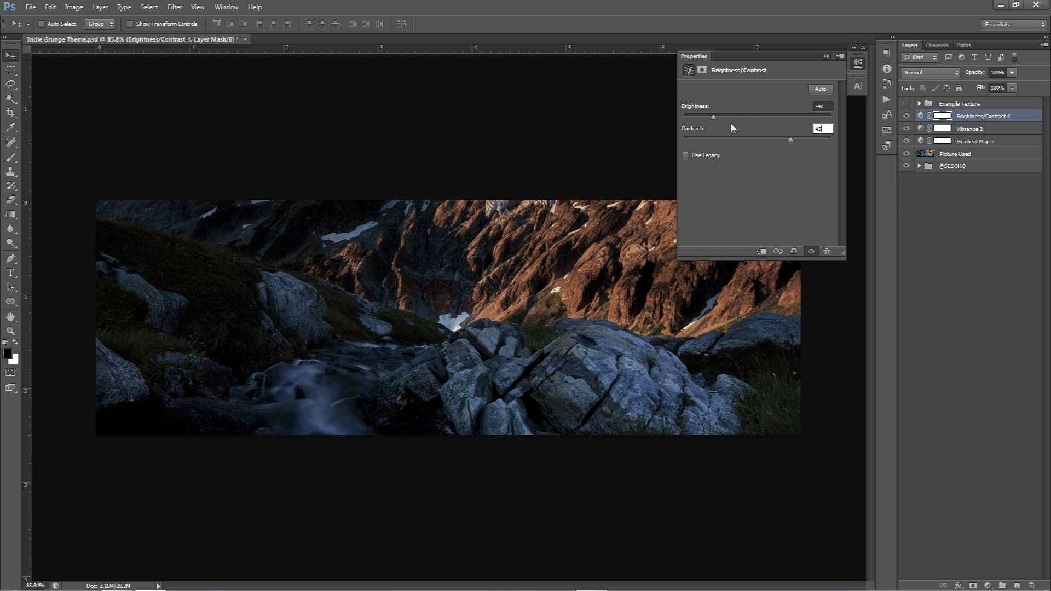
Compare the image with and without the Vibrance adjustment layer.
left_click(857, 63)
left_click(908, 129)
left_click(908, 128)
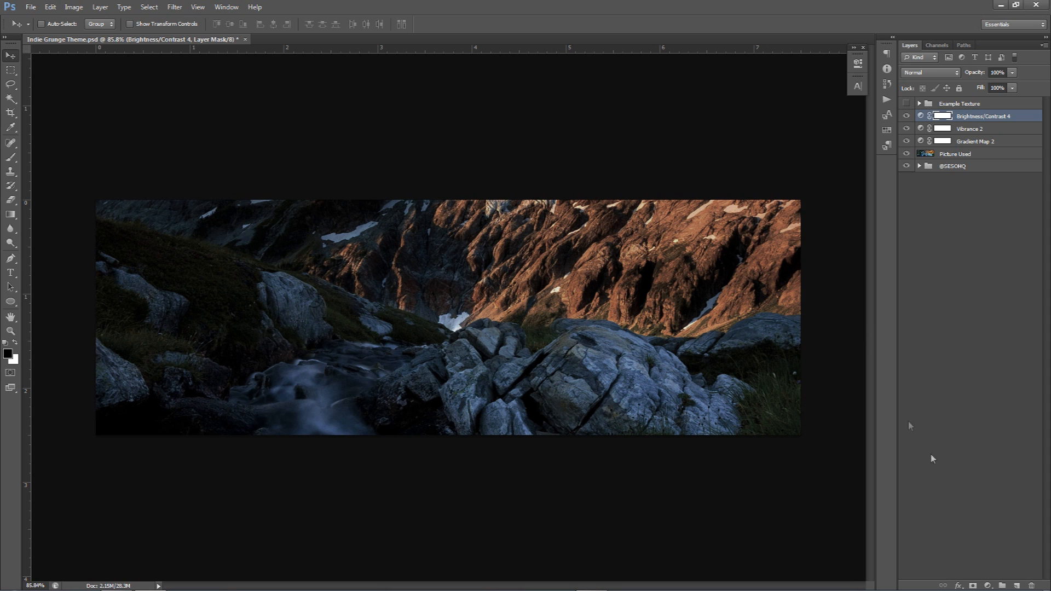
Add an Exposure adjustment layer with offset 0.0130 and gamma correction 0.95, at 50% layer opacity.
left_click(988, 585)
left_click(954, 424)
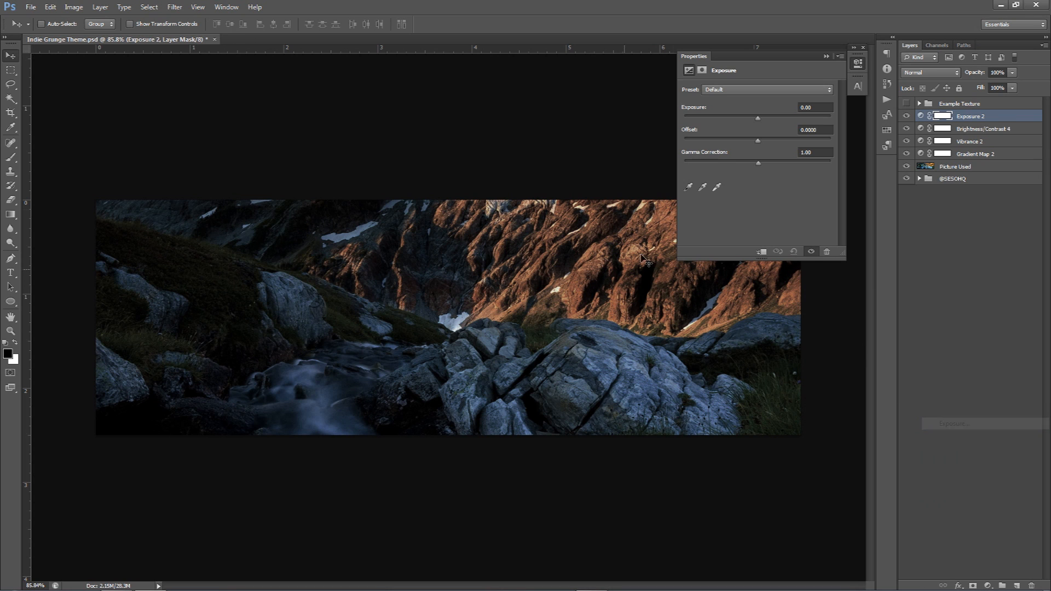
left_click(810, 130)
left_click_drag(810, 130, 816, 130)
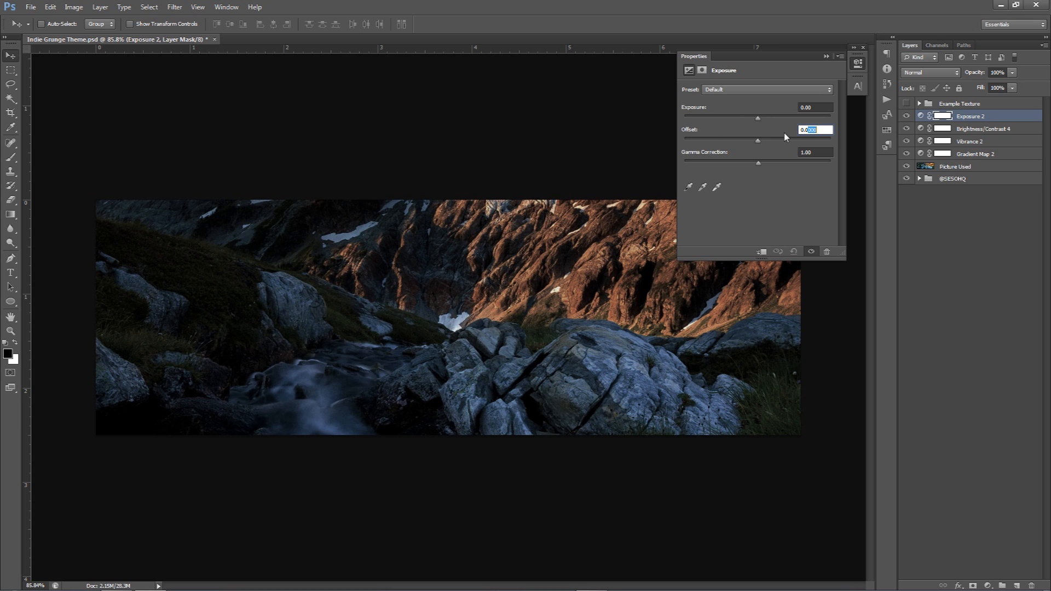
left_click(813, 108)
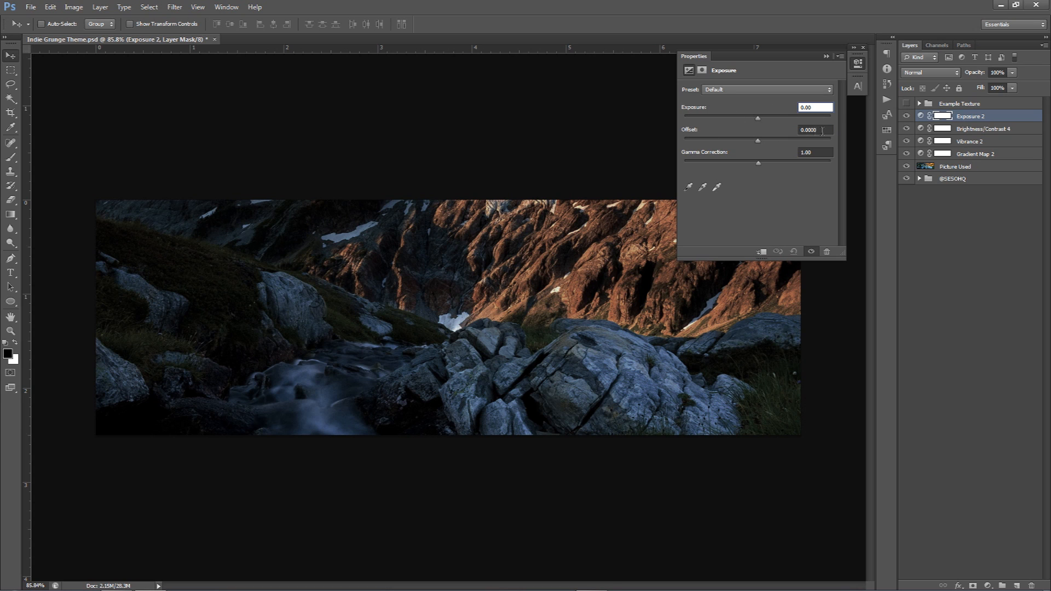
left_click(816, 132)
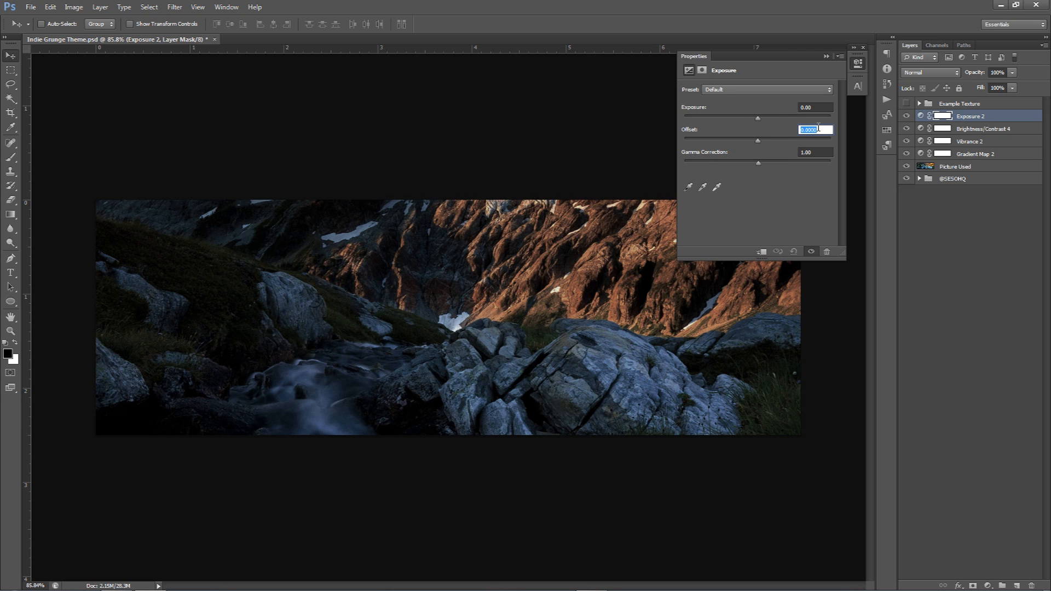
type(".013")
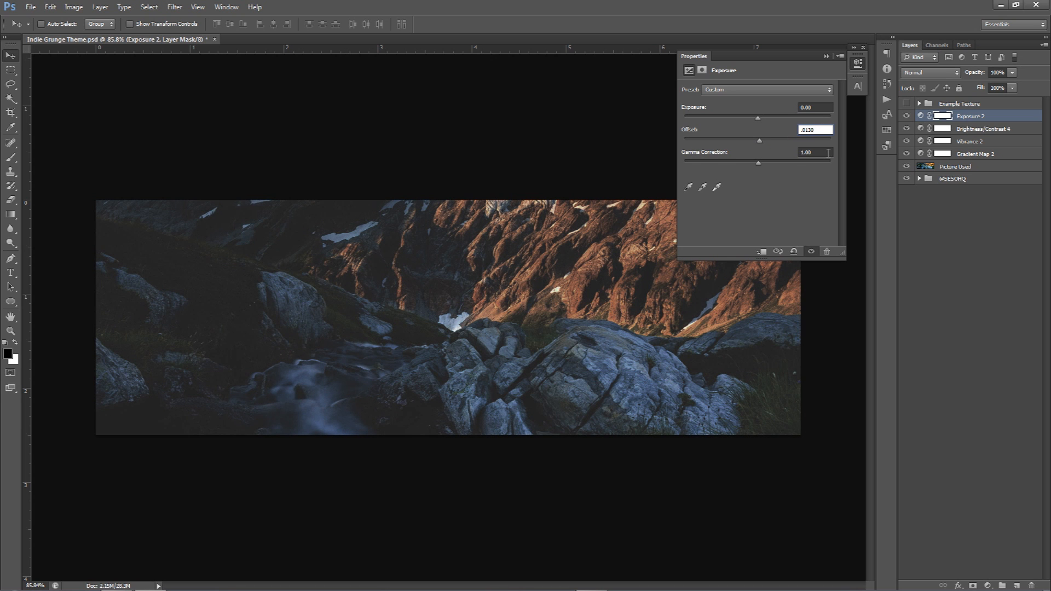
key("Tab")
type(".95")
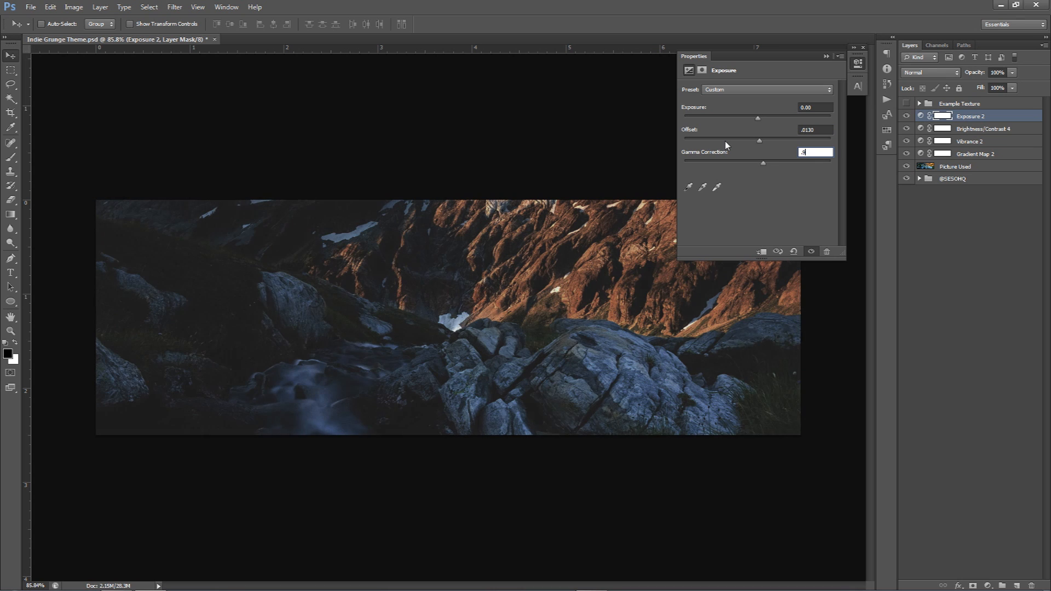
left_click(997, 73)
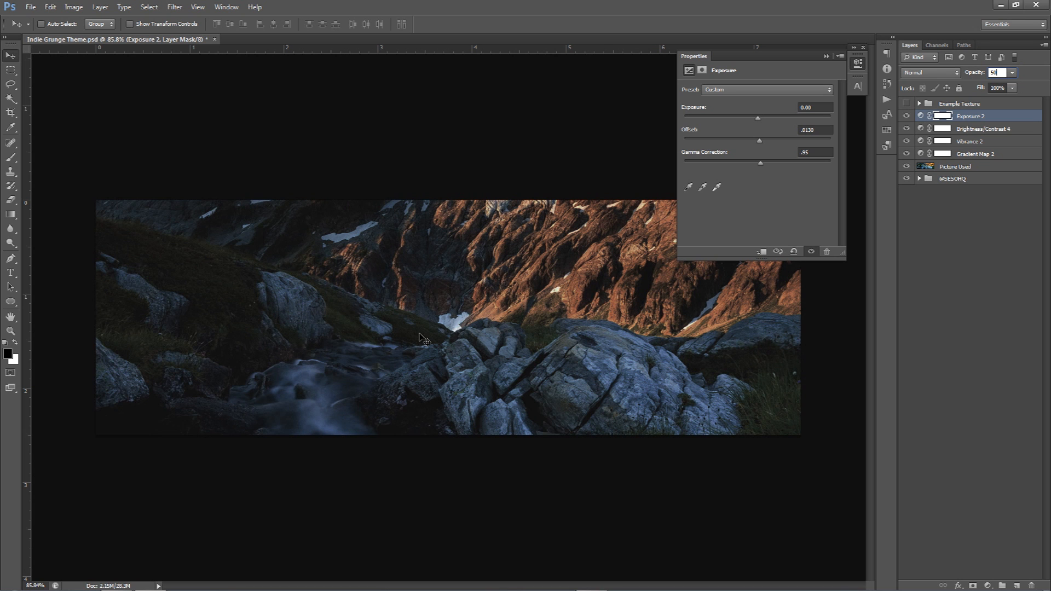
Compare the image with and without the Exposure adjustment layer, leaving the layer visible.
left_click(908, 116)
left_click(907, 116)
left_click(908, 115)
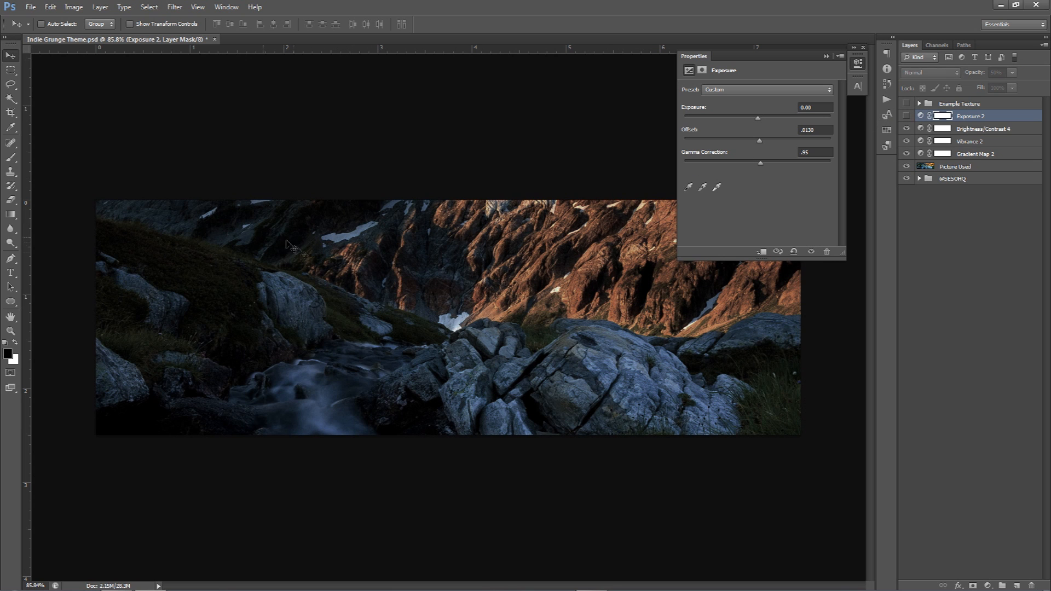
left_click(857, 63)
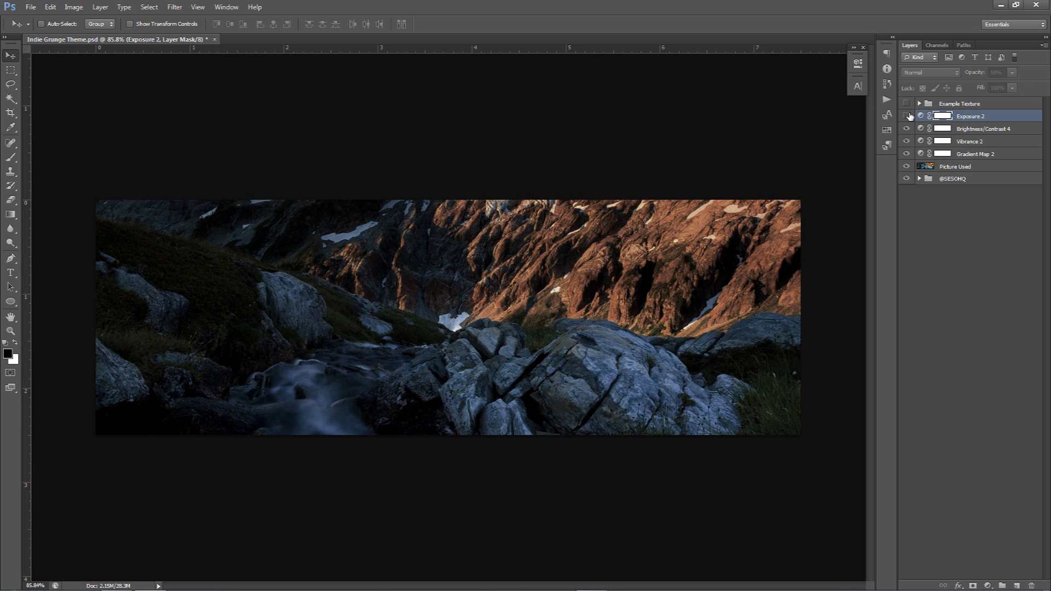
left_click(908, 116)
left_click(909, 115)
left_click(909, 115)
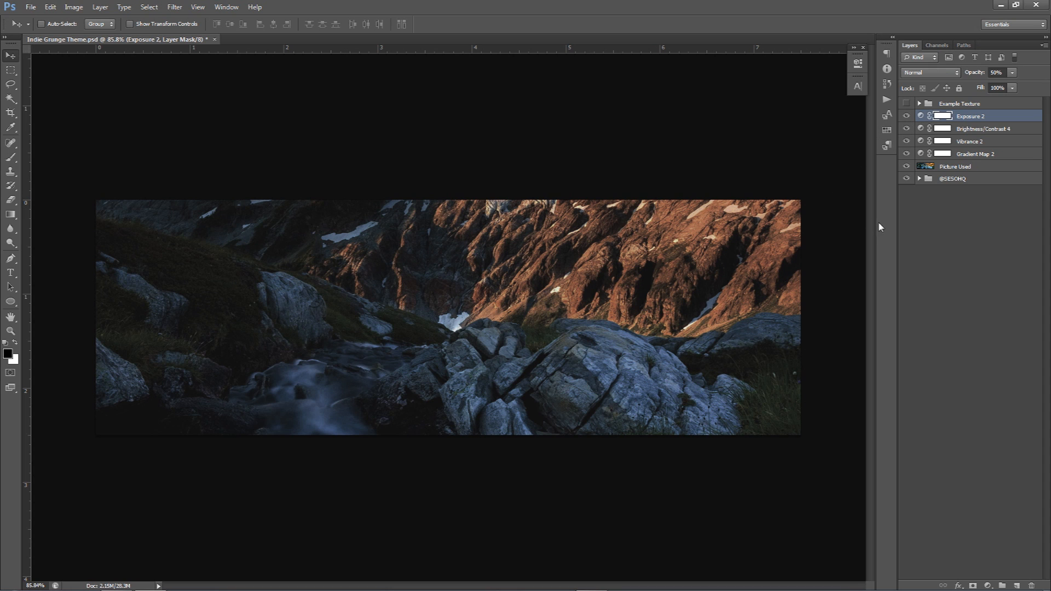
Preview the Example Texture group alone and over the unadjusted photo, then restore the adjustment layers and hide the group.
left_click_drag(907, 116, 907, 166)
left_click(906, 103)
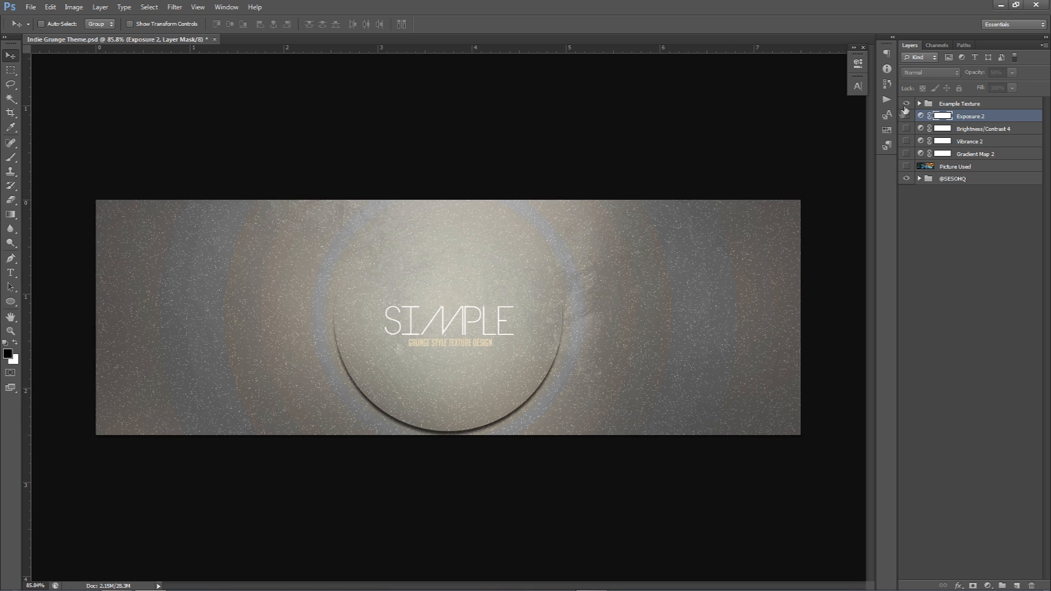
left_click(907, 166)
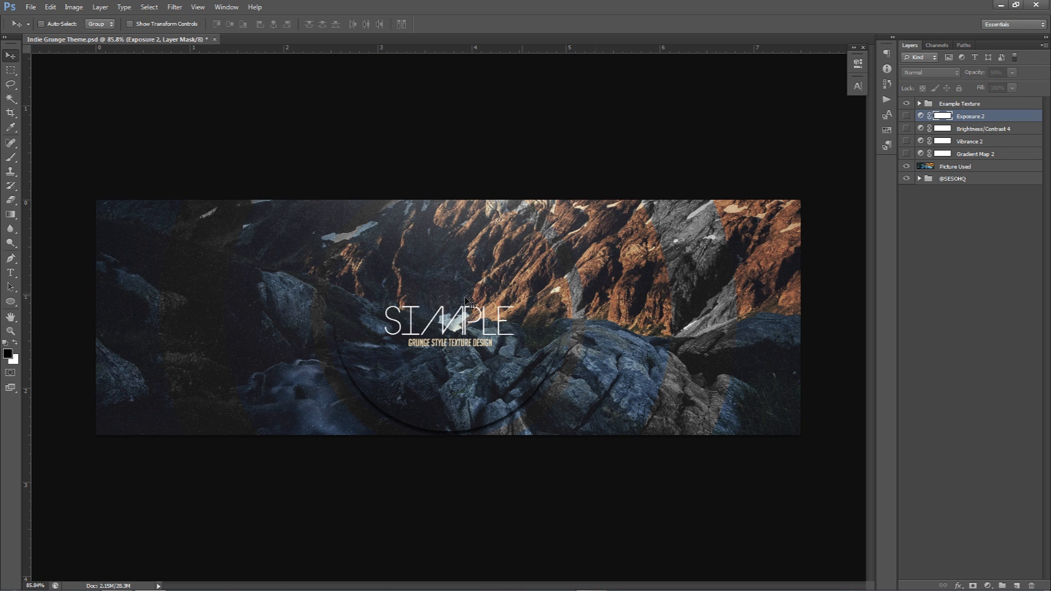
left_click_drag(907, 117, 907, 156)
left_click(907, 105)
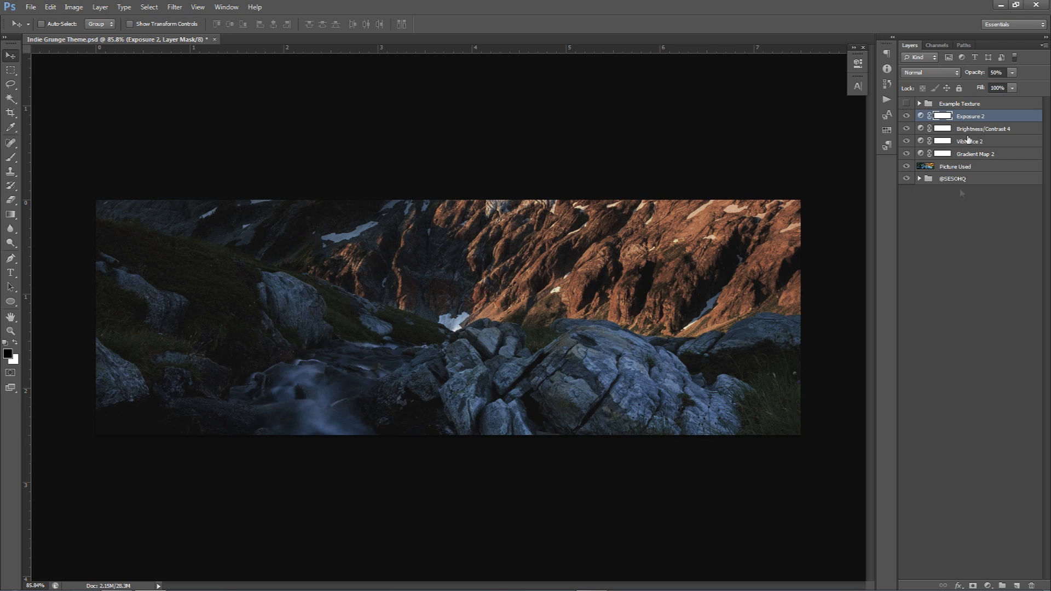
Add a new layer above the Exposure layer, fill it with the cream foreground colour and check the colour's code.
left_click(1017, 585)
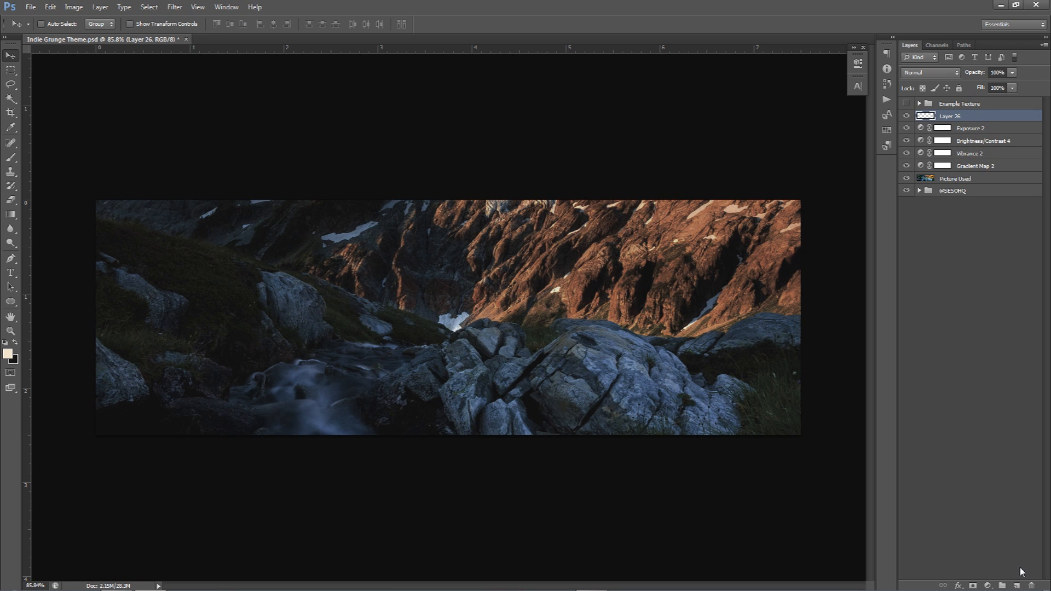
key("alt+BackSpace")
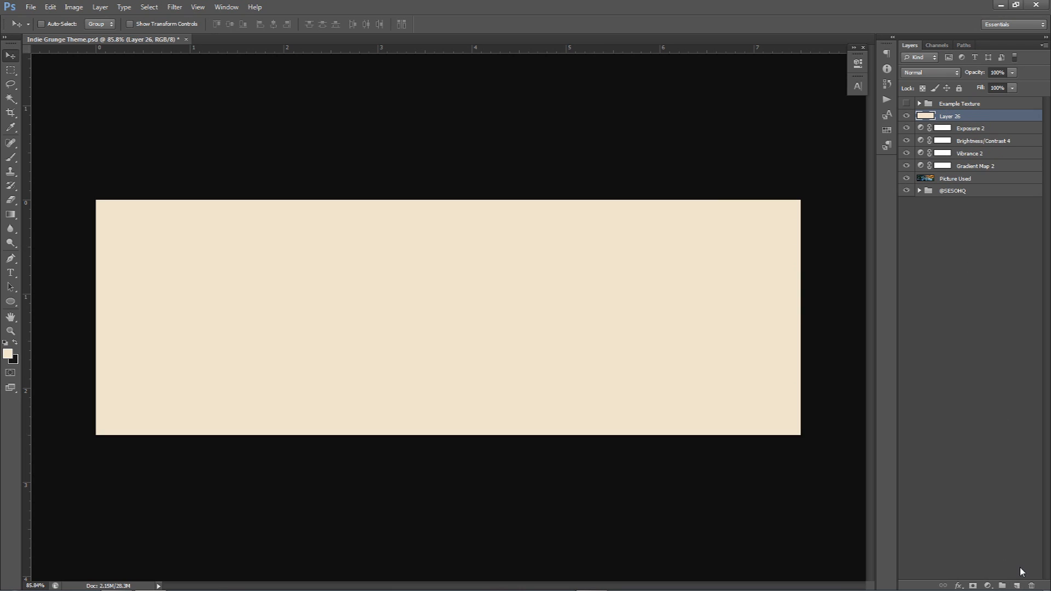
left_click(8, 354)
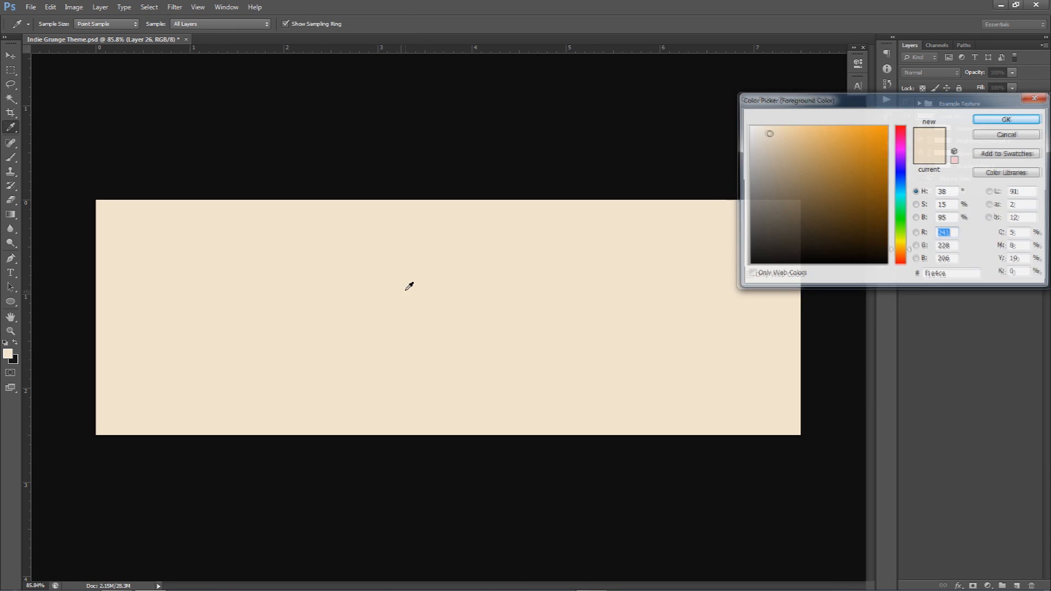
left_click(1008, 135)
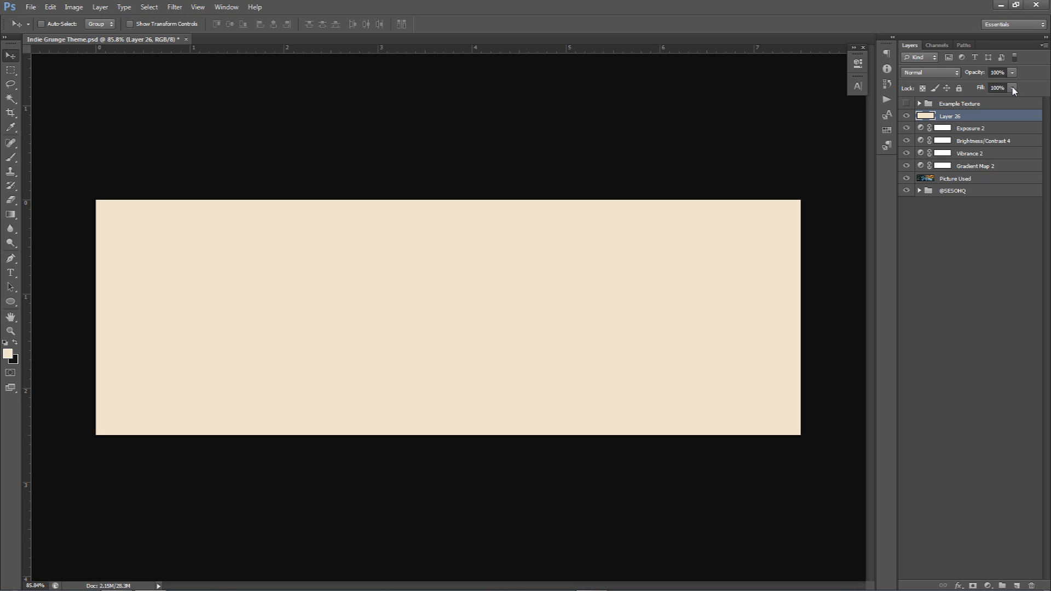
Set the cream layer to Dissolve blending and reduce its opacity to 3% for a fine speckle.
left_click(912, 73)
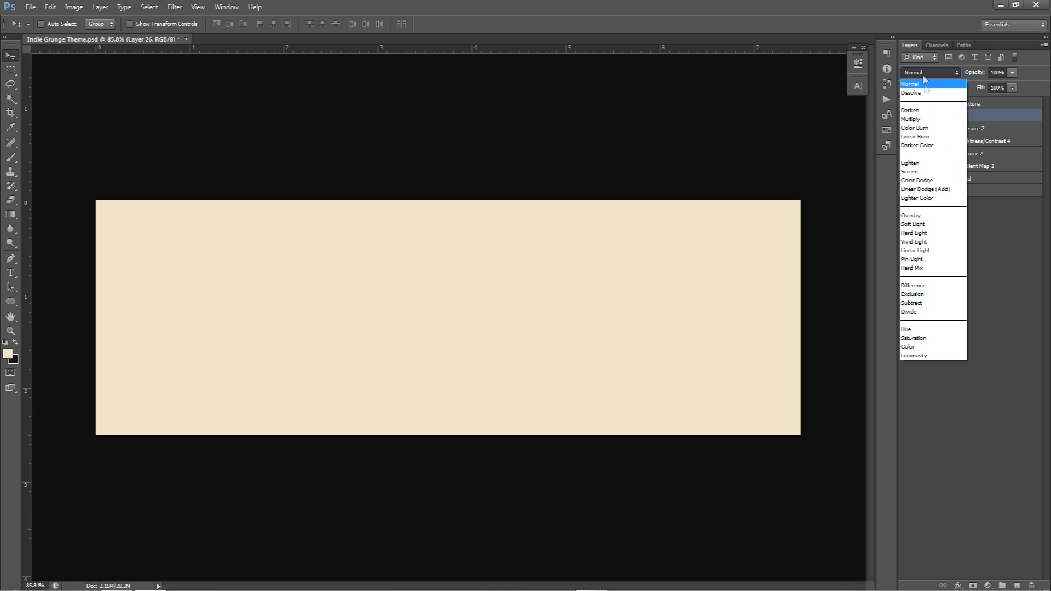
left_click(924, 92)
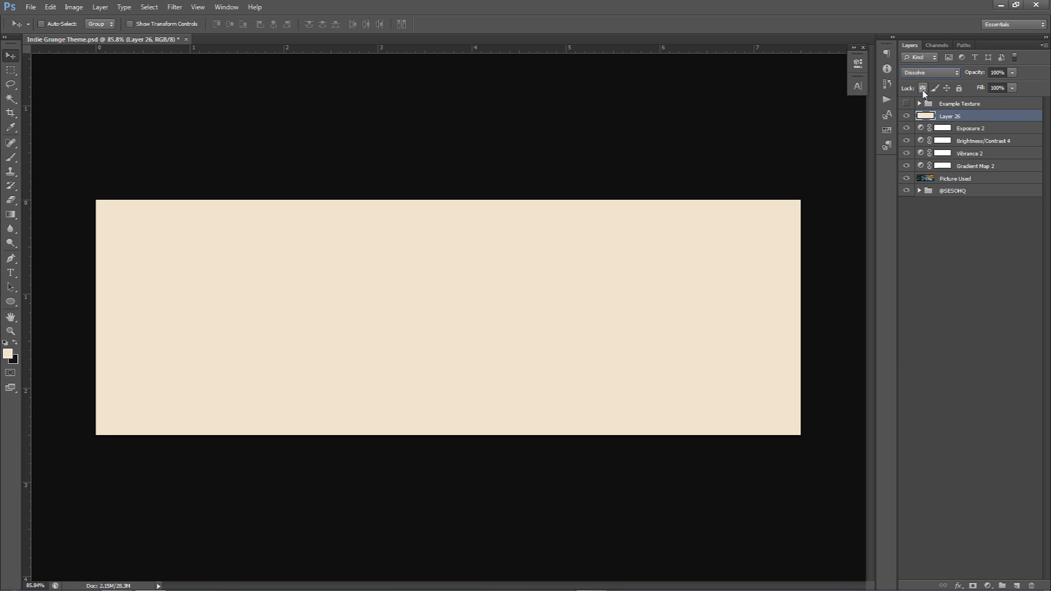
left_click(1014, 73)
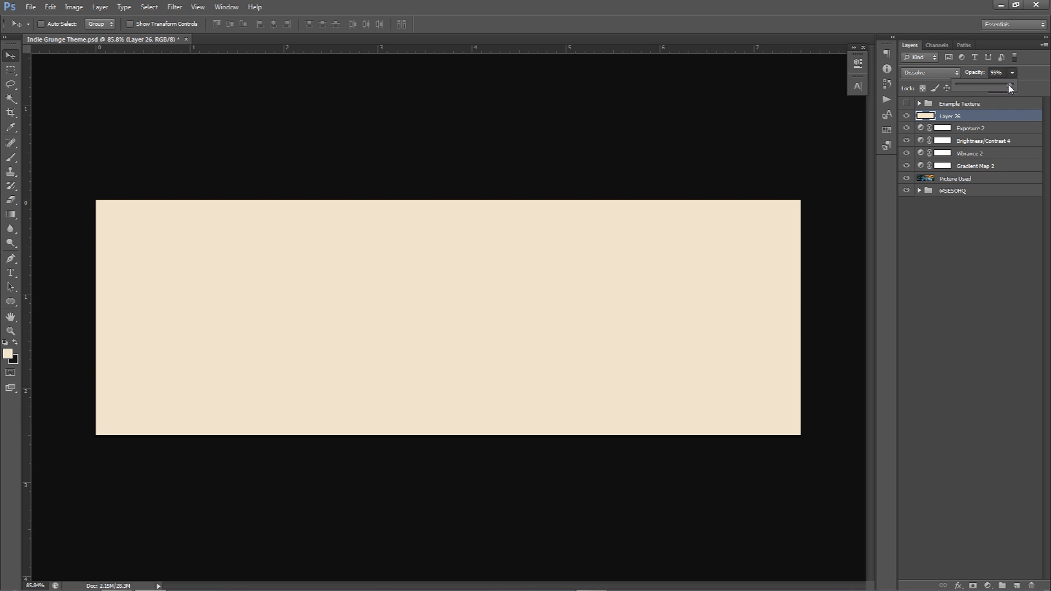
left_click_drag(1006, 87, 962, 89)
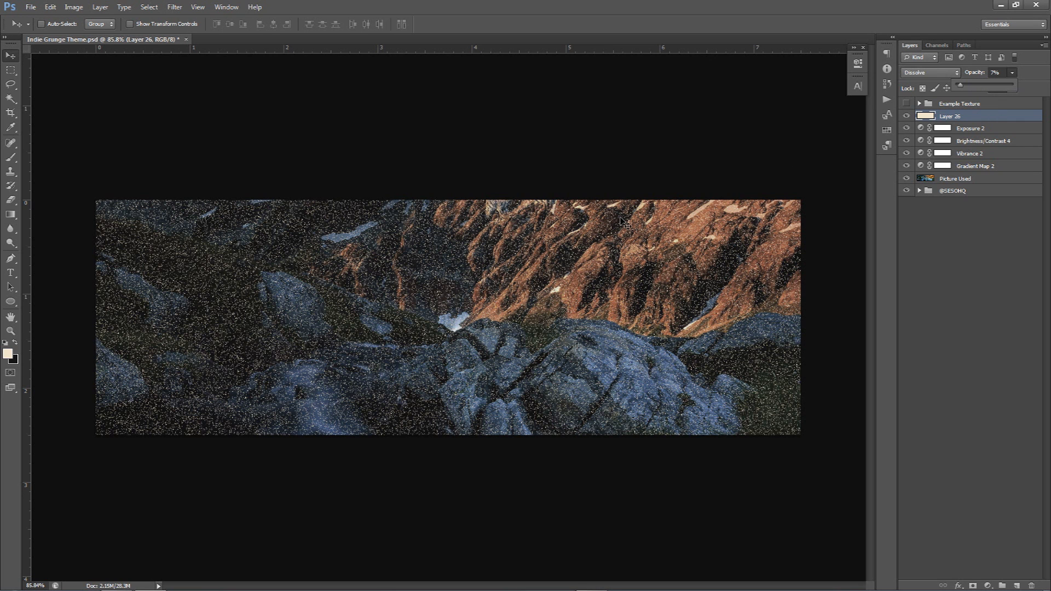
left_click(994, 72)
key("Down")
key("Down")
key("Down")
key("Down")
key("Down")
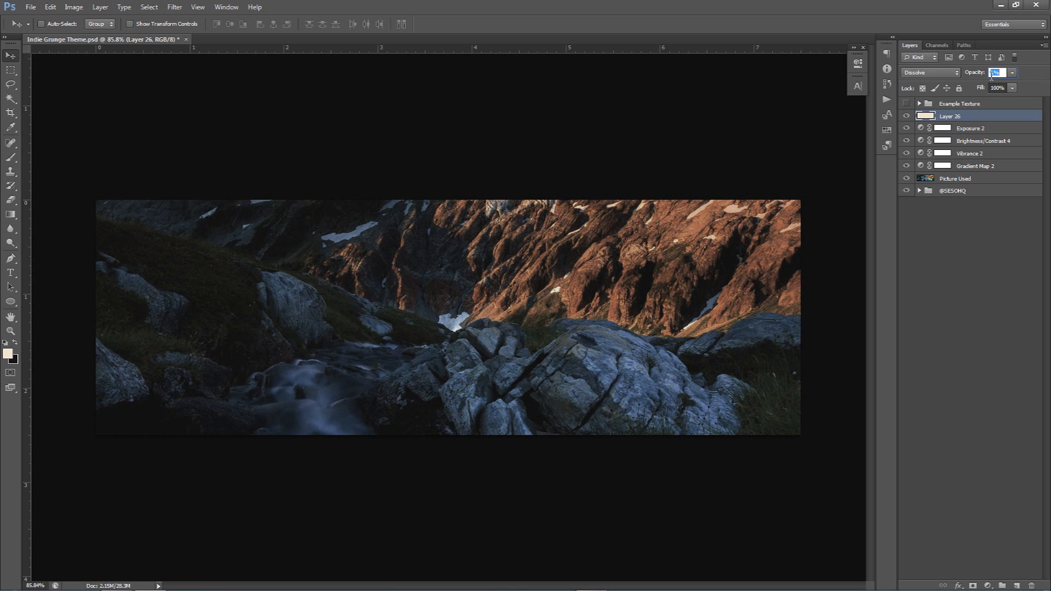
key("Up")
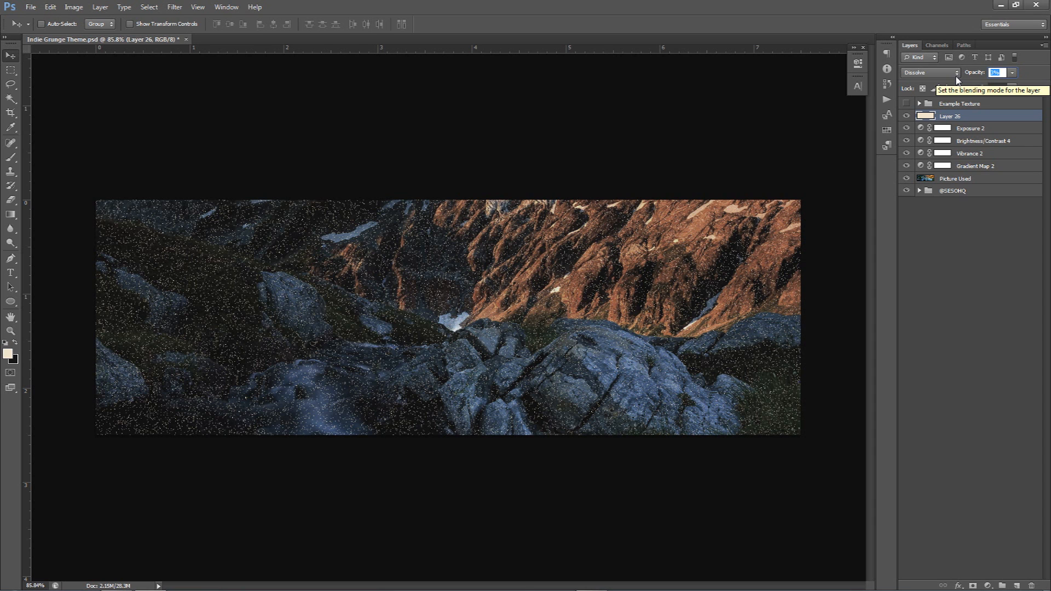
Try Overlay blending on the cream speckle layer, then return it to Dissolve.
left_click(996, 224)
left_click(953, 116)
left_click(931, 72)
left_click(920, 210)
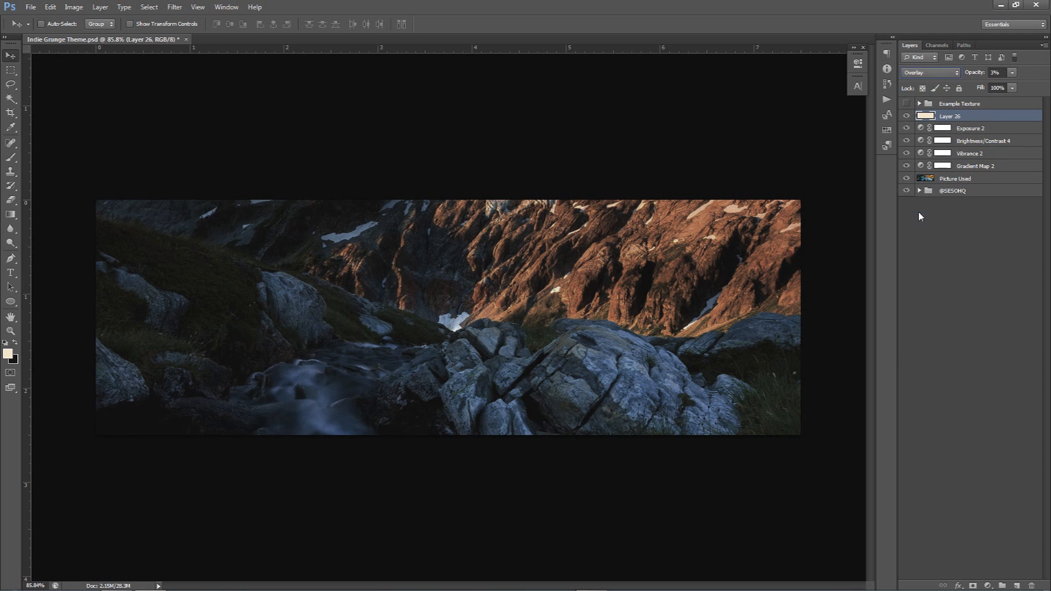
left_click(924, 73)
left_click(924, 93)
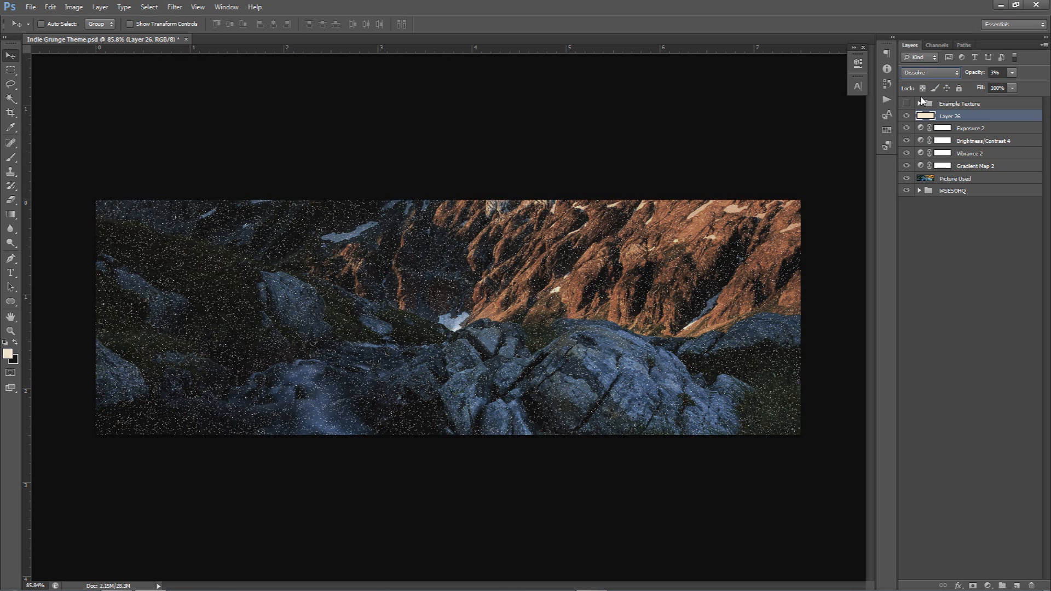
Add a new empty layer above the cream Dissolve layer and merge the two into one speckle layer.
left_click(1016, 586)
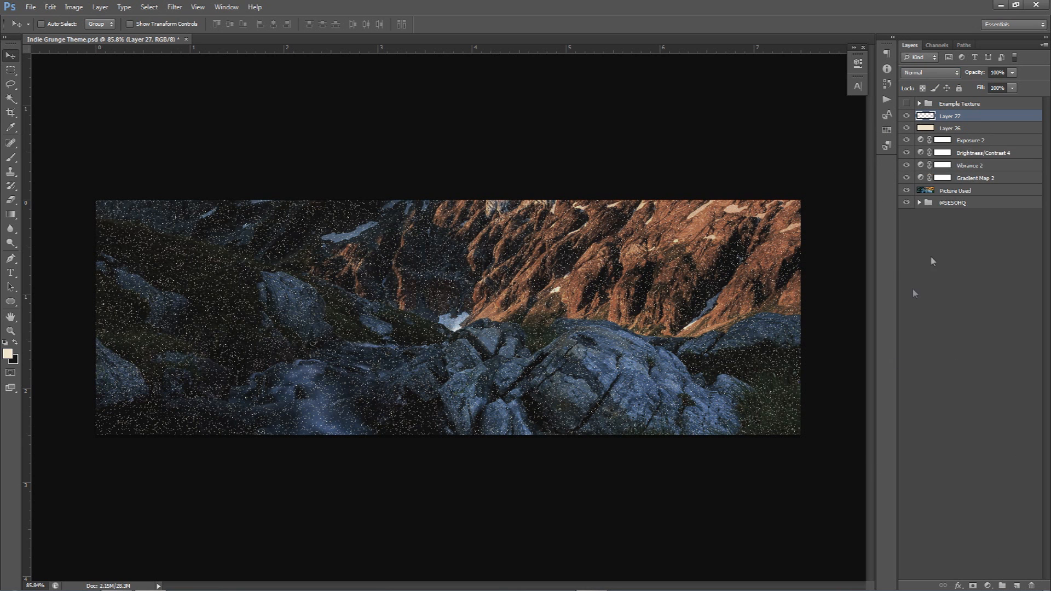
left_click(984, 127, "shift")
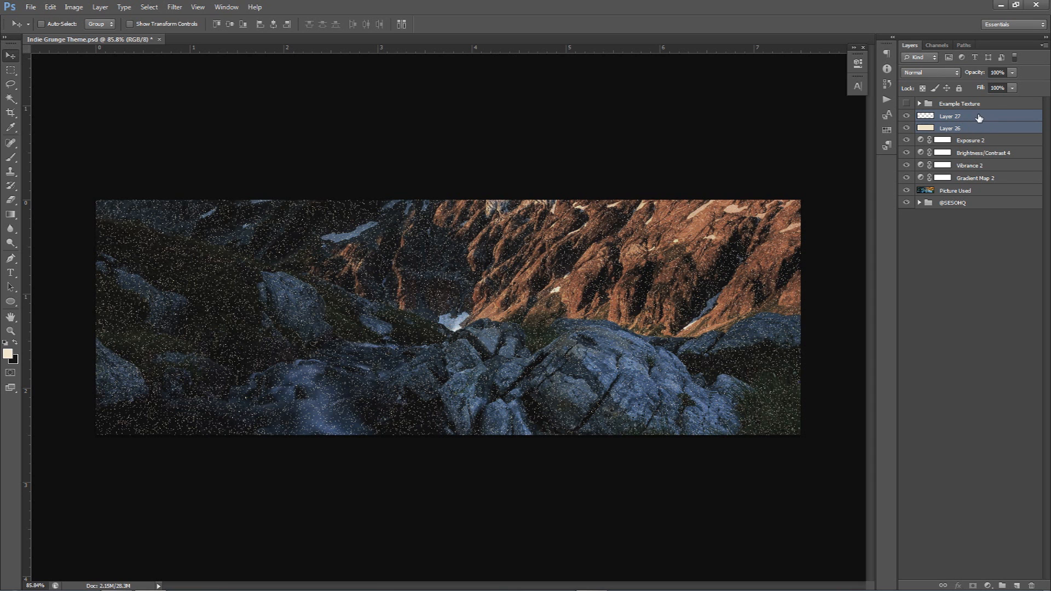
right_click(979, 117)
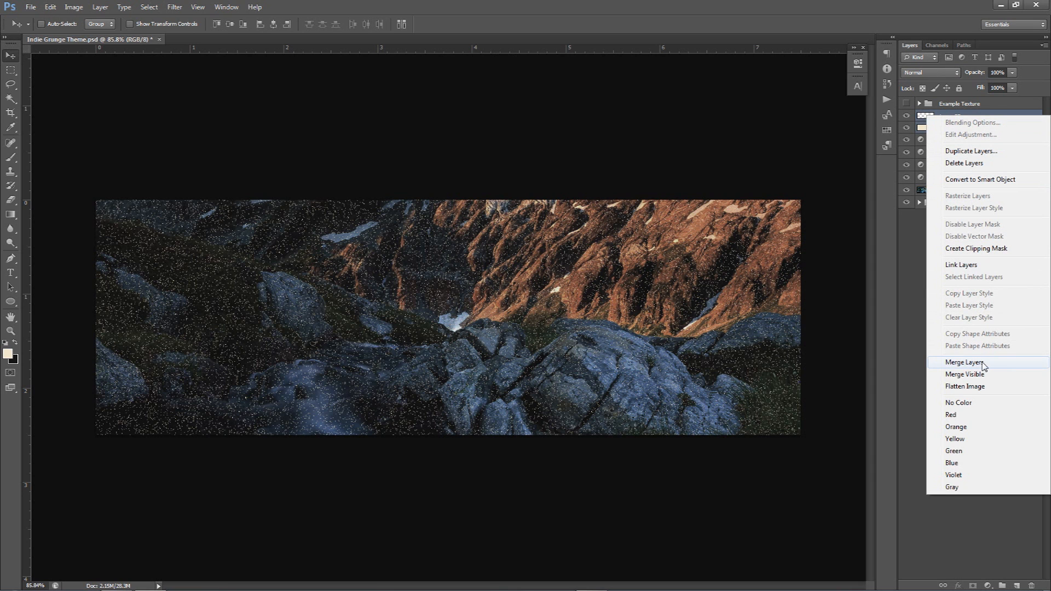
left_click(919, 116)
key("ctrl+e")
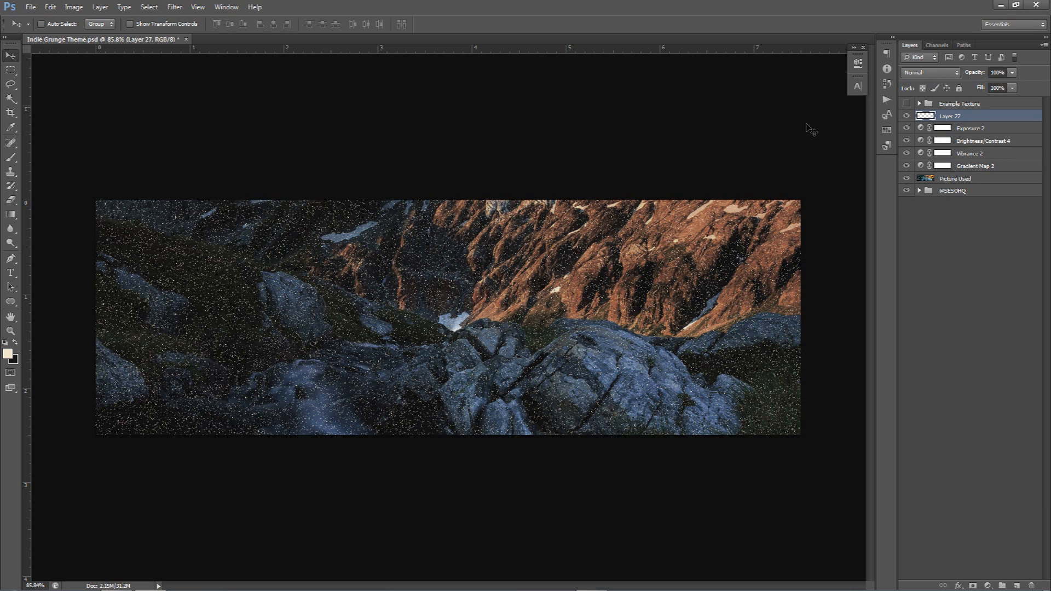
left_click_drag(735, 235, 698, 267)
key("ctrl+z")
left_click(169, 7)
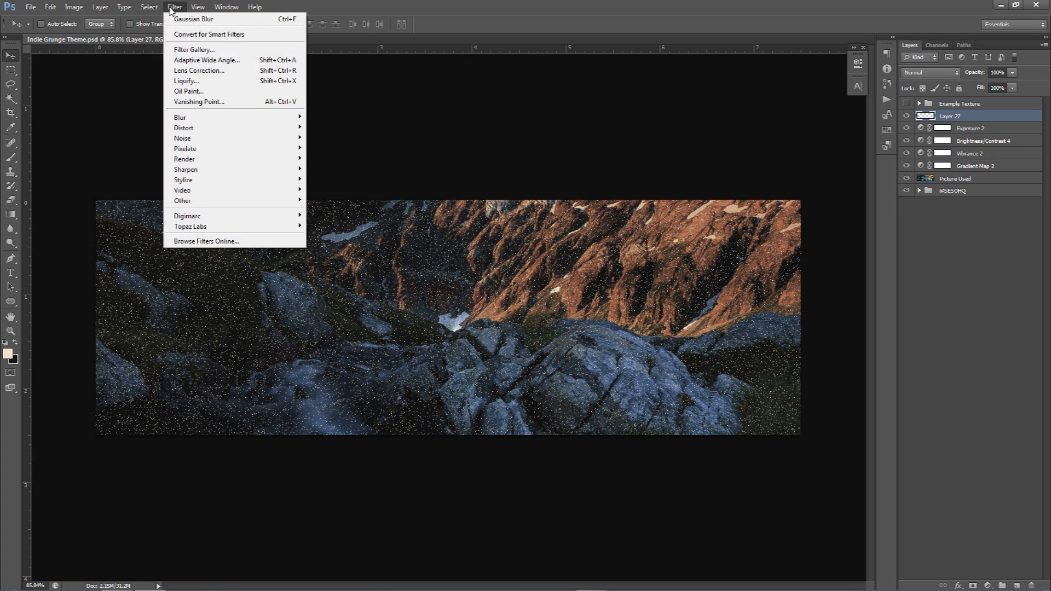
left_click(495, 273)
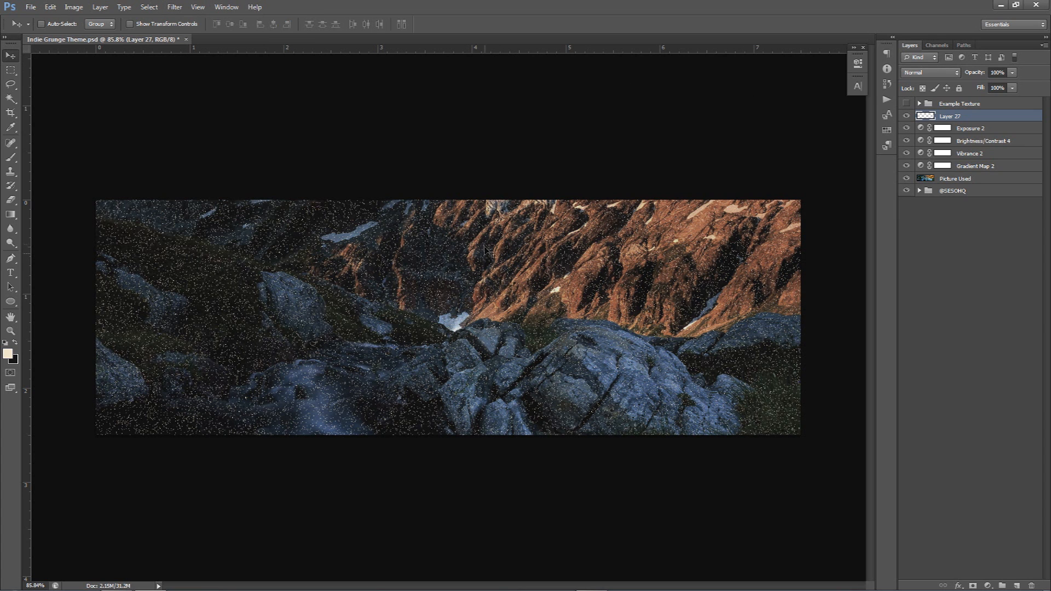
Try Overlay blending on the merged speckle layer, then return it to Normal.
left_click(929, 73)
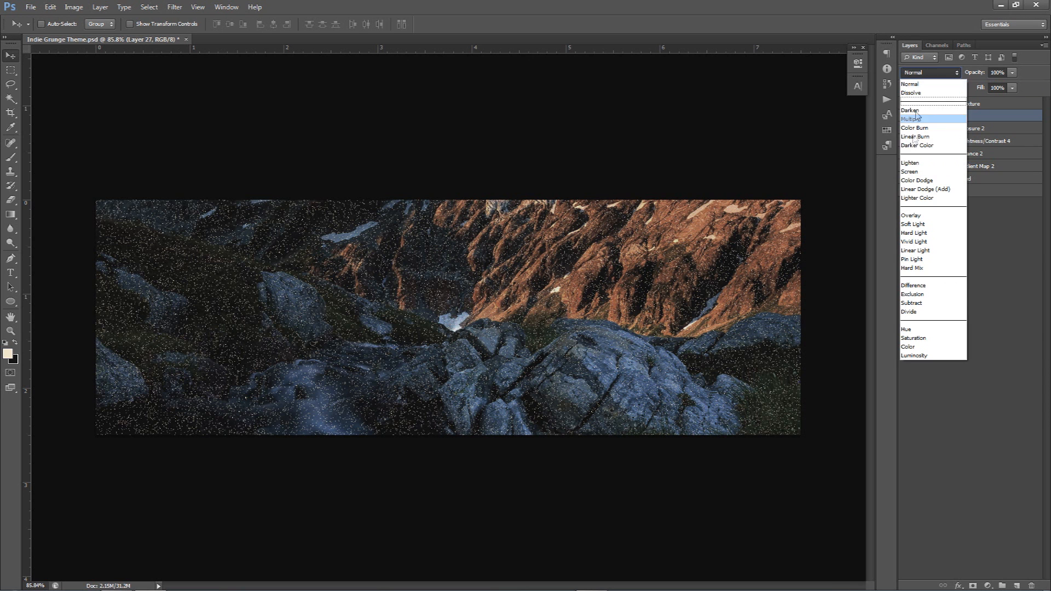
left_click(918, 215)
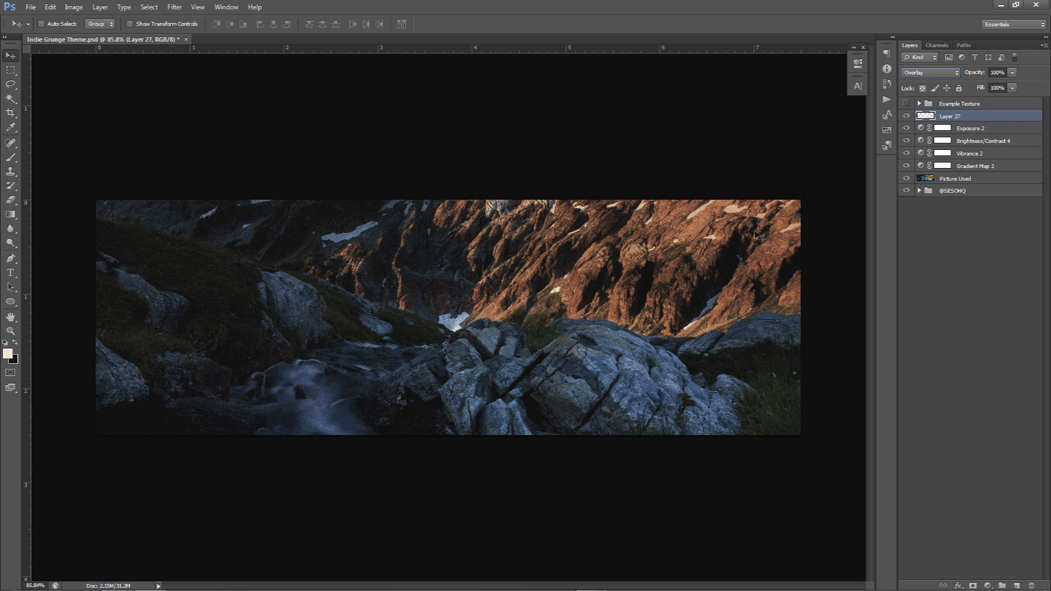
left_click(929, 74)
left_click(923, 84)
Recolour the speckle layer with a rasterized white (ffffff) Color Overlay and set the layer's blending to Overlay.
double_click(977, 115)
left_click(726, 273)
left_click(906, 181)
left_click_drag(838, 164, 582, 19)
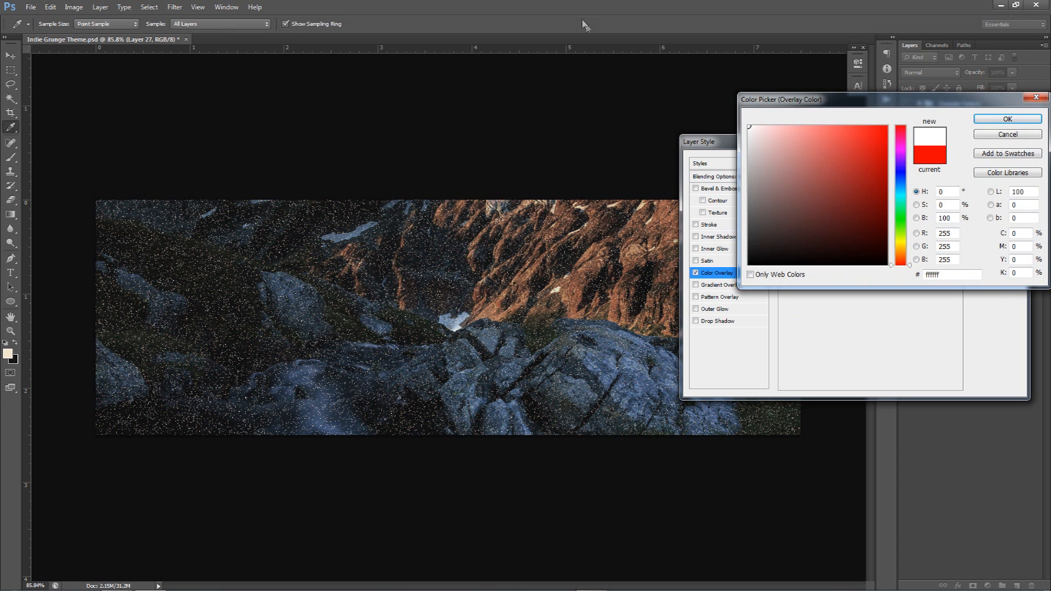
left_click(1007, 119)
left_click(991, 164)
right_click(972, 117)
left_click(974, 213)
left_click(931, 73)
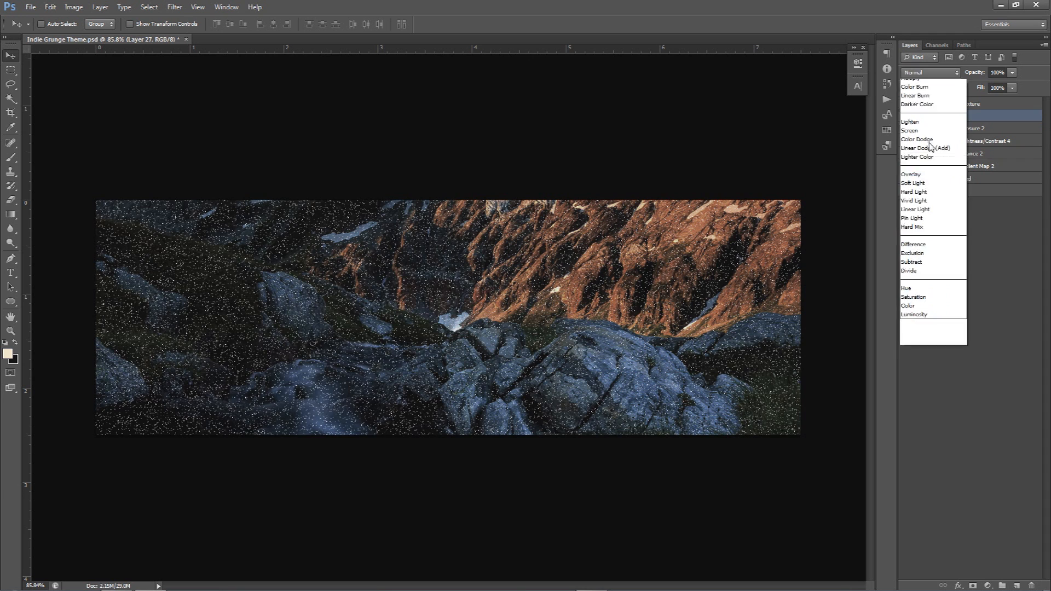
left_click(921, 212)
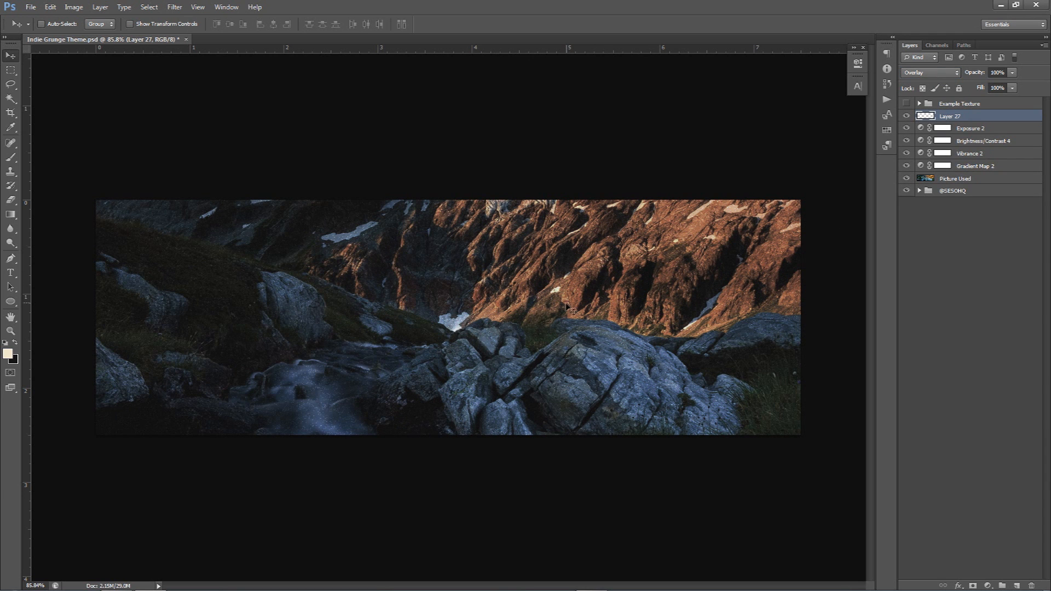
Add the text SIMPLE near the middle of the banner in the Devil Breeze font at 12 pt.
key("t")
left_click(520, 307)
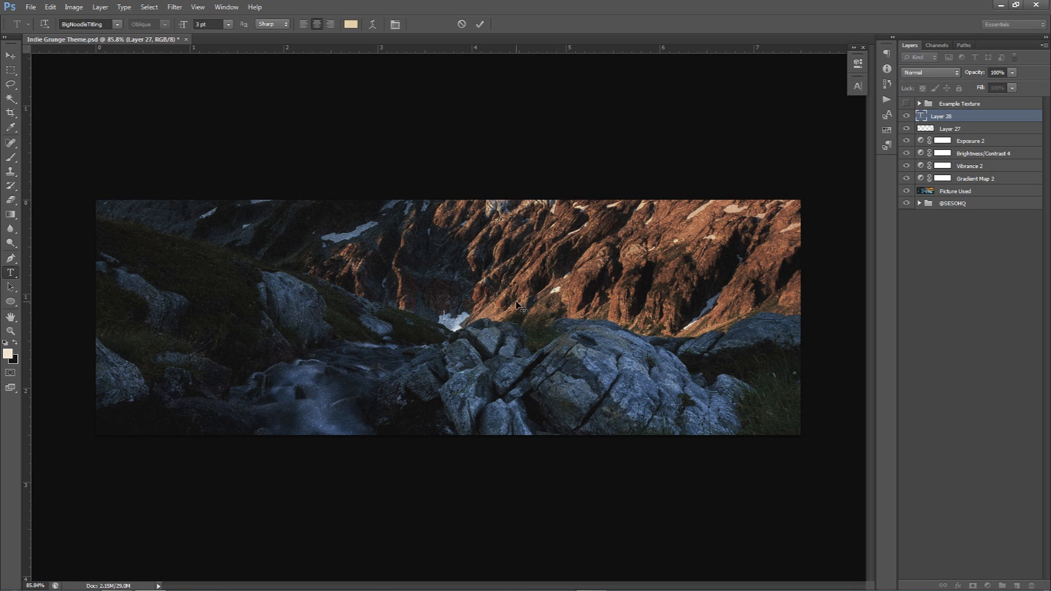
type("SIMPL")
left_click(210, 22)
scroll(210, 22, "up", 9)
left_click(82, 25)
type("E")
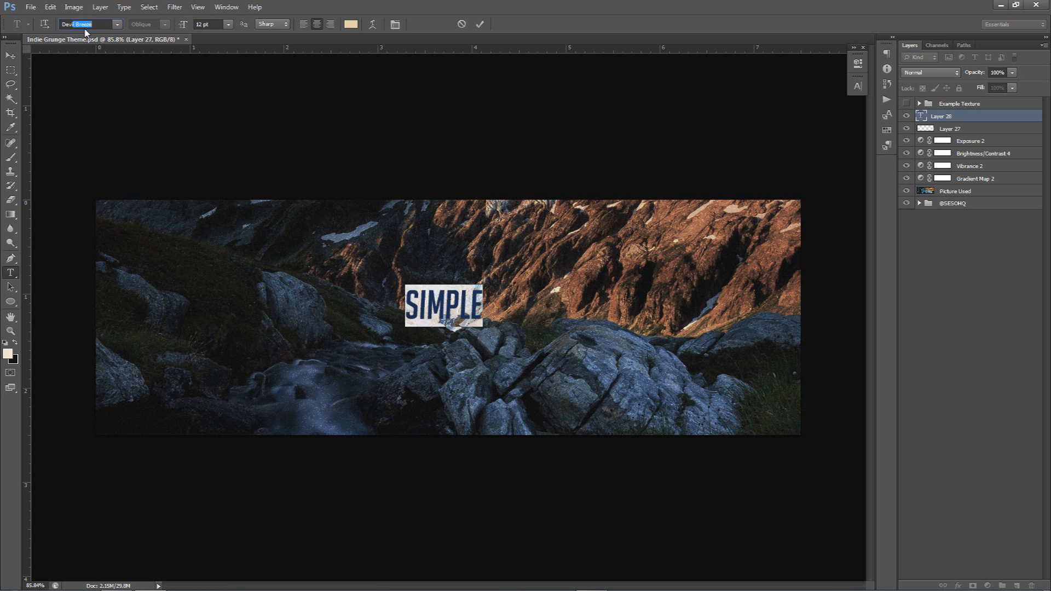
type("Dev")
key("Return")
left_click(479, 25)
Show the guides, move the SIMPLE text to the banner's centre and set its size to 10 pt.
key("ctrl+semicolon")
left_click_drag(524, 296, 522, 310)
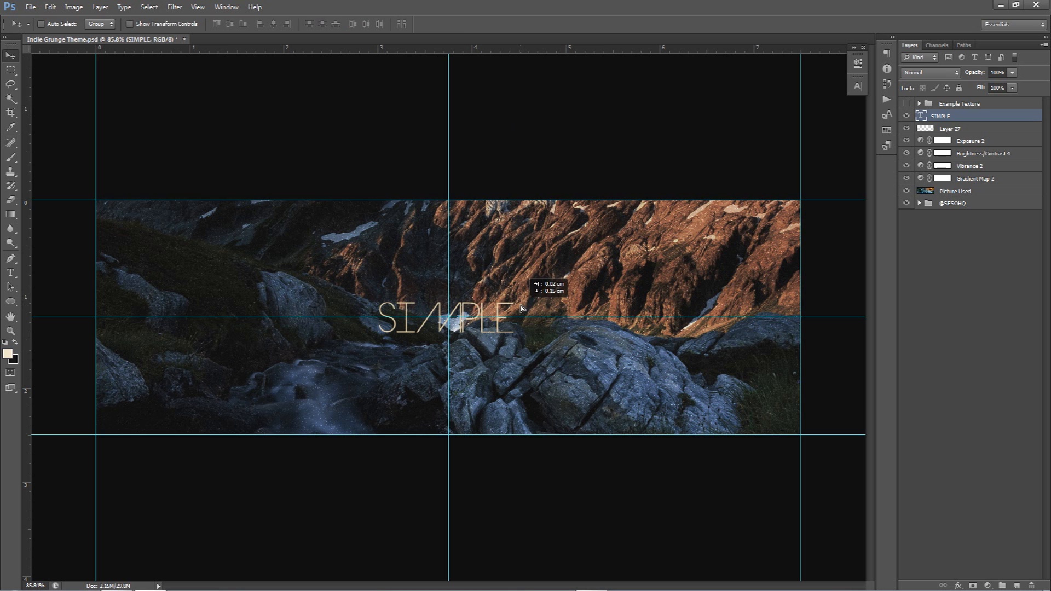
key("ctrl+a")
left_click(857, 86)
left_click(762, 107)
key("Down")
key("Down")
key("Down")
key("Up")
left_click(479, 24)
key("v")
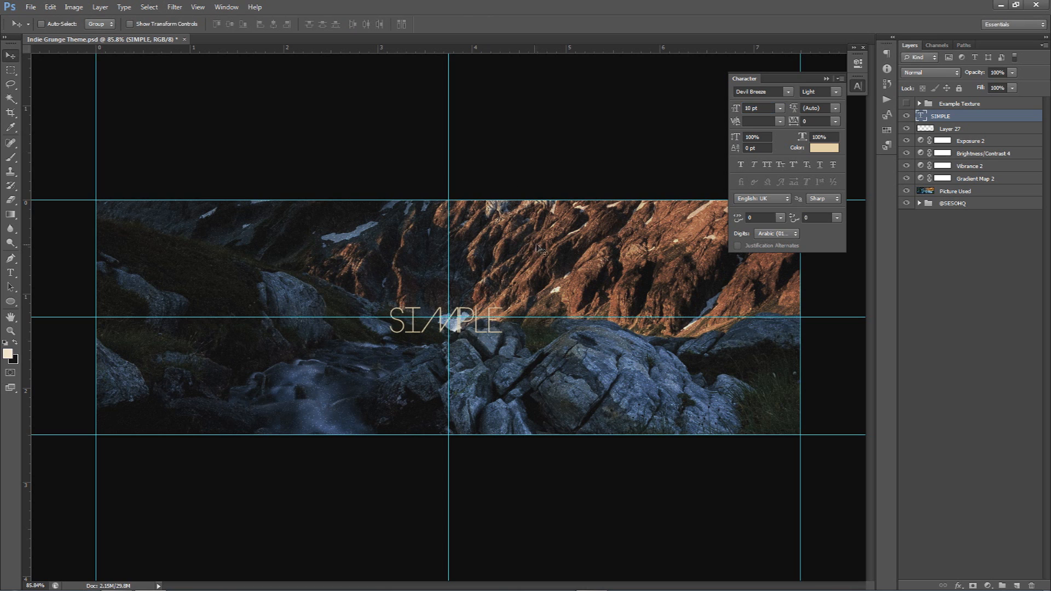
Nudge the SIMPLE text slightly right against the vertical centre guide and set its colour to white (ffffff).
key("Right")
key("Right")
key("Right")
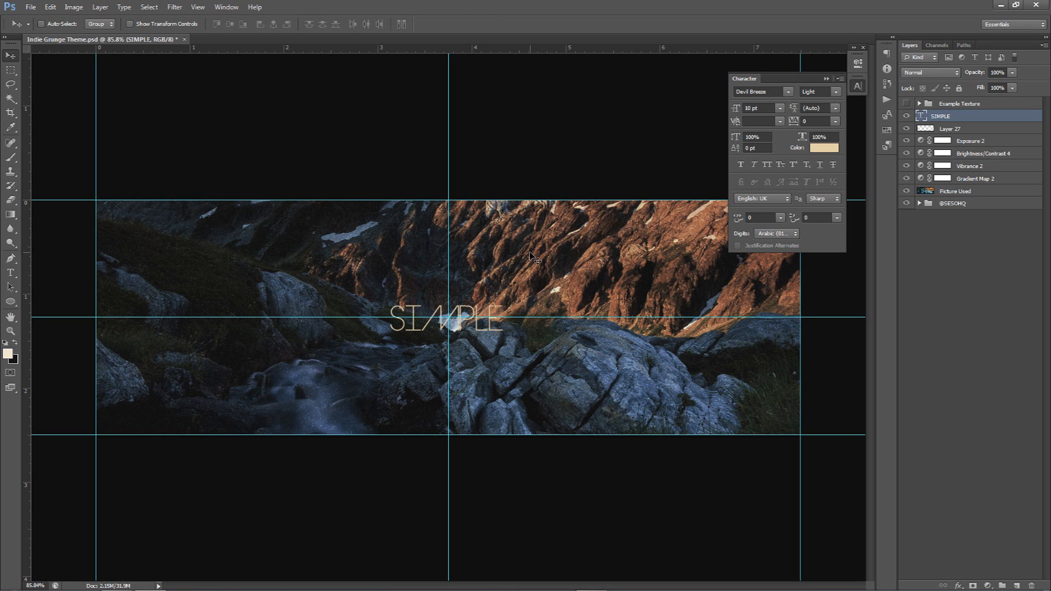
key("Right")
key("Right")
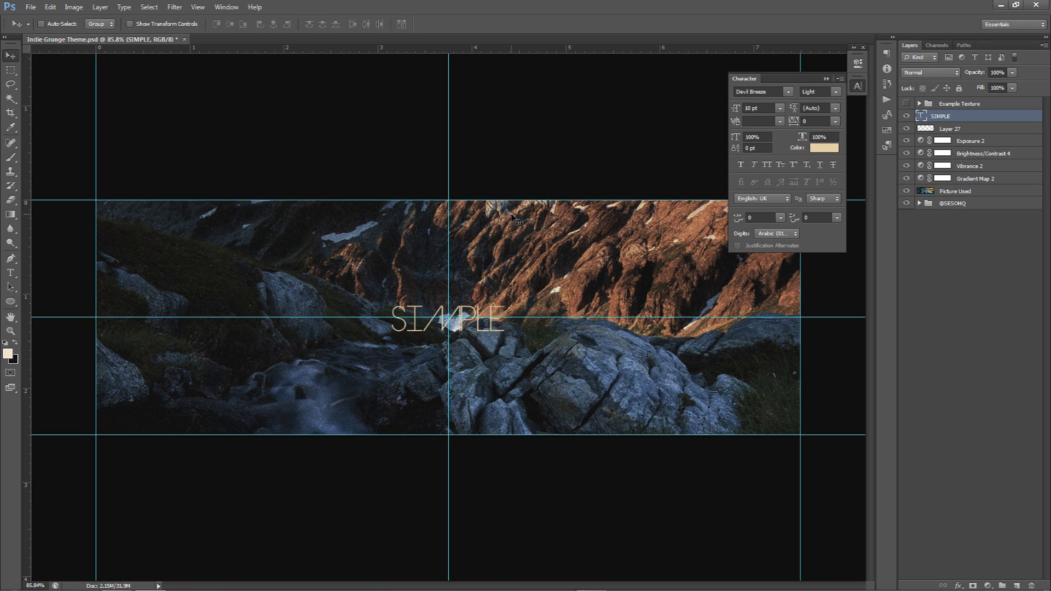
left_click(824, 148)
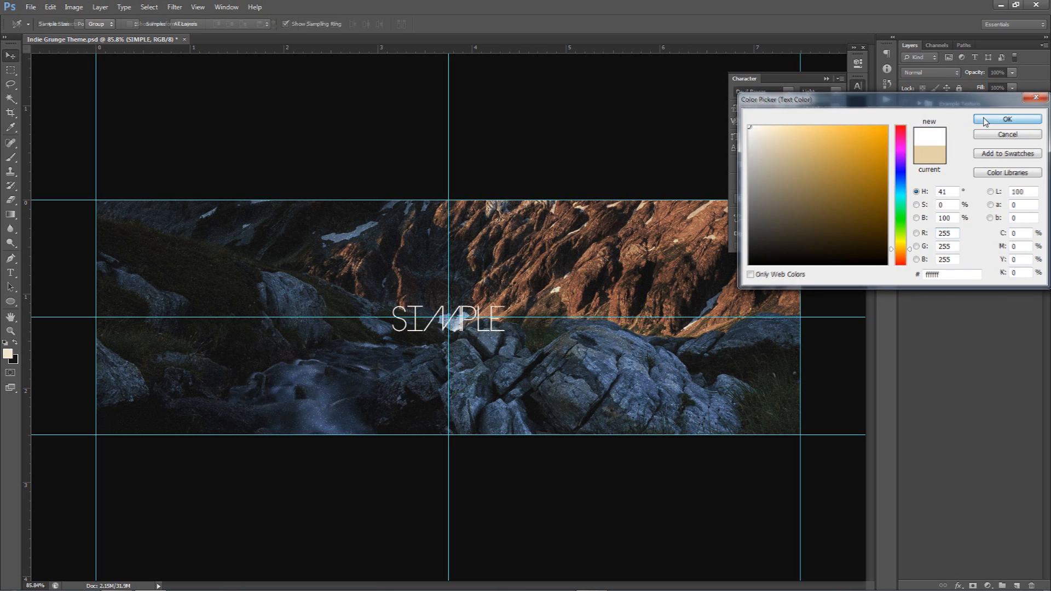
left_click(984, 120)
Duplicate the SIMPLE text just below the original, hide the guides and replace the copy's wording with YOU'RE ALL FREAKING COOL.
left_click_drag(554, 225, 557, 257)
key("ctrl+semicolon")
key("t")
double_click(468, 359)
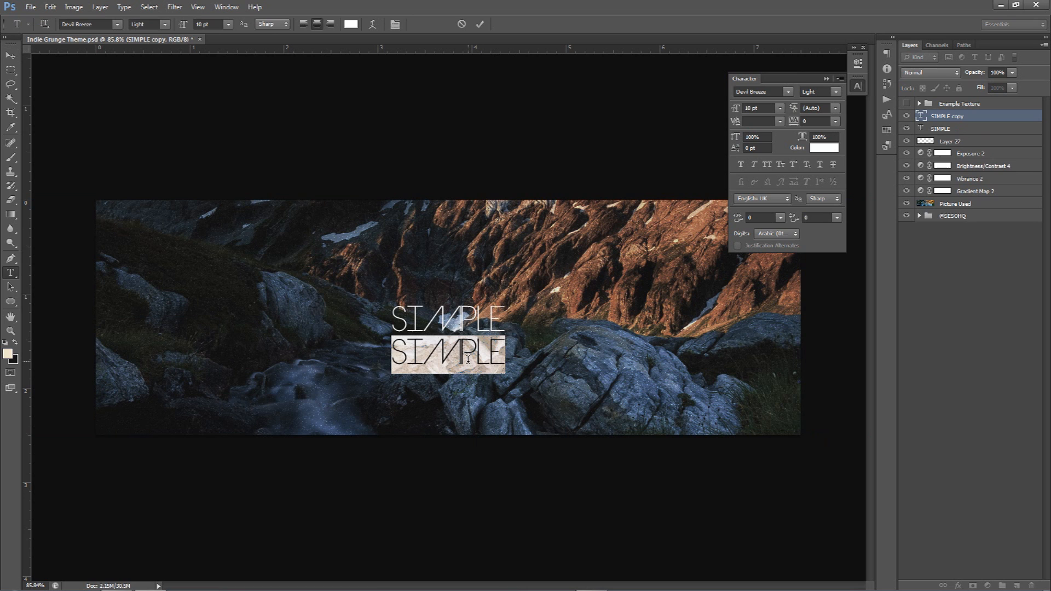
type("YOU'RE ALL")
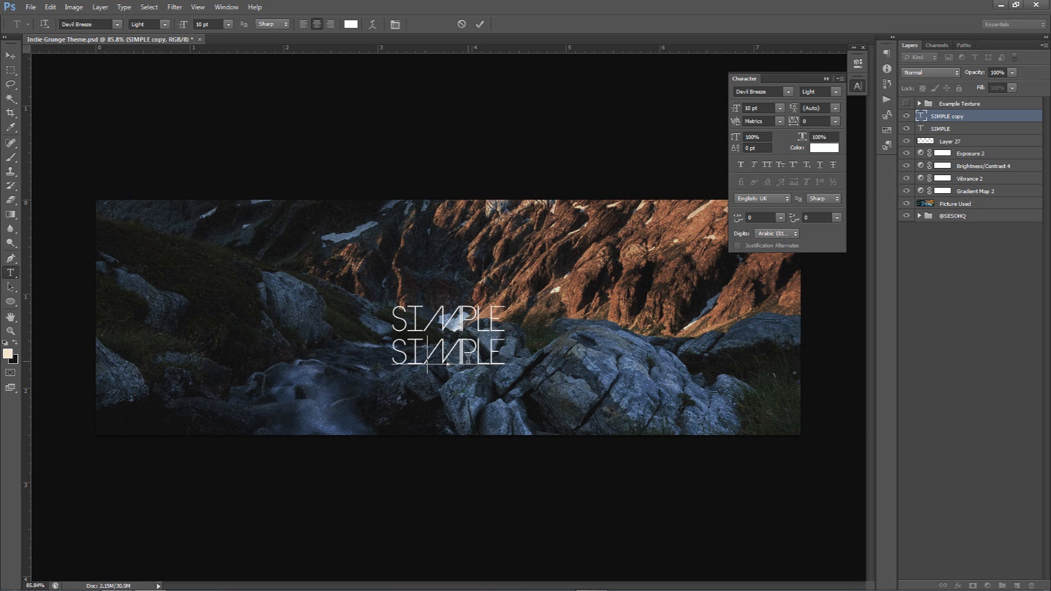
type(" FREAKING COOL")
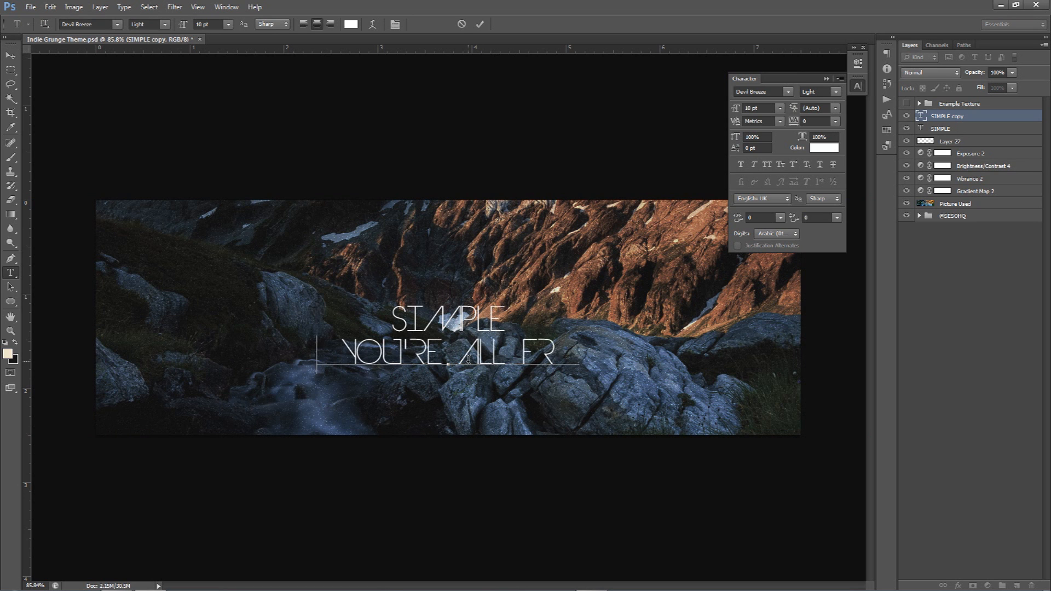
Set the YOU'RE ALL FREAKING COOL line to the BigNoodleTitling font at 4 pt.
key("ctrl+a")
left_click(768, 91)
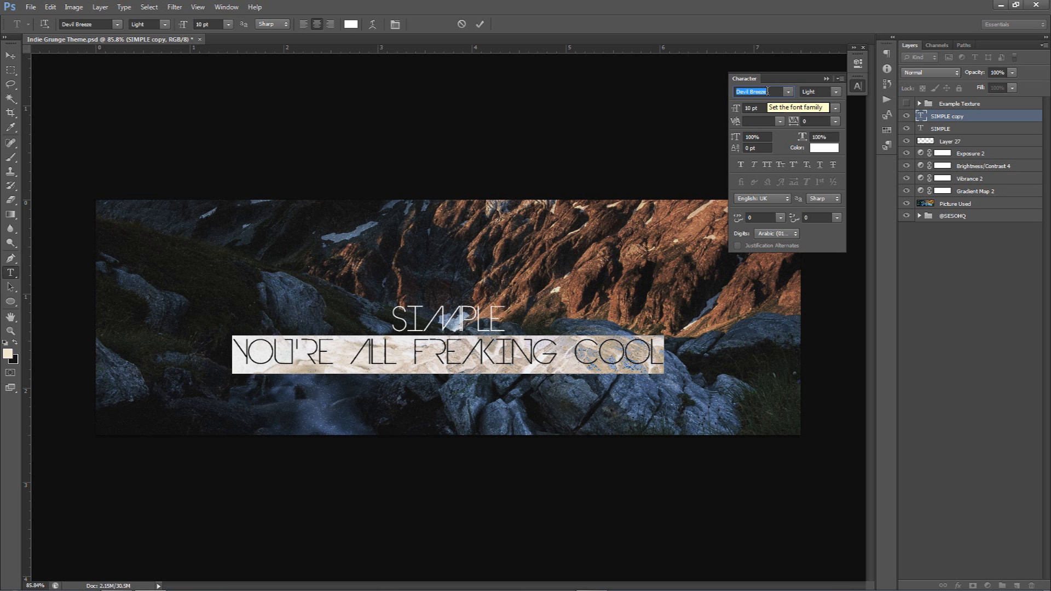
type("BigNoodleTitling")
key("Return")
left_click(756, 109)
scroll(757, 109, "down", 2)
scroll(757, 108, "down", 4)
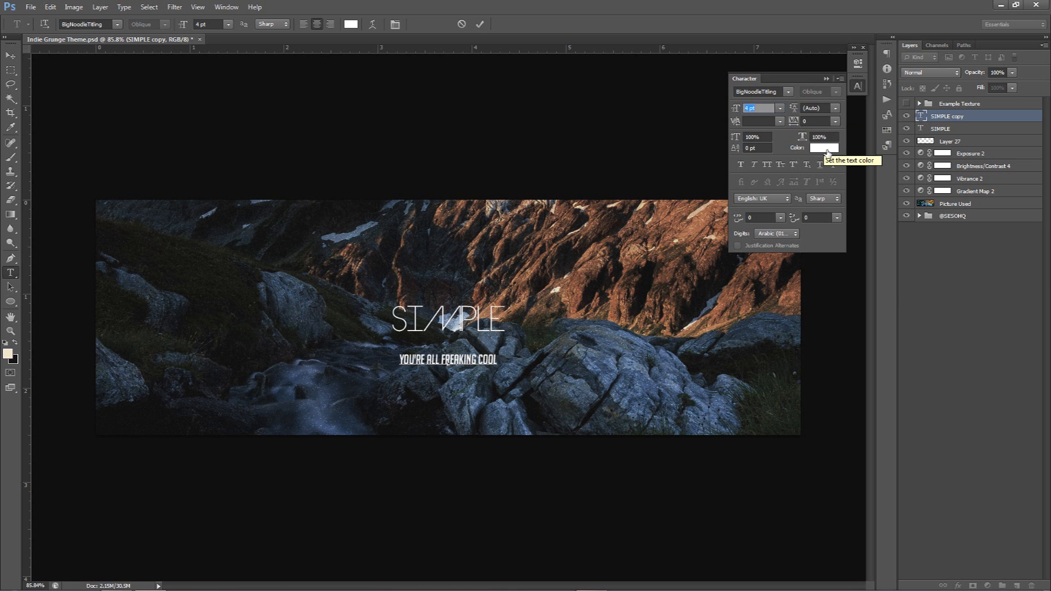
Set the tagline's text colour to the cream foreground colour f1e4ce.
left_click(824, 148)
left_click(9, 353)
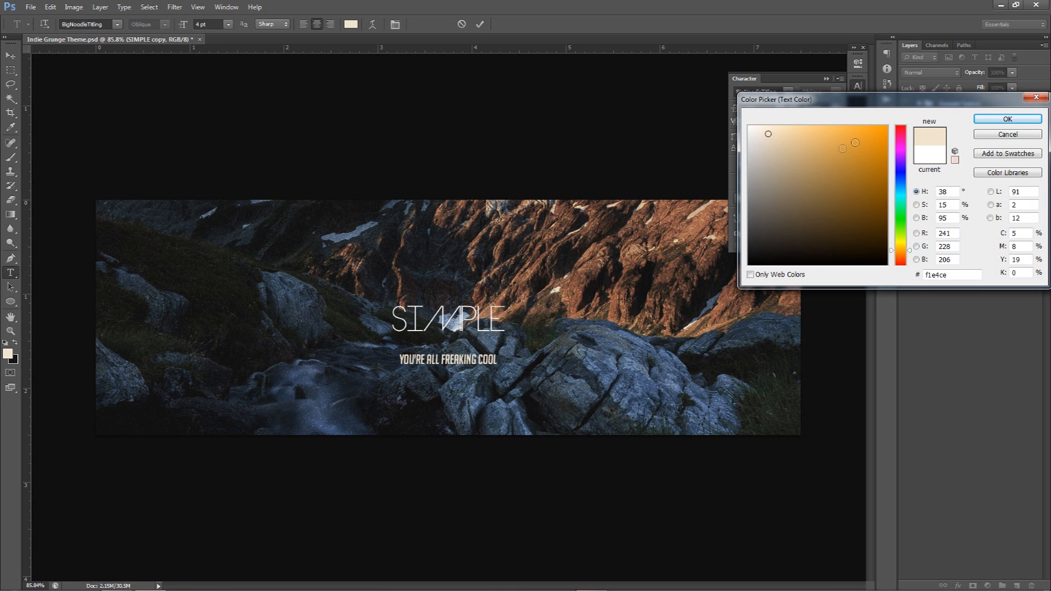
left_click(1007, 119)
Reduce the tagline to 3 pt and move it up directly beneath the SIMPLE text.
left_click(754, 108)
scroll(754, 109, "down", 1)
left_click(479, 24)
key("v")
left_click_drag(519, 299, 521, 281)
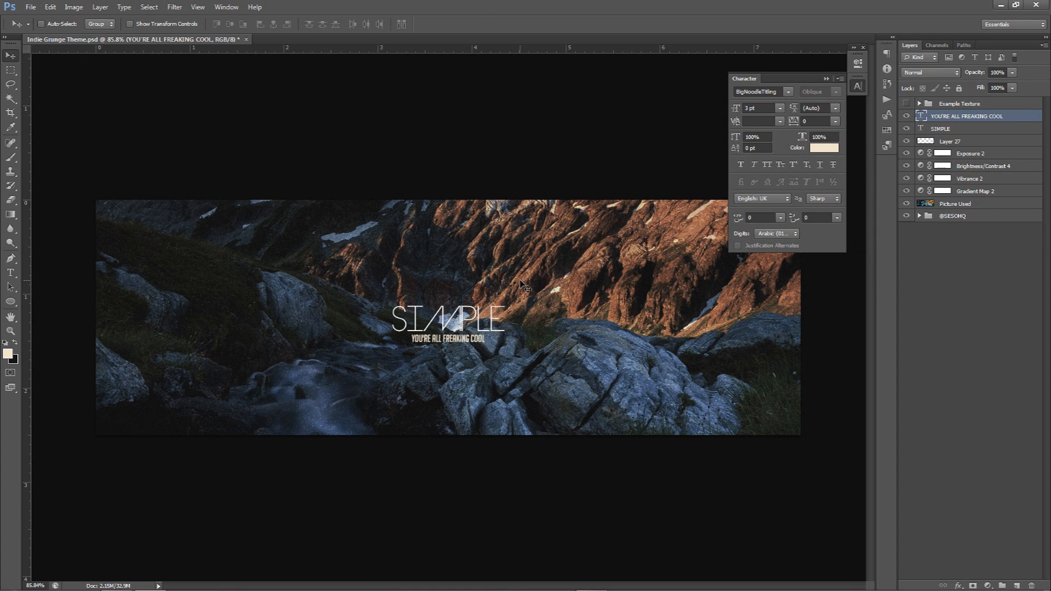
Show the guides, draw a dark grey circle nearly as tall as the banner with the Ellipse tool and centre it on the guides.
key("ctrl+semicolon")
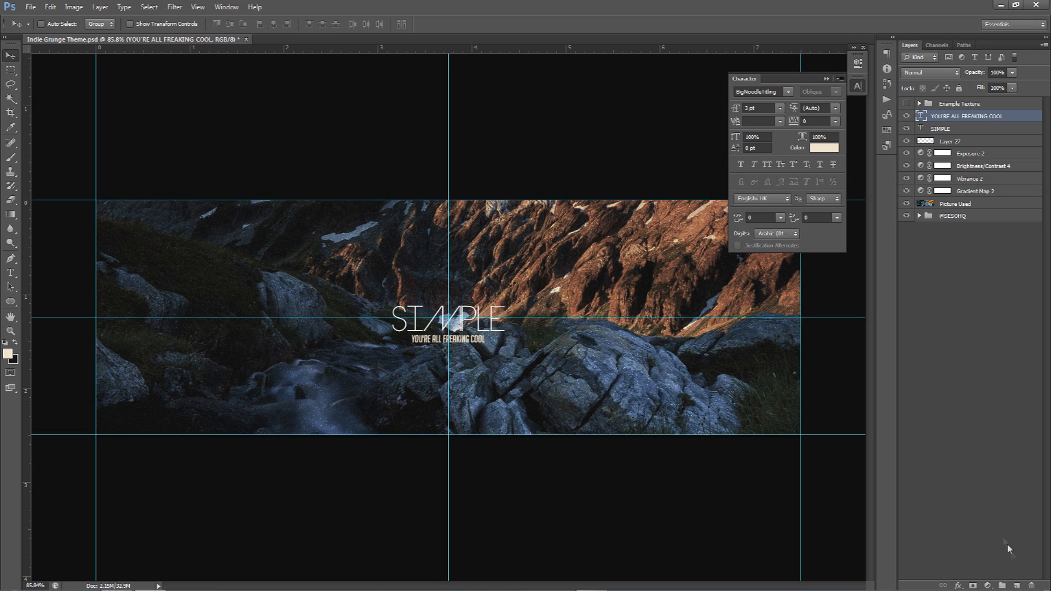
left_click(10, 301)
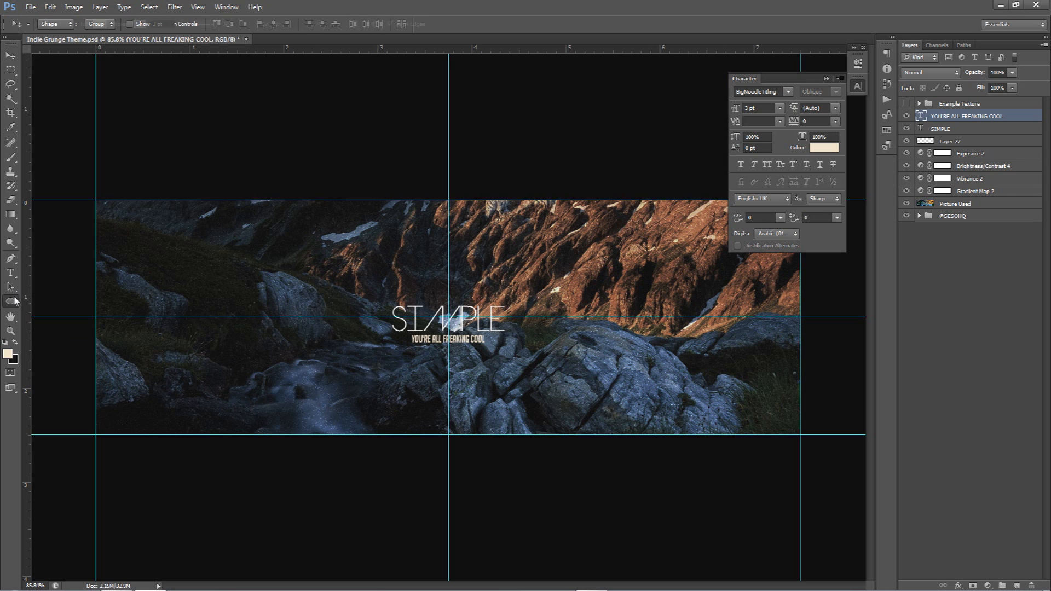
left_click(10, 71)
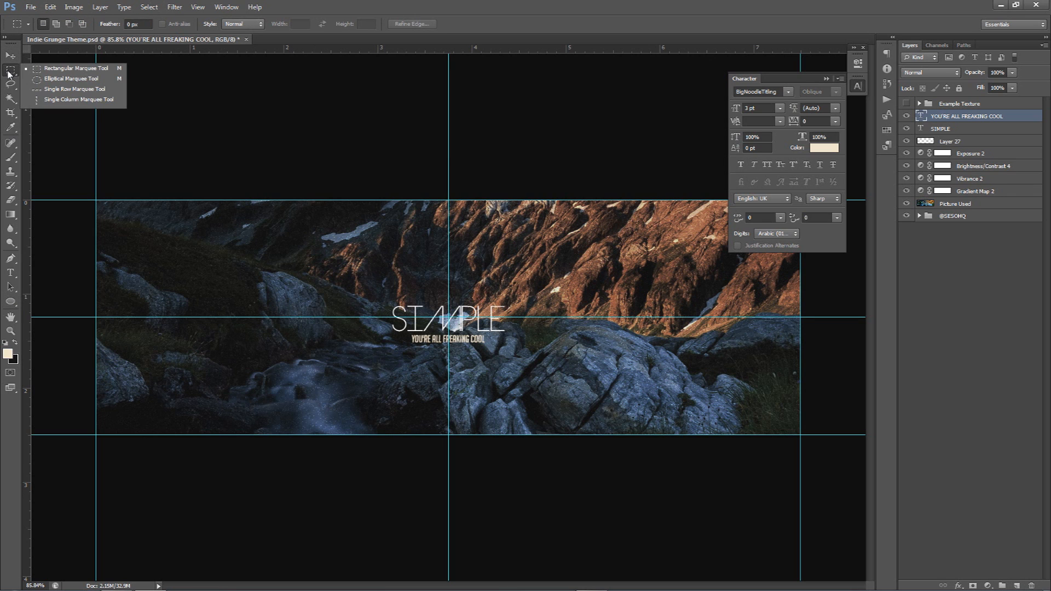
left_click(70, 81)
left_click(11, 301)
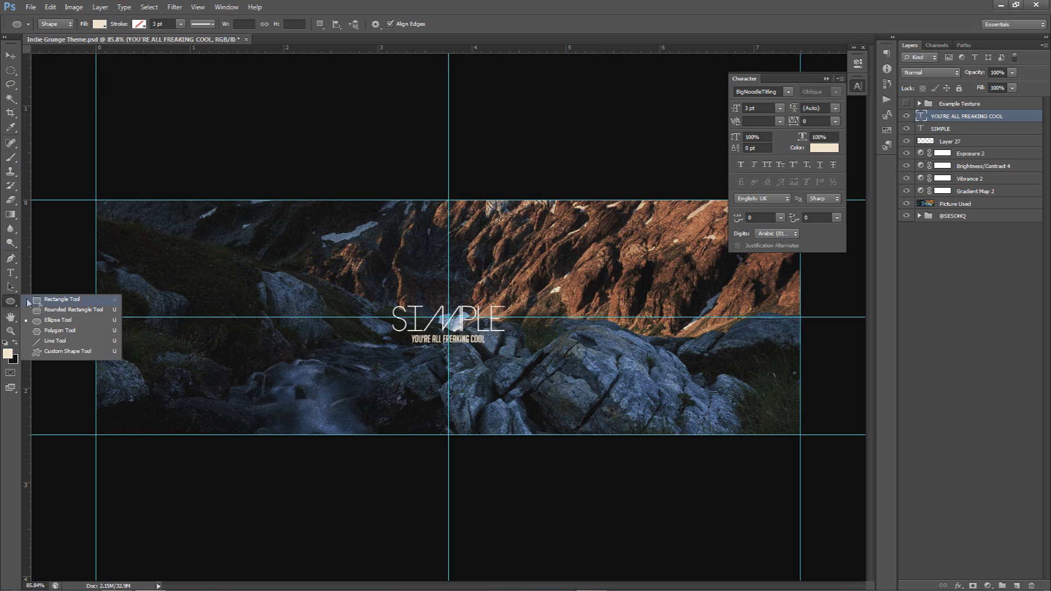
left_click(61, 321)
left_click_drag(452, 302, 485, 359)
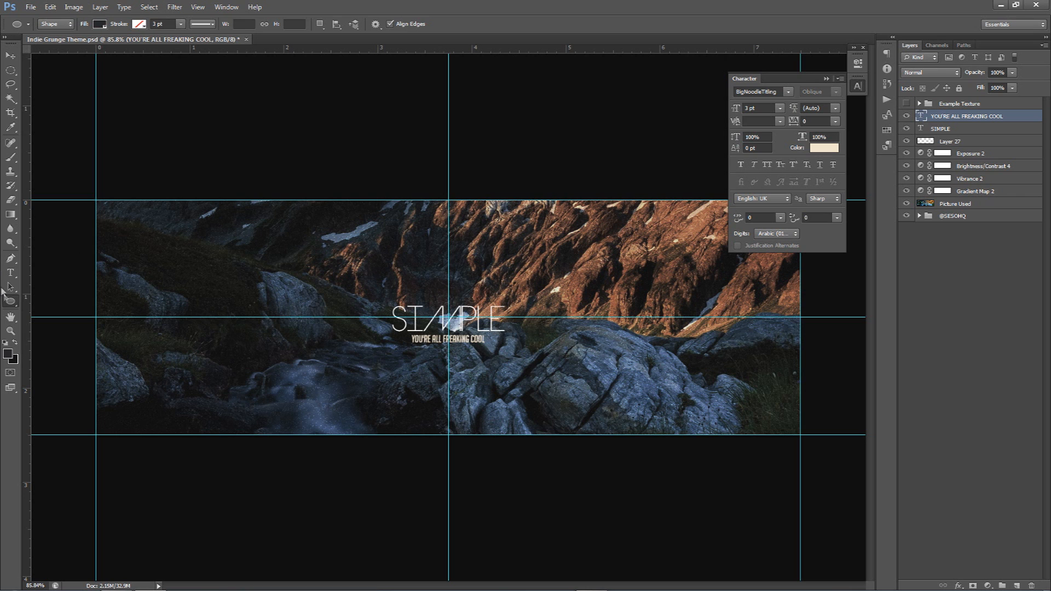
left_click_drag(441, 304, 538, 409)
left_click(9, 57)
left_click_drag(533, 250, 550, 268)
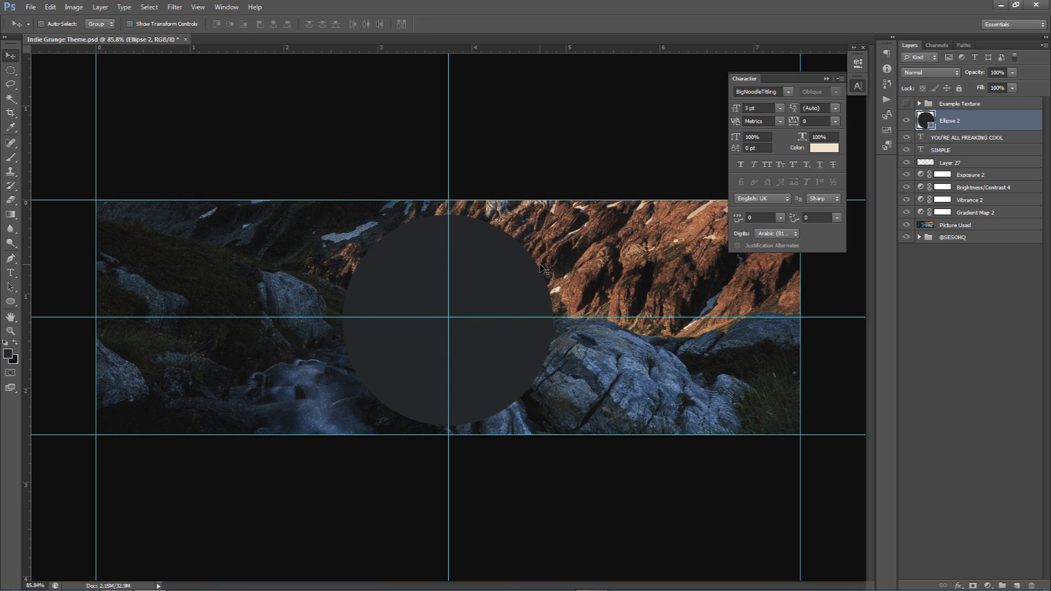
Turn the rulers off and back on around the canvas.
key("ctrl+r")
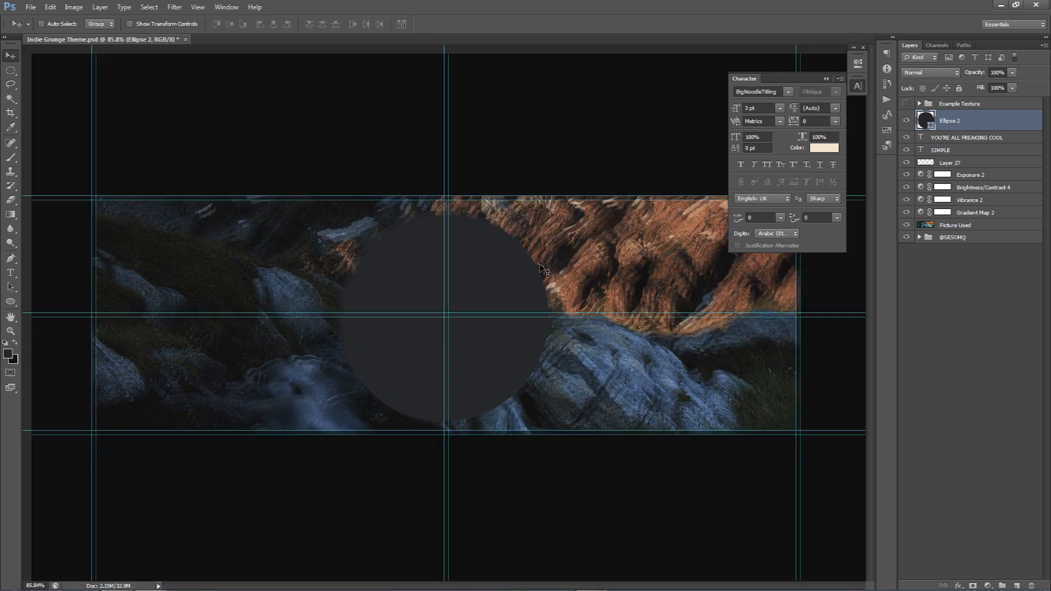
key("ctrl+r")
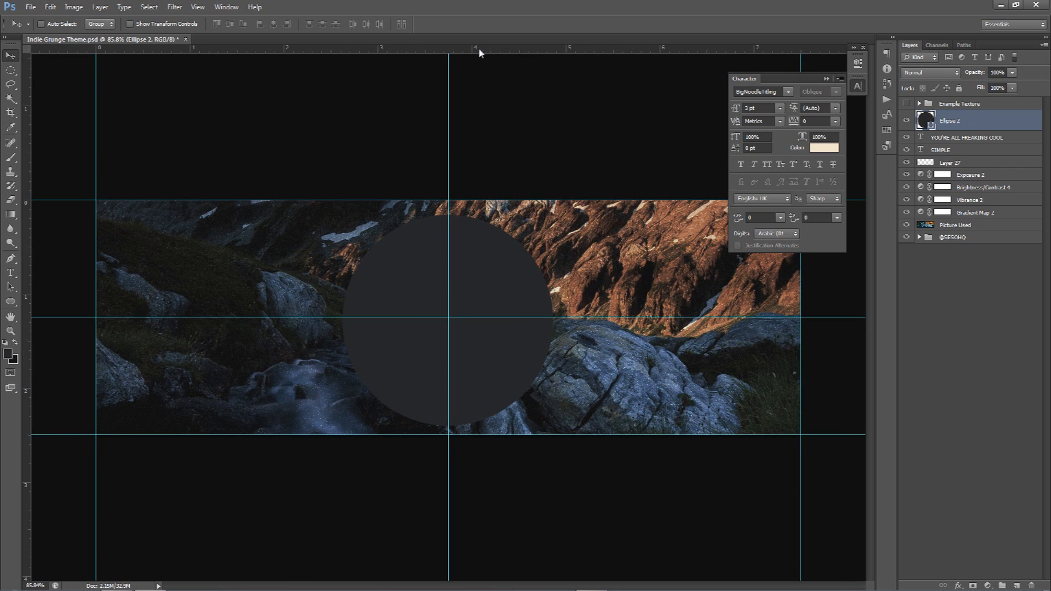
left_click(227, 7)
mouse_move(202, 5)
left_click(207, 183)
left_click(200, 5)
left_click(208, 184)
Create a new document from the TWITTER preset, 1500 x 500 pixels.
left_click(31, 7)
left_click(42, 21)
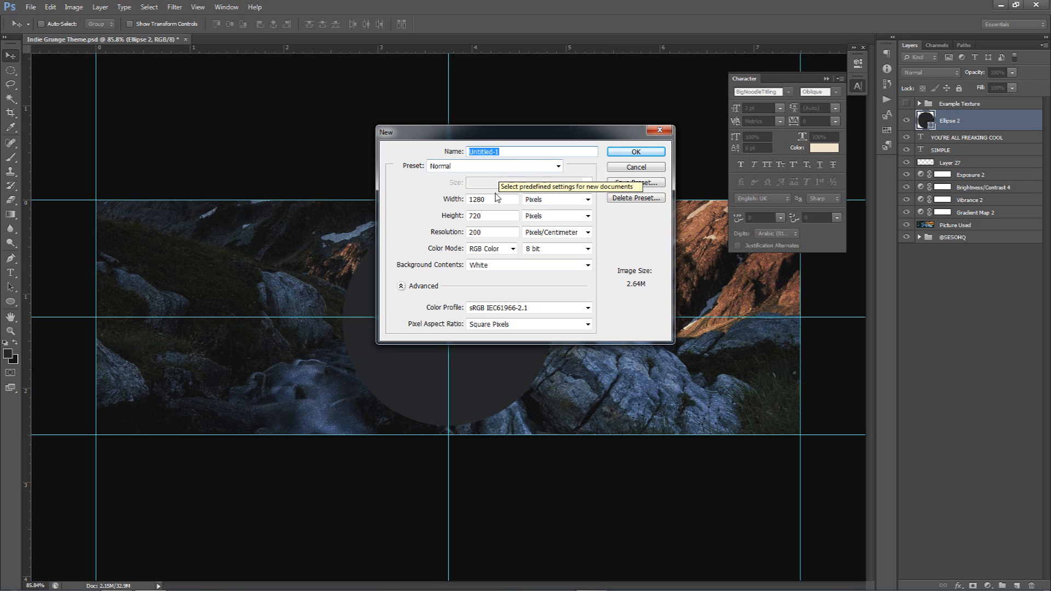
left_click(493, 166)
left_click(449, 227)
key("Tab")
type("1500")
key("Tab")
key("Tab")
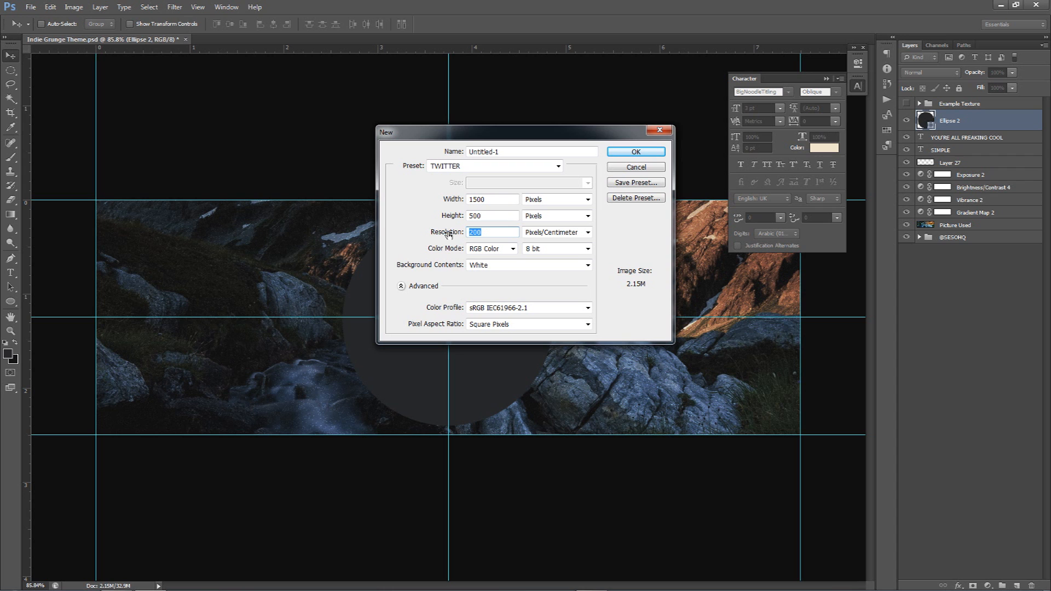
left_click(636, 152)
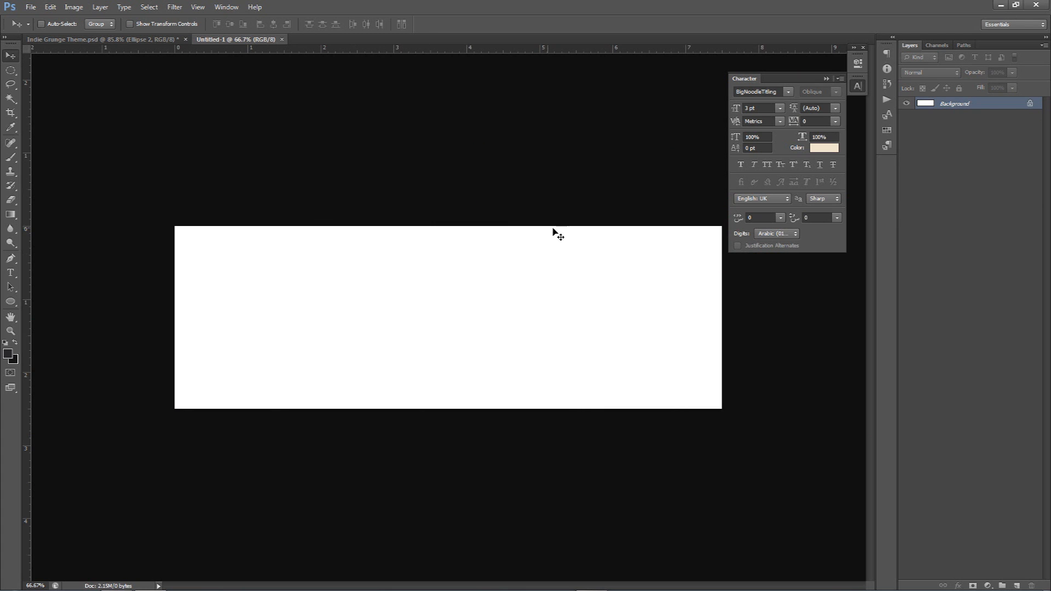
Add vertical and horizontal centre guides to the blank document, and close it without saving.
scroll(554, 229, "up", 2)
left_click_drag(25, 109, 448, 202)
left_click_drag(520, 51, 498, 317)
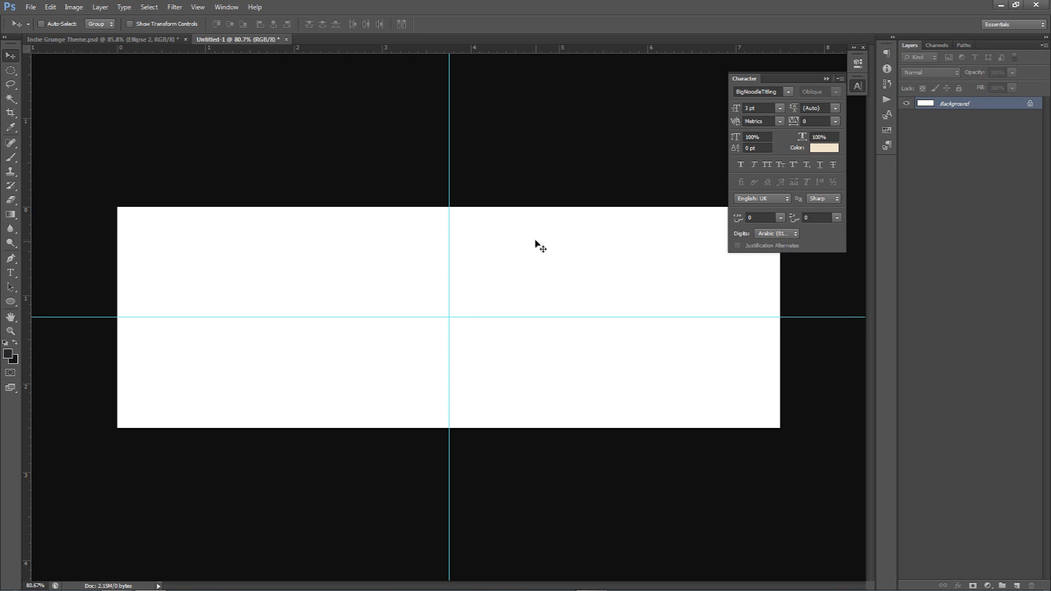
left_click(286, 39)
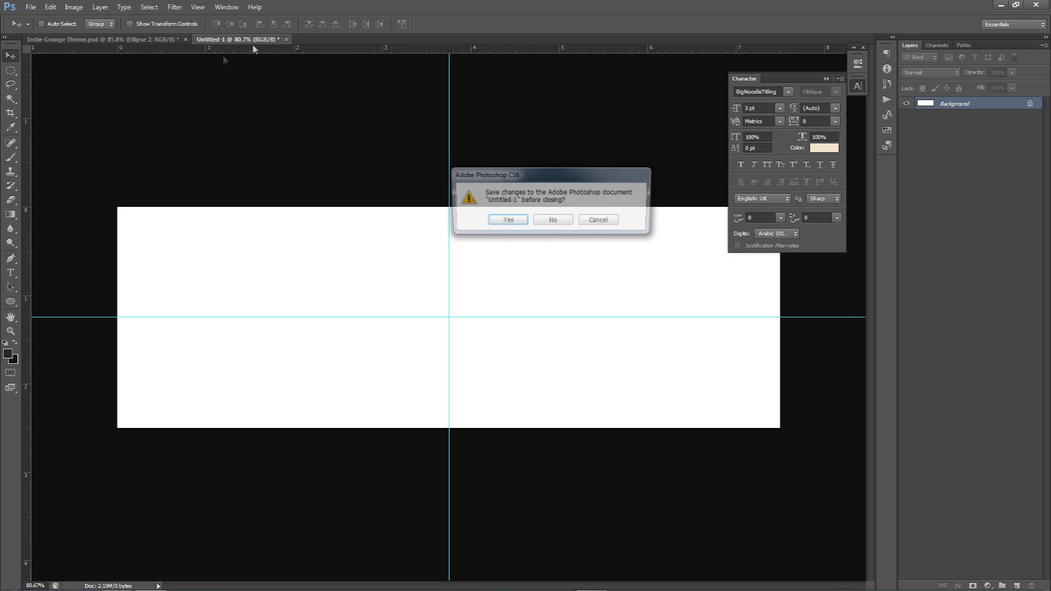
left_click(549, 218)
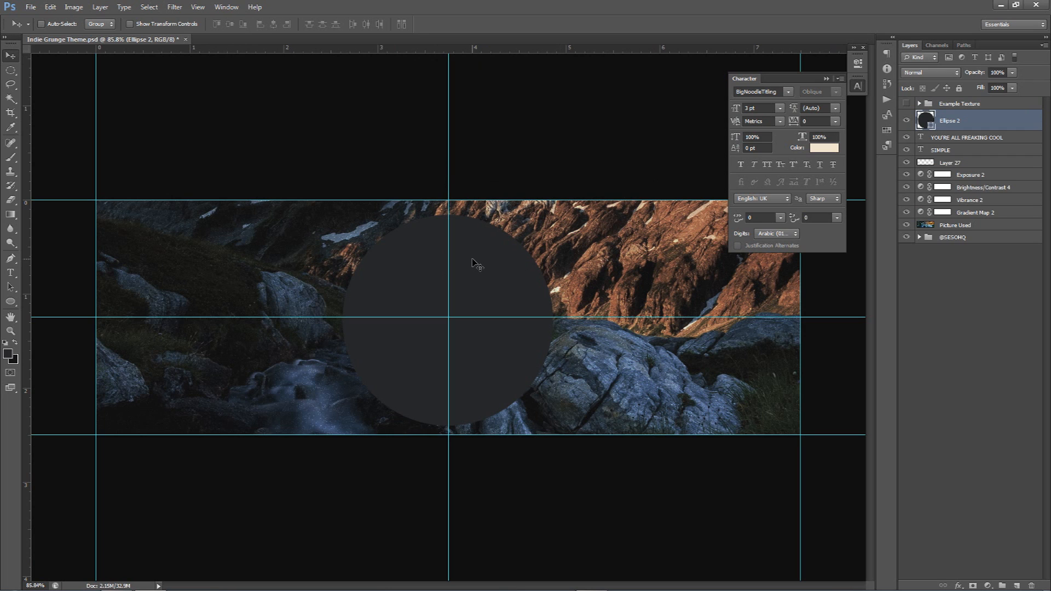
Hide the guides and lower the circle layer's fill to 0%.
key("ctrl+semicolon")
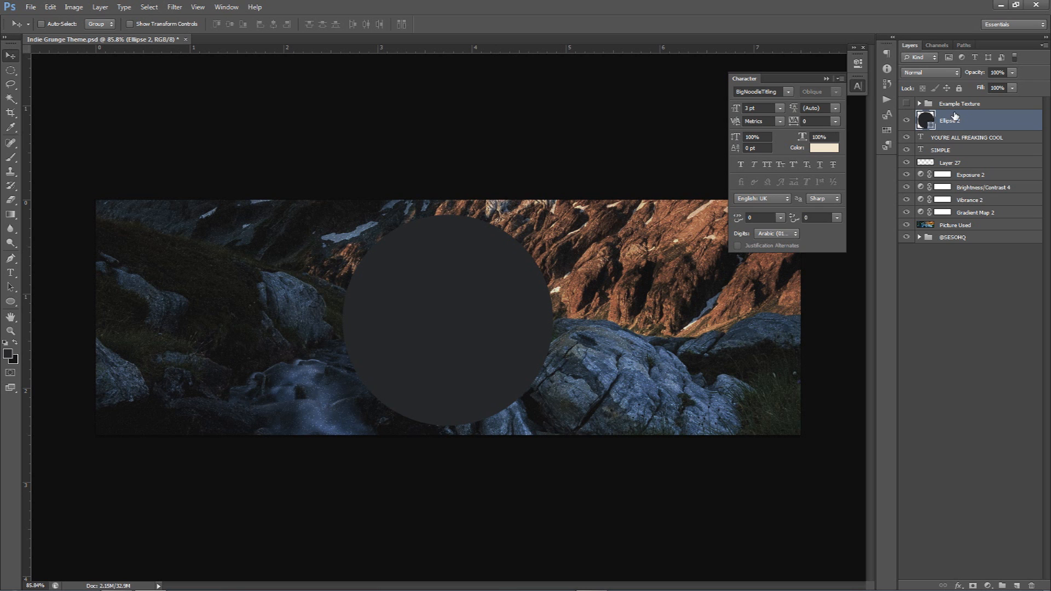
left_click(1013, 88)
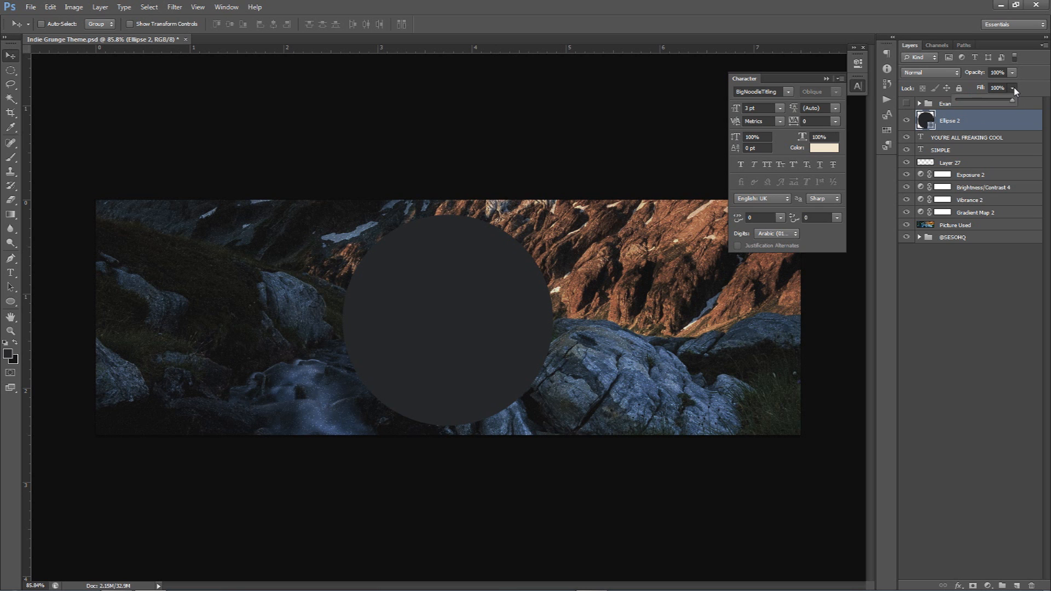
left_click_drag(993, 103, 861, 99)
Add a Drop Shadow to the circle layer with Use Global Light off and an angle of 90°.
double_click(992, 123)
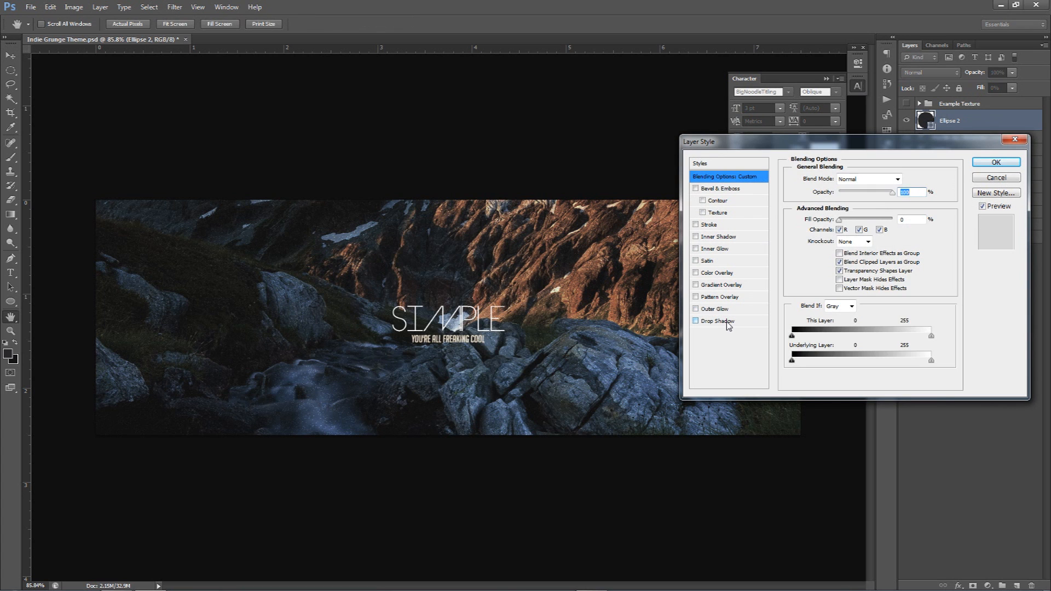
left_click(729, 323)
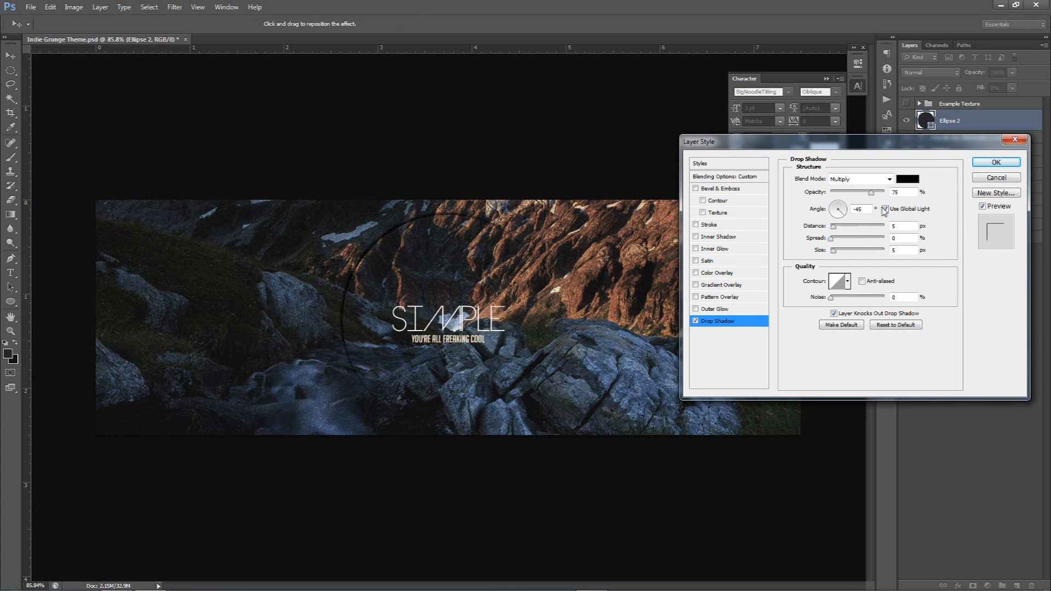
left_click(885, 208)
left_click(869, 209)
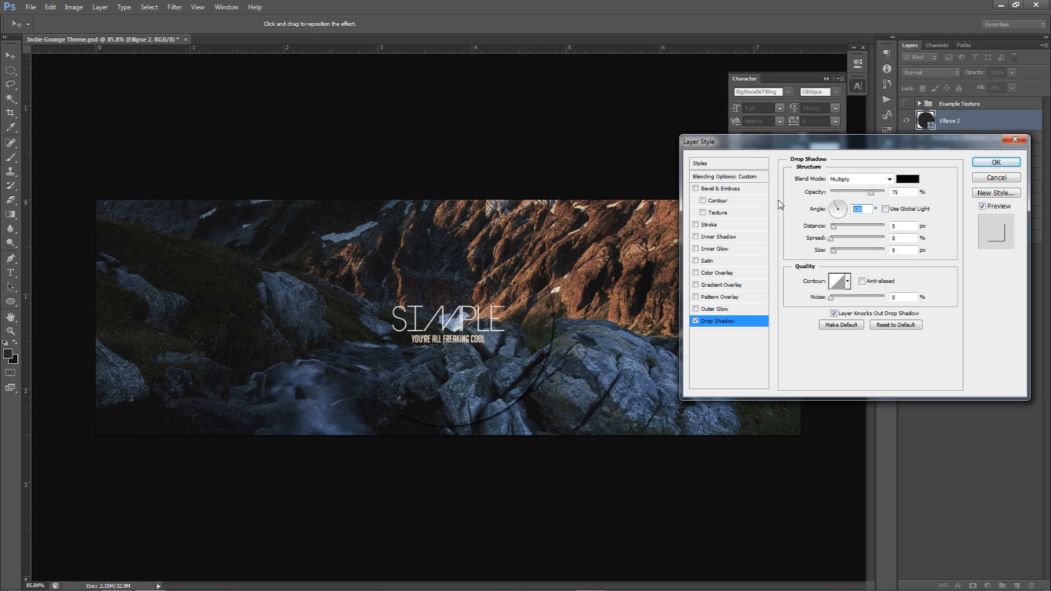
type("90")
Set the drop shadow's distance to 9 px and its size to 3 px.
left_click(898, 227)
type("9")
left_click(898, 250)
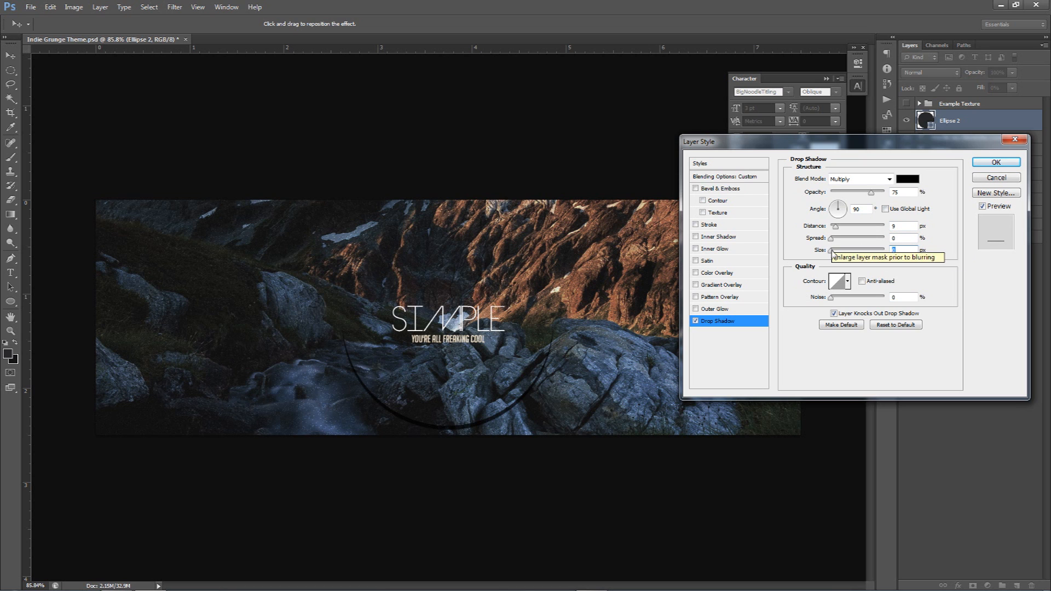
type("0")
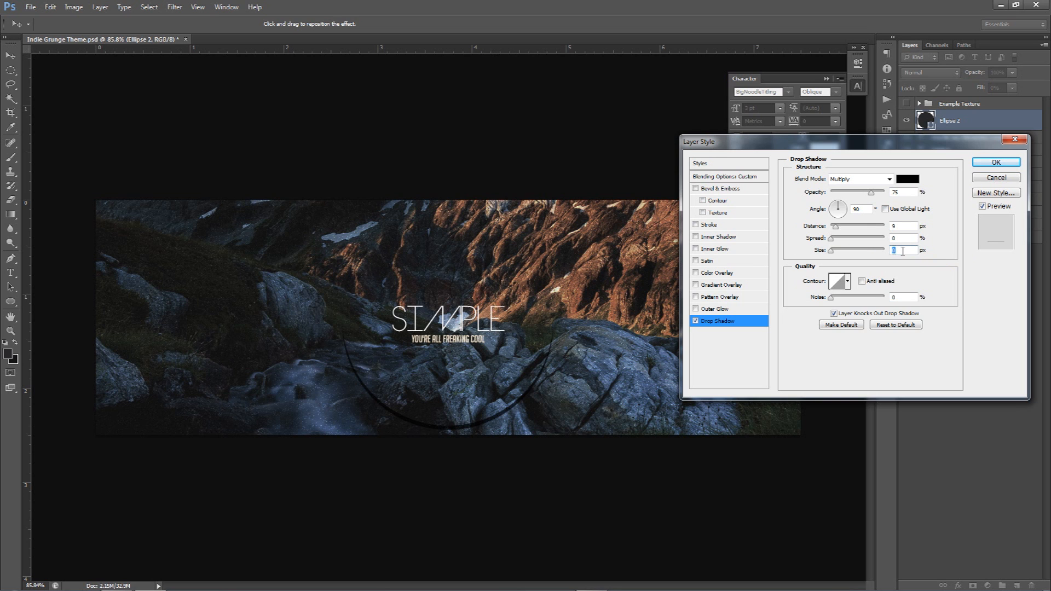
key("Up")
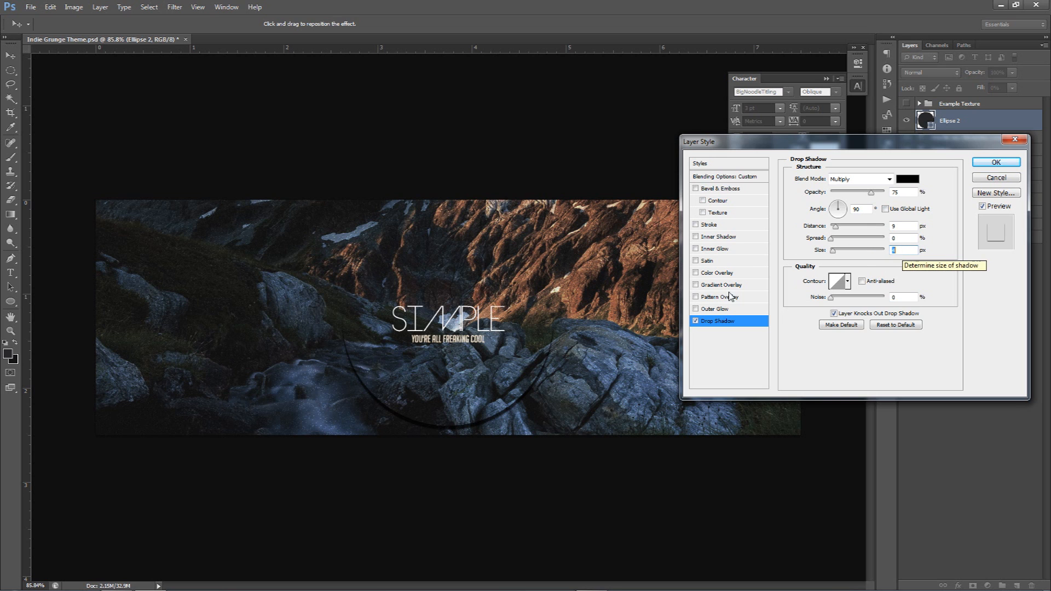
key("Down")
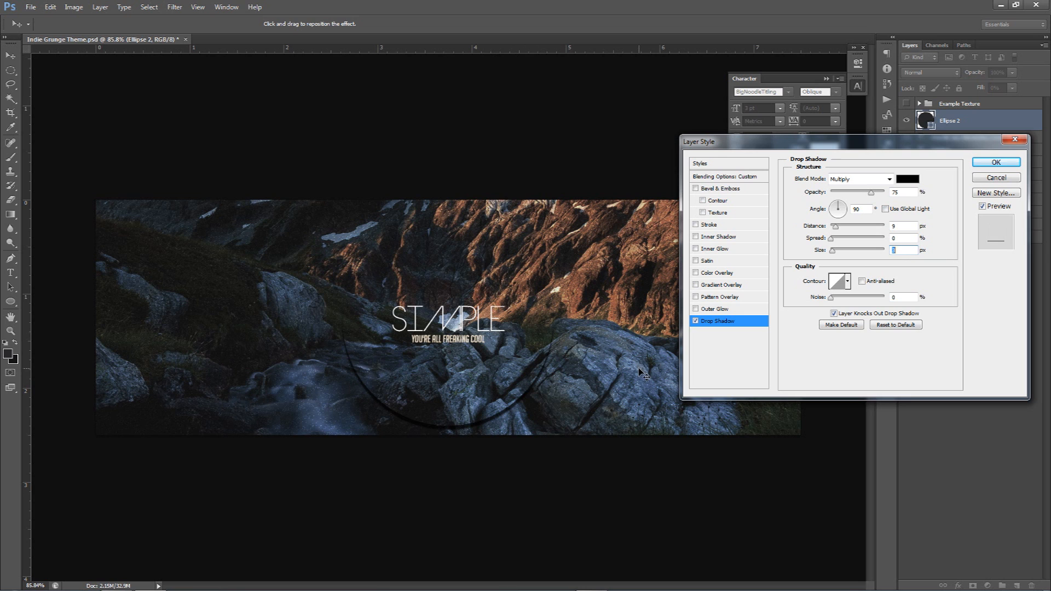
Try a slightly larger shadow distance, reduce it again and apply the circle's drop shadow.
left_click(911, 225)
key("Up")
key("Up")
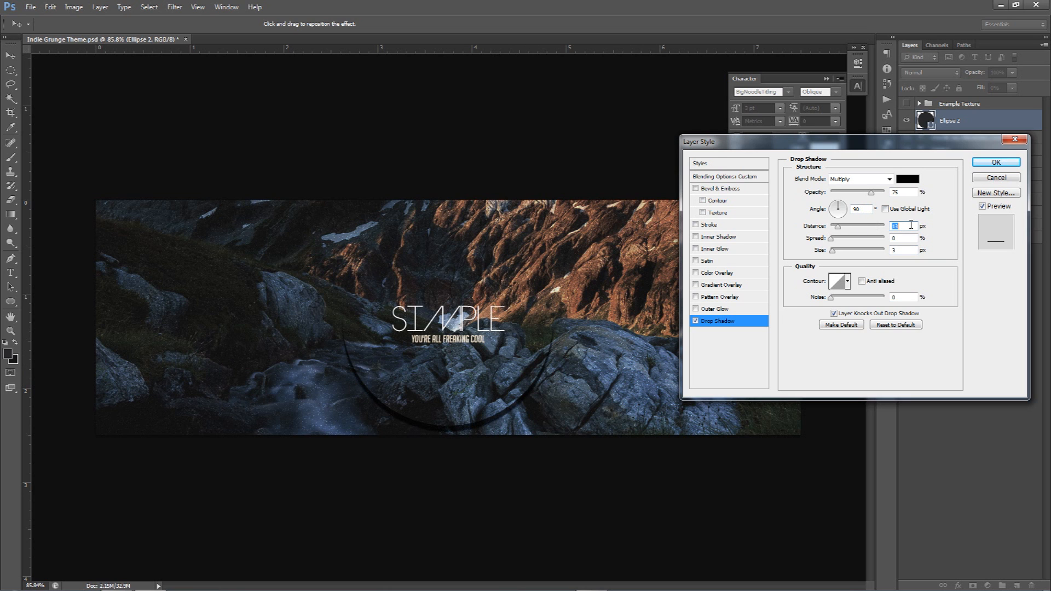
key("Down")
key("Down")
left_click(906, 249)
left_click(997, 162)
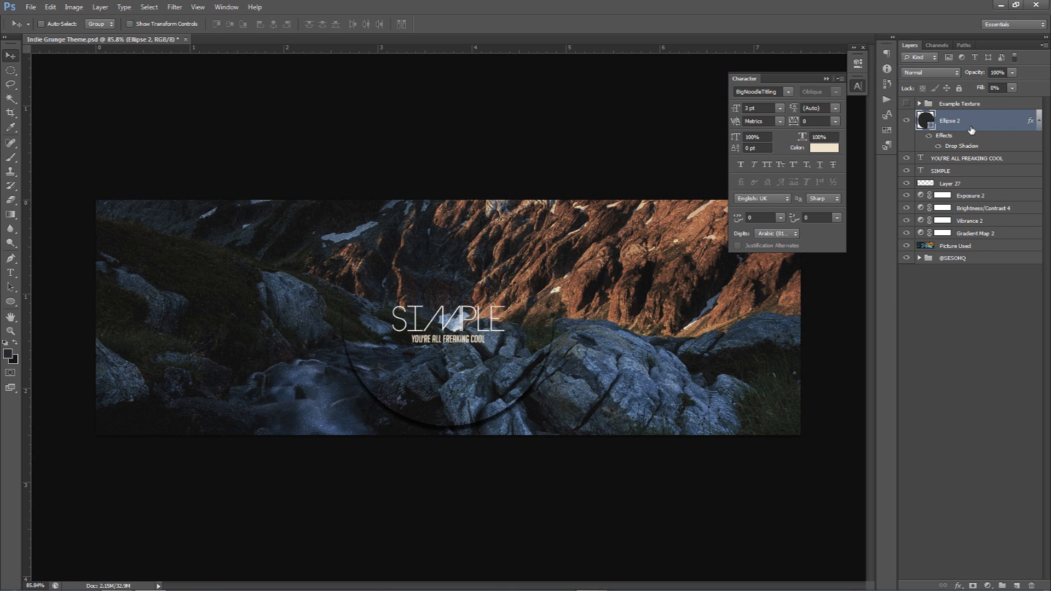
Duplicate the circle layer, raise the copy's fill to 100% and enlarge it to about 147% around its centre.
key("ctrl+j")
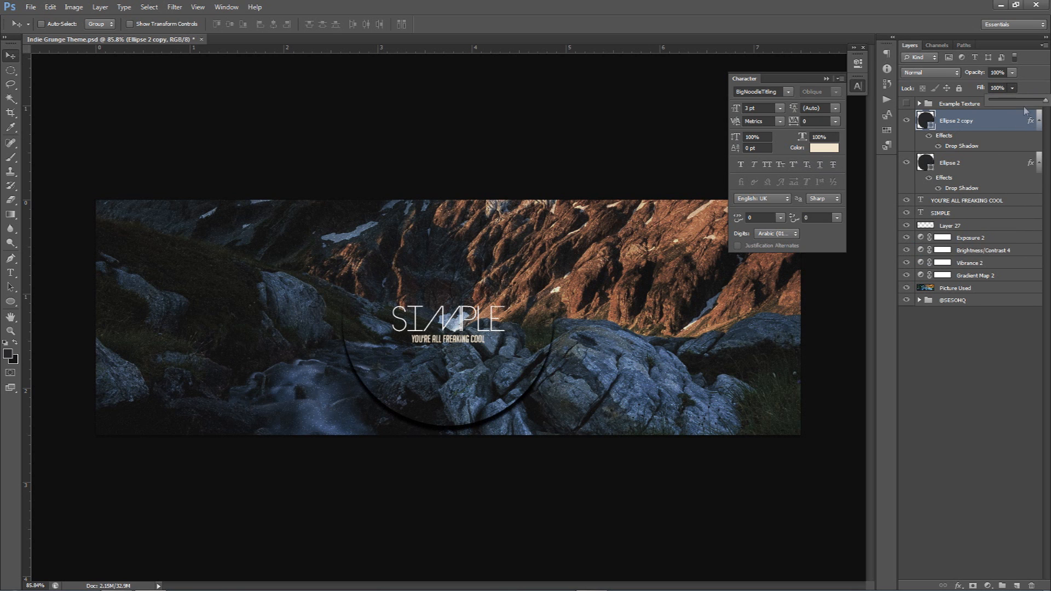
left_click_drag(1025, 110, 1029, 108)
key("ctrl+t")
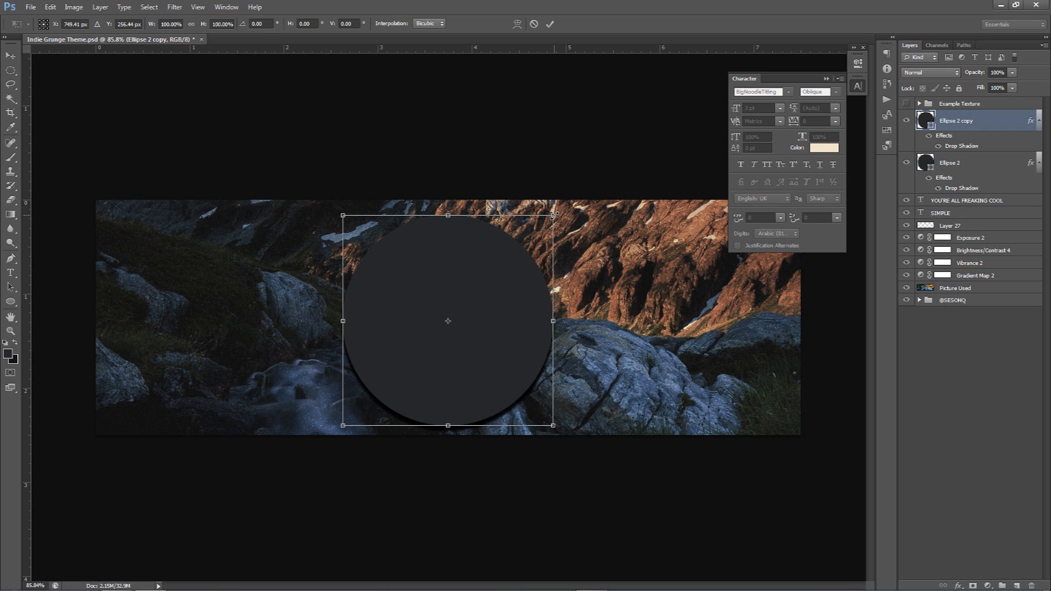
left_click_drag(554, 215, 619, 180)
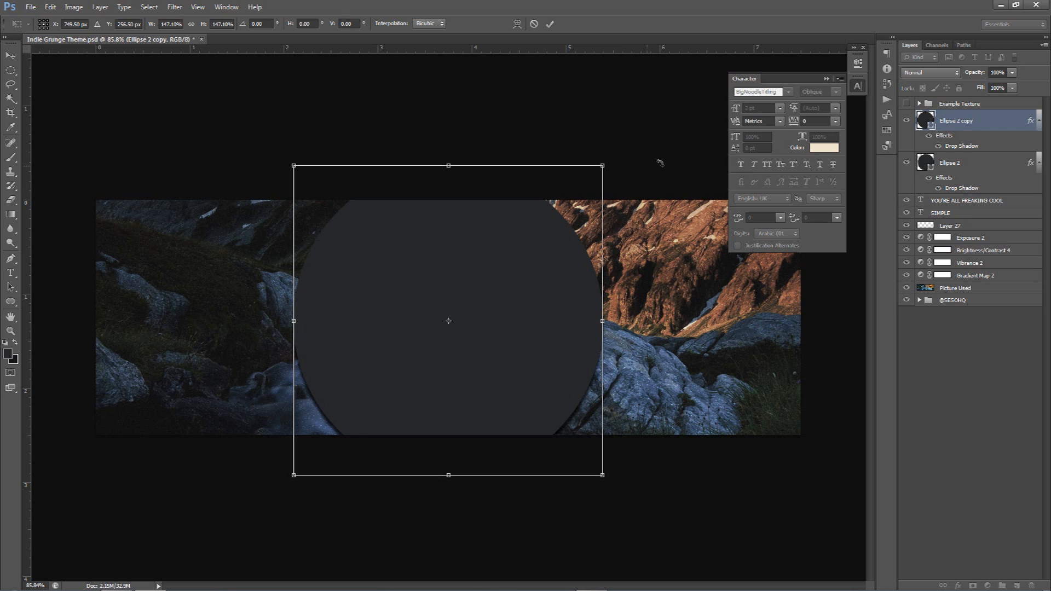
key("Return")
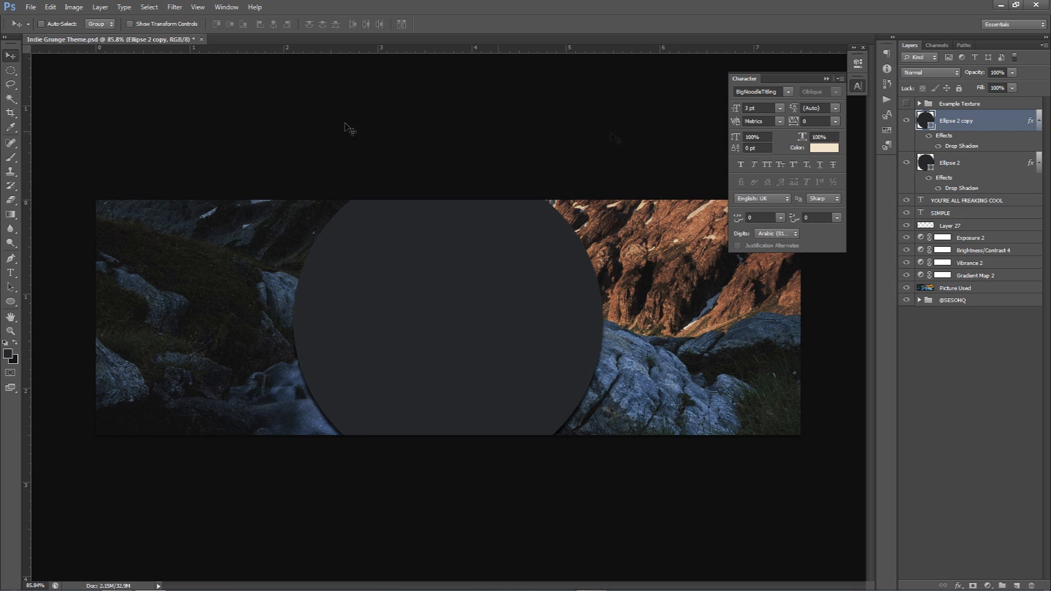
Remove the enlarged circle's shape fill and give it a white stroke.
left_click(12, 302)
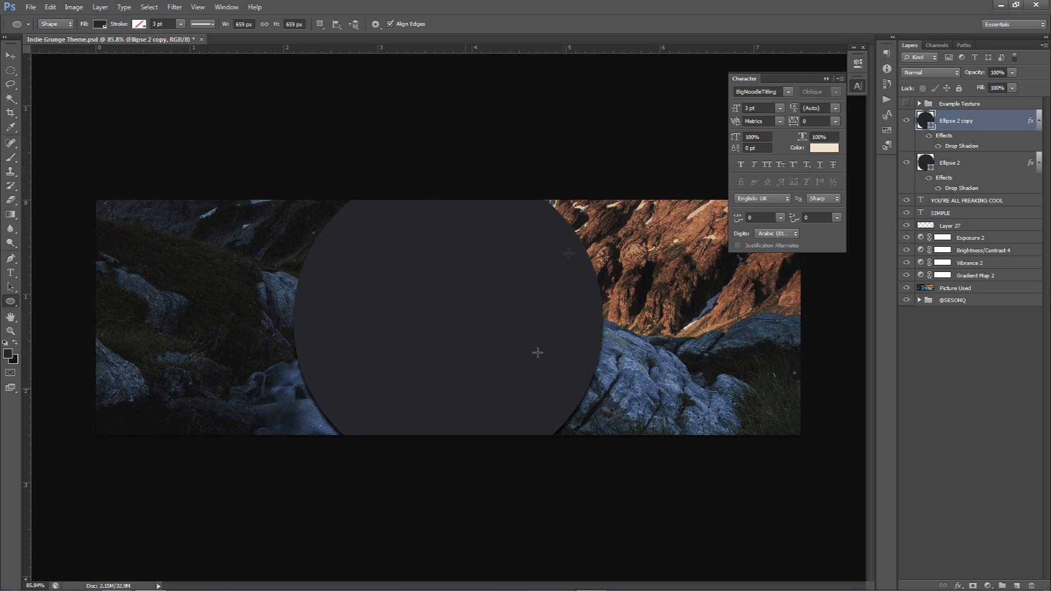
left_click(100, 25)
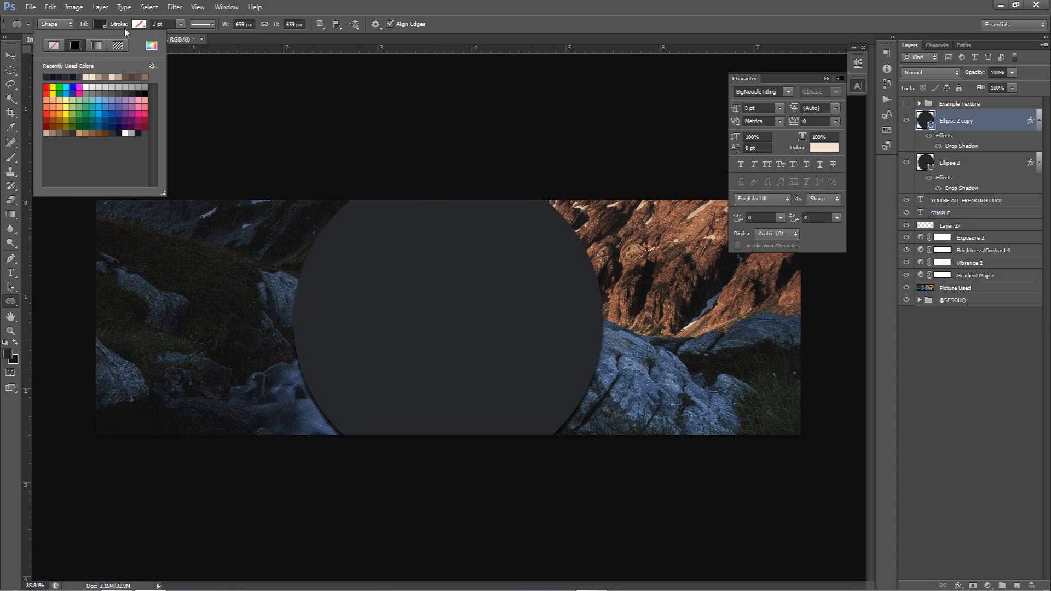
left_click(53, 45)
left_click(140, 25)
left_click(140, 25)
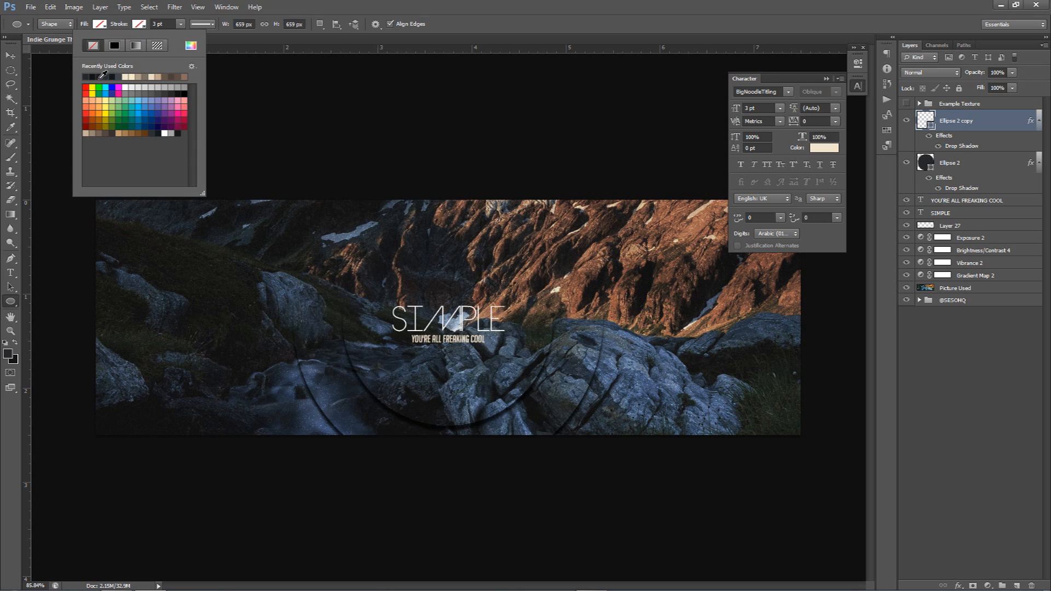
left_click(163, 133)
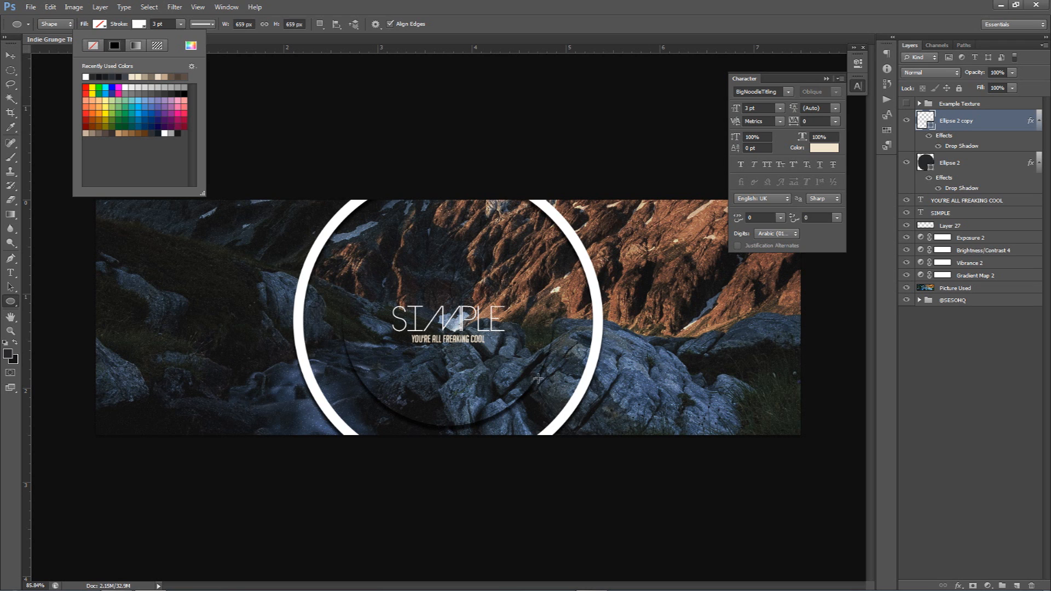
Scale the white ring down around its centre to about 629 px in diameter.
left_click(10, 55)
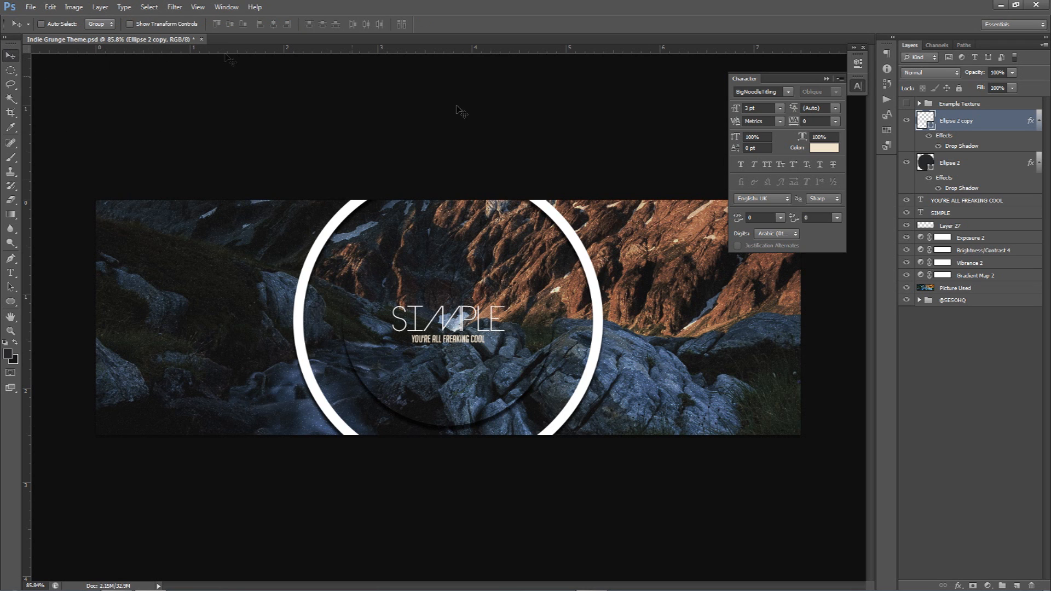
key("ctrl+t")
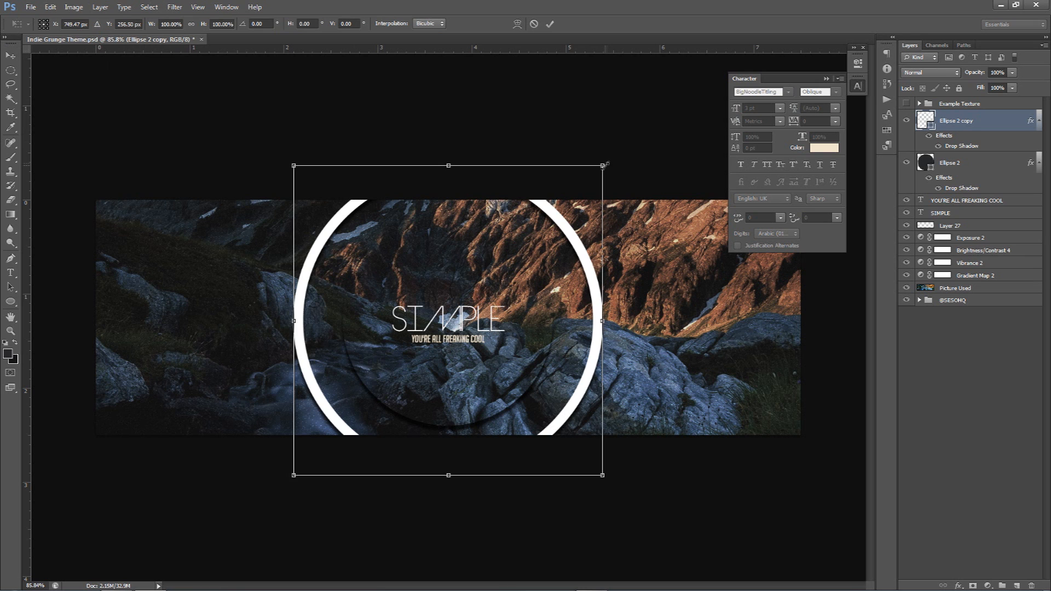
left_click_drag(605, 164, 597, 171)
key("Return")
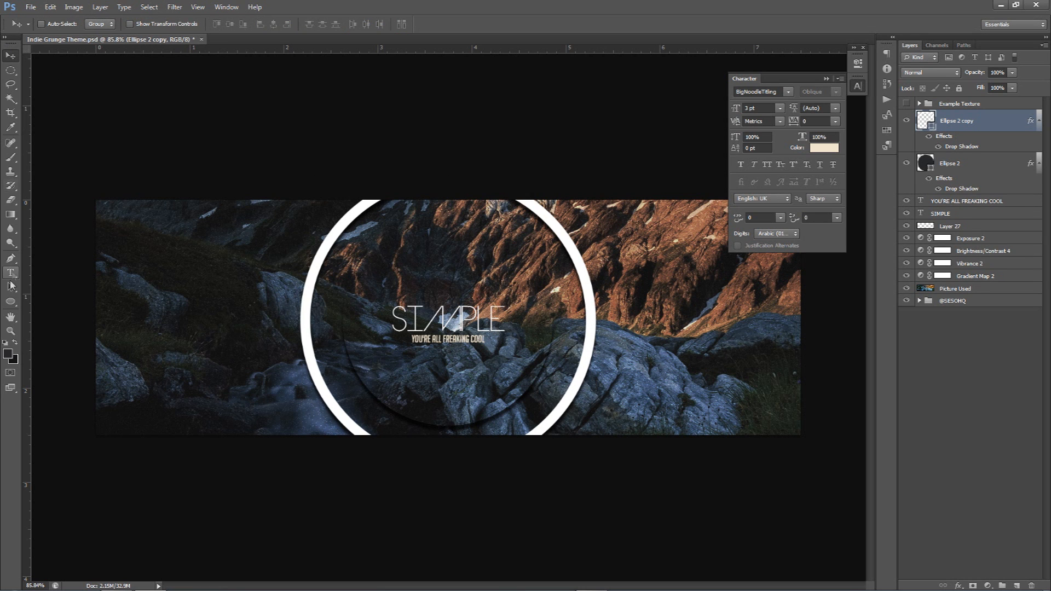
Set the ring's stroke width to 6 pt and hide its drop shadow effect.
left_click(11, 301)
left_click(161, 24)
type("6")
key("Return")
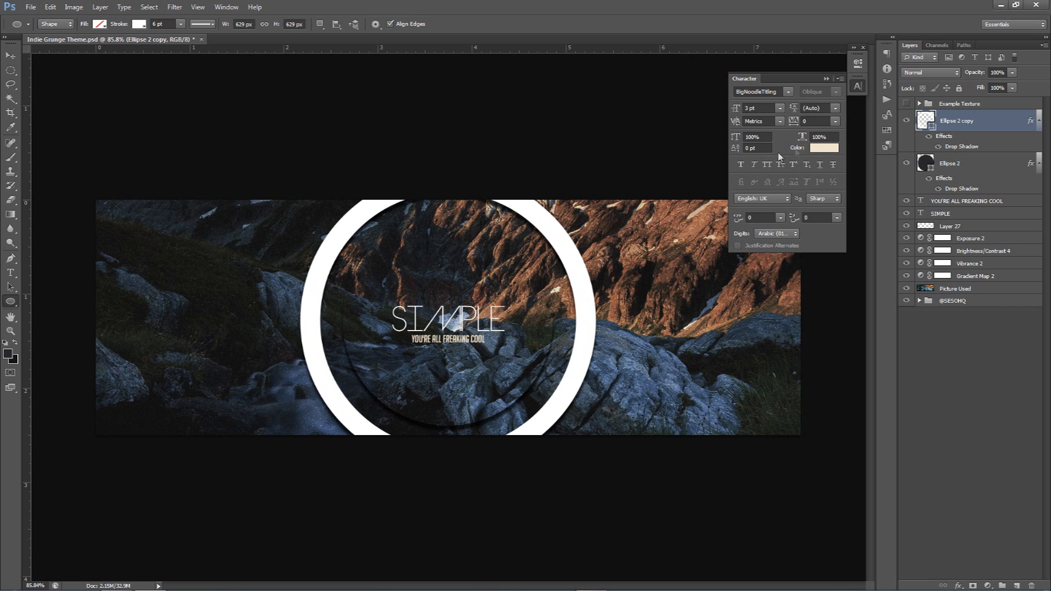
left_click(939, 147)
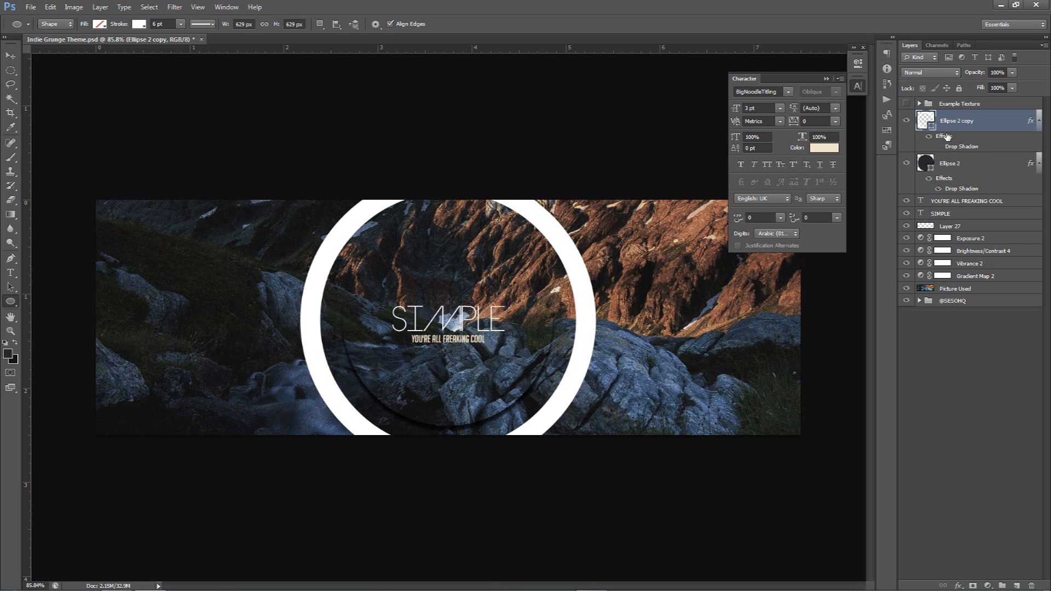
Change the blend mode of the ring layer Ellipse 2 copy to Hue.
left_click(965, 162)
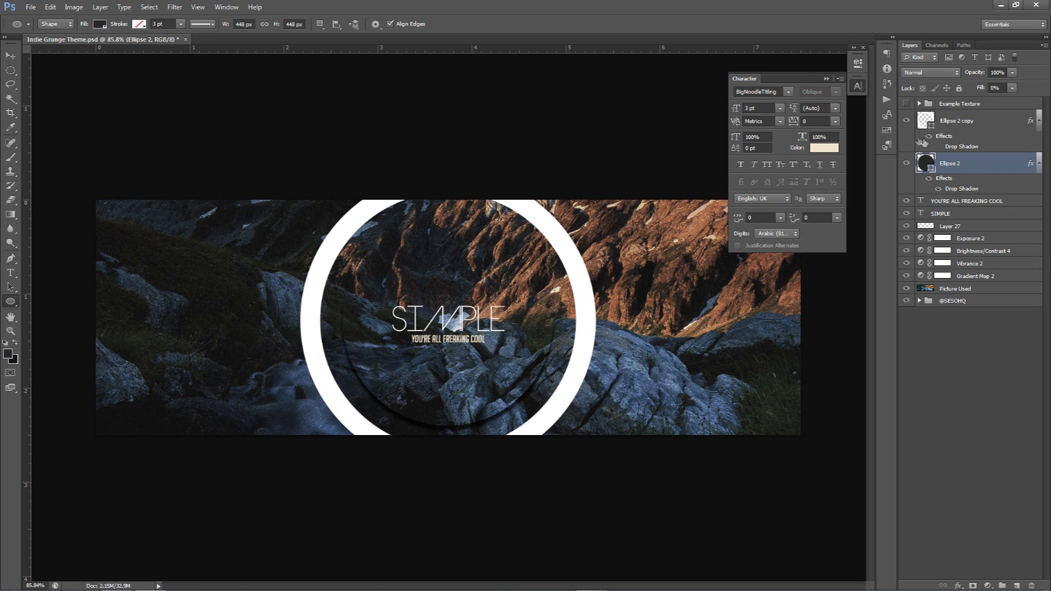
left_click(967, 120)
left_click(931, 73)
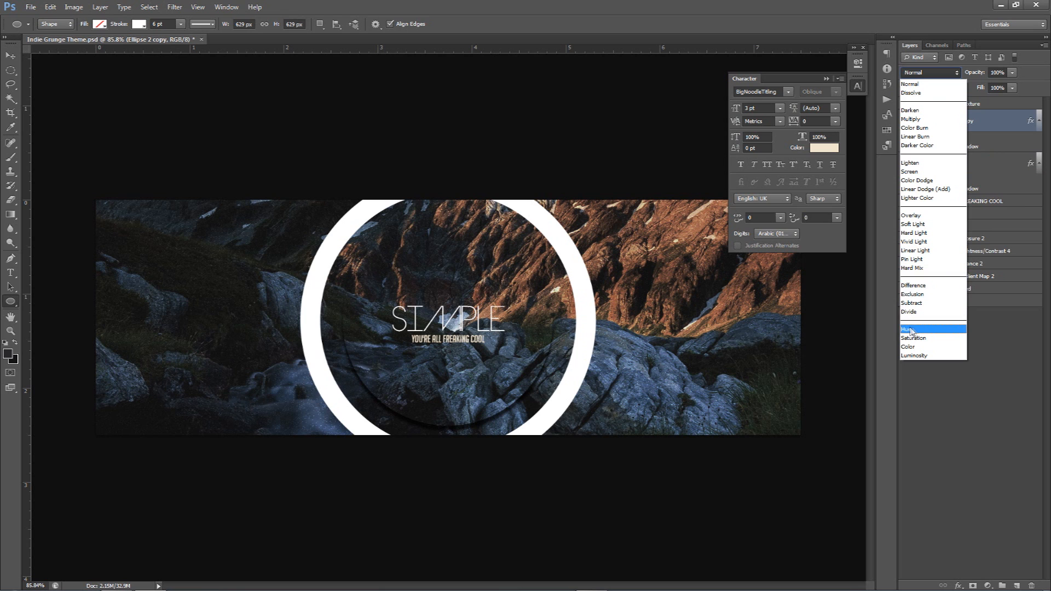
left_click(927, 329)
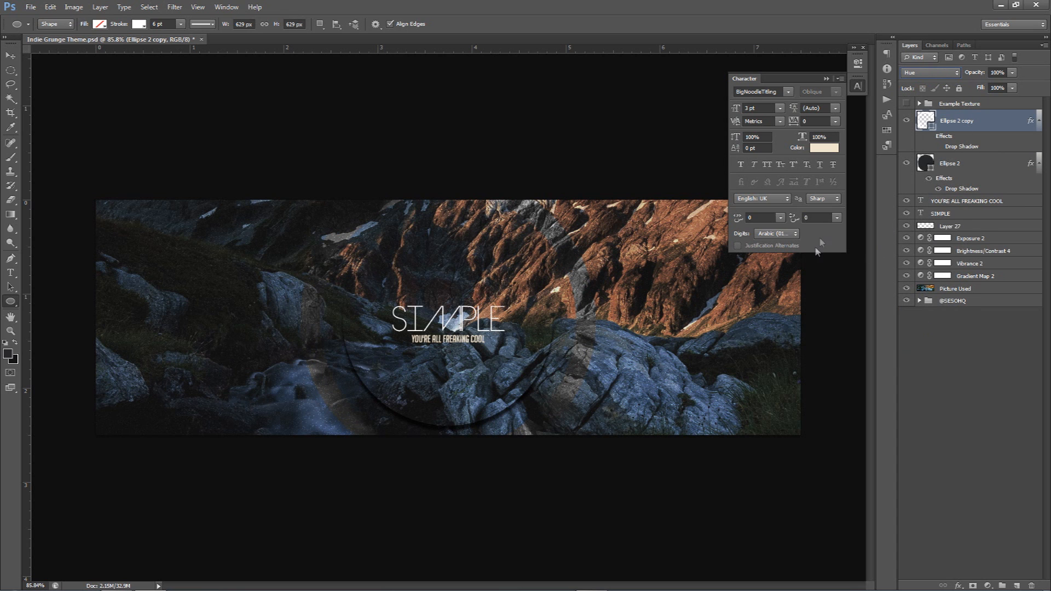
Duplicate the Hue ring layer and set the duplicate's blend mode to Normal.
key("ctrl+j")
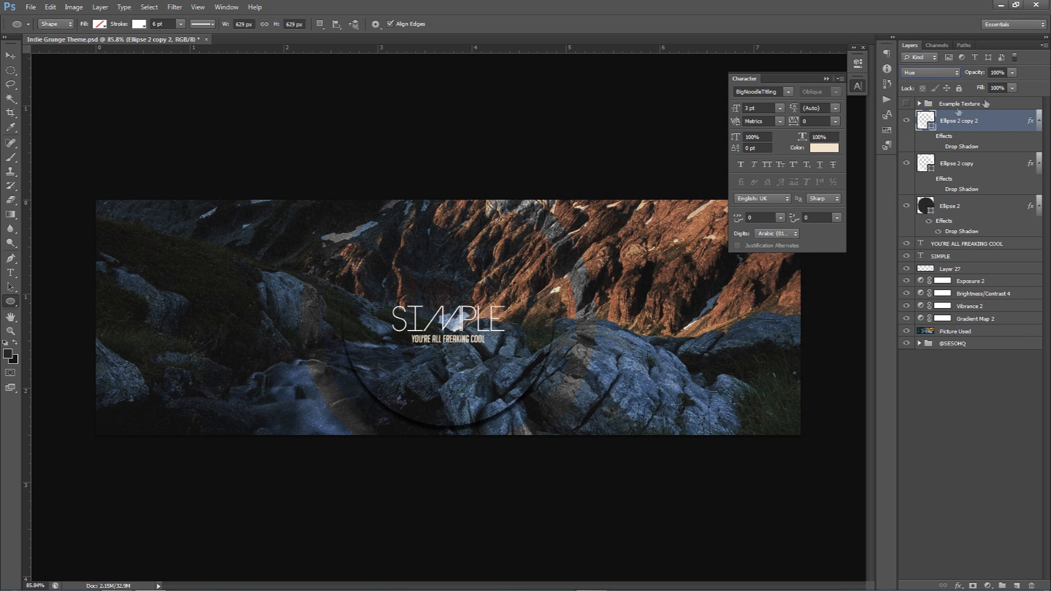
left_click(931, 72)
left_click(926, 75)
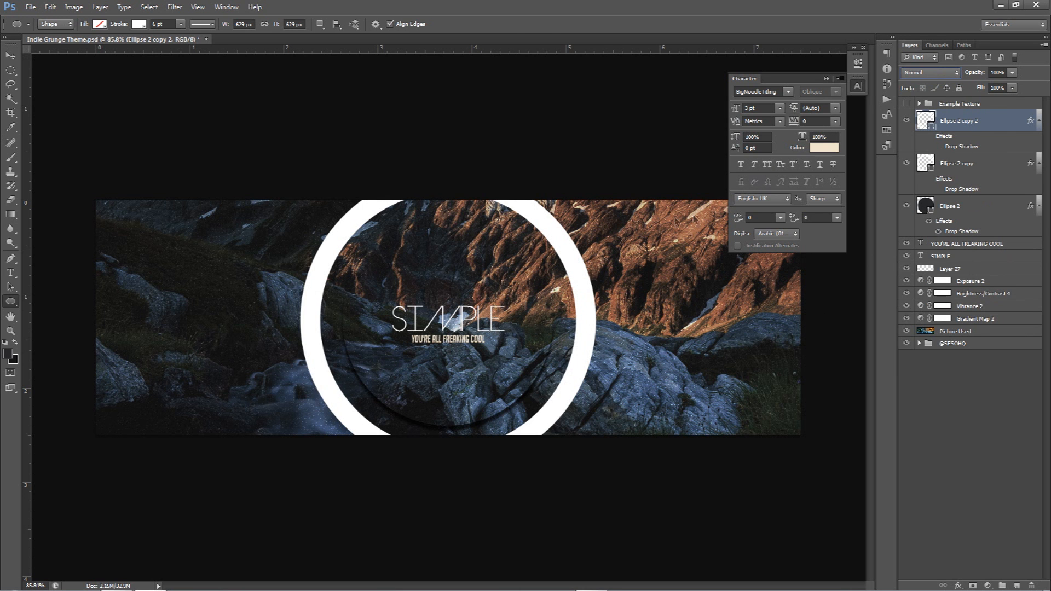
Scale the duplicated ring up around its centre to about 1095 px in diameter.
key("ctrl+t")
left_click_drag(593, 174, 746, 104)
key("Return")
Set the enlarged ring's stroke width to 30 pt.
left_click(163, 23)
type("30")
key("Return")
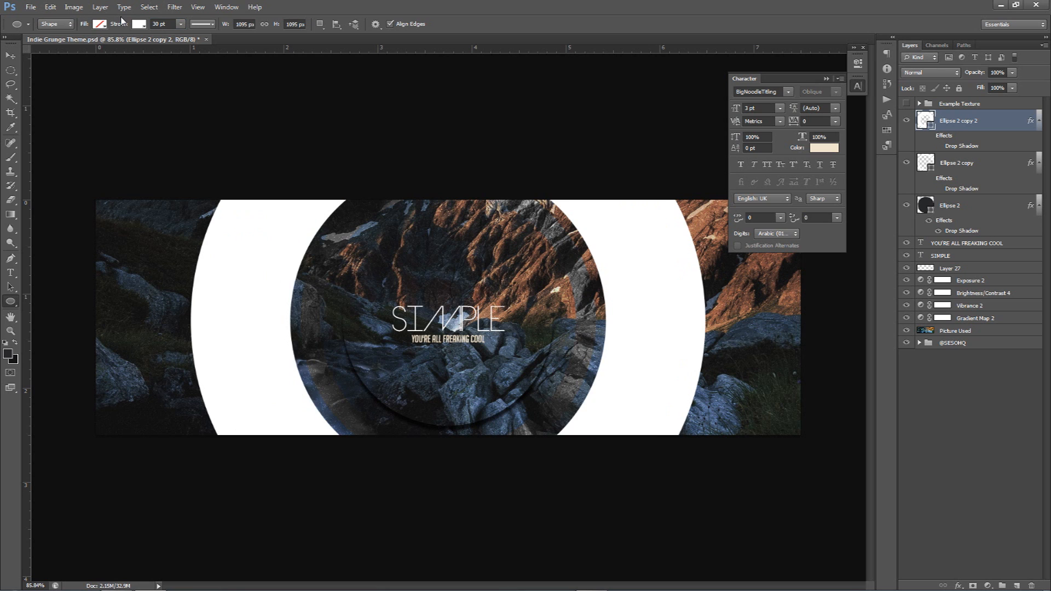
Set the enlarged ring's stroke width to 15 pt.
left_click(167, 24)
type("15")
left_click(10, 57)
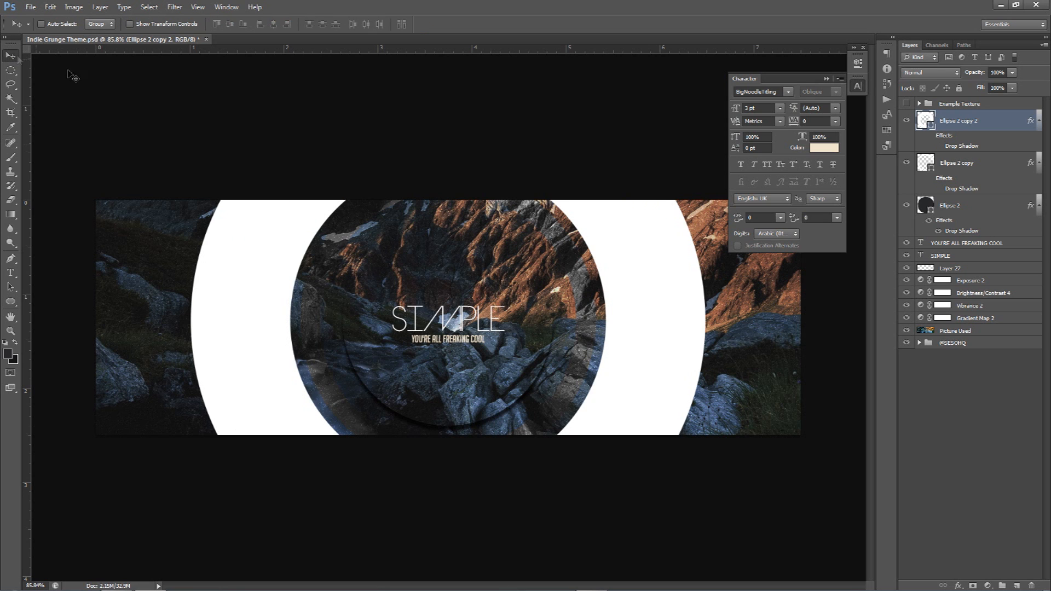
left_click(10, 301)
left_click(129, 27)
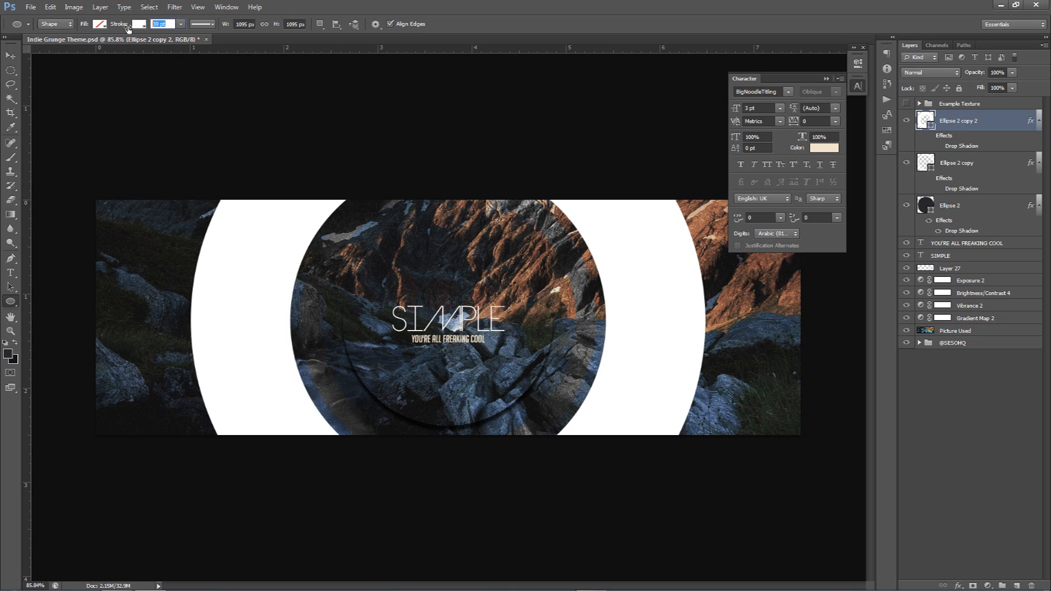
type("15")
key("Return")
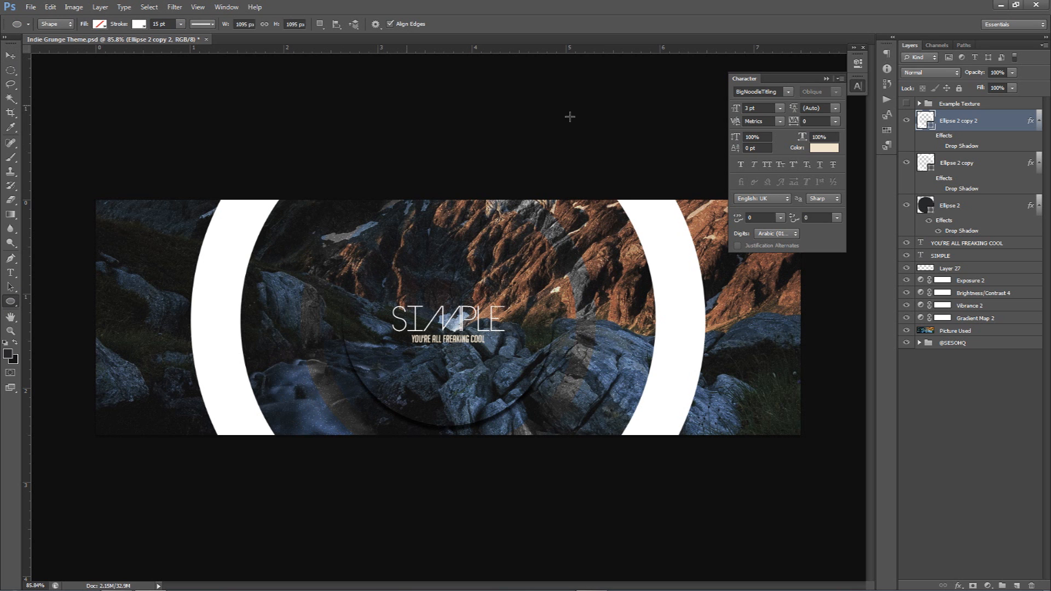
Change the blend mode of the ring layer Ellipse 2 copy 2 to Hue.
left_click(924, 73)
left_click(928, 329)
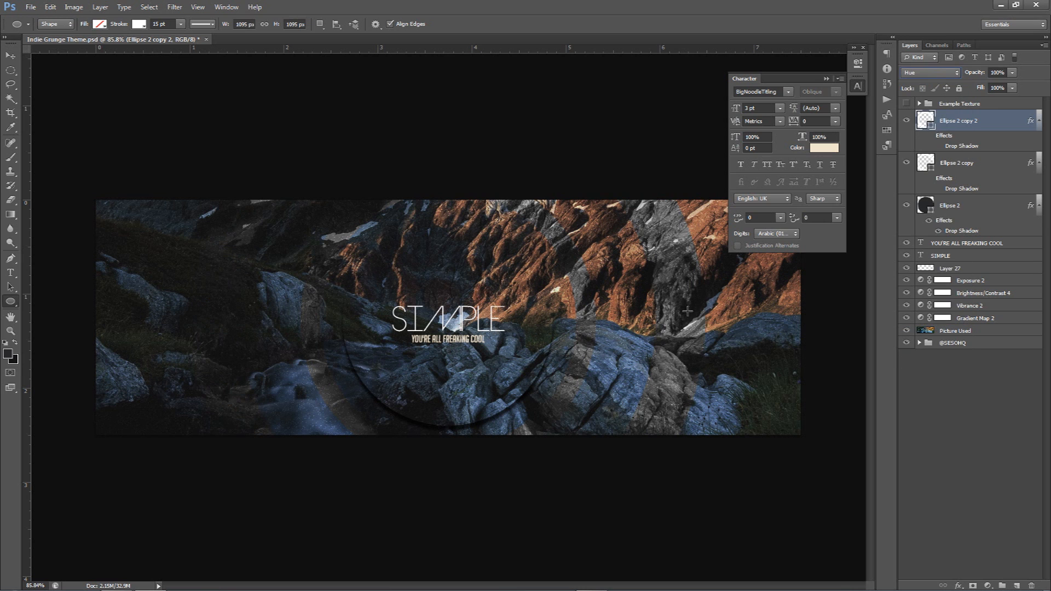
left_click(688, 311)
left_click(493, 223)
key("v")
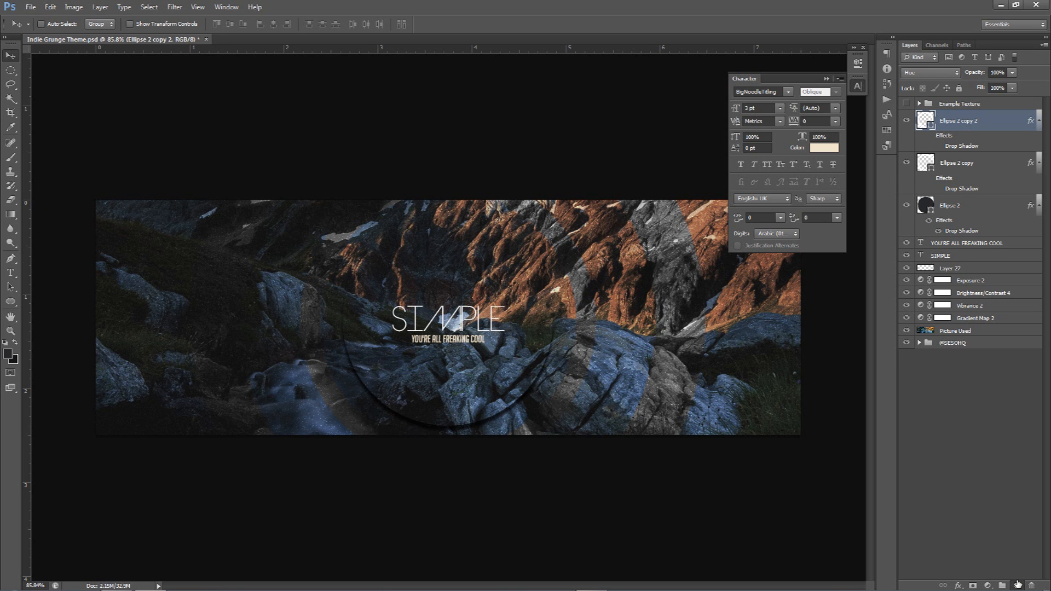
Add a new layer above the rings and set the Brush's foreground colour to white.
left_click(1017, 584)
key("b")
left_click(11, 354)
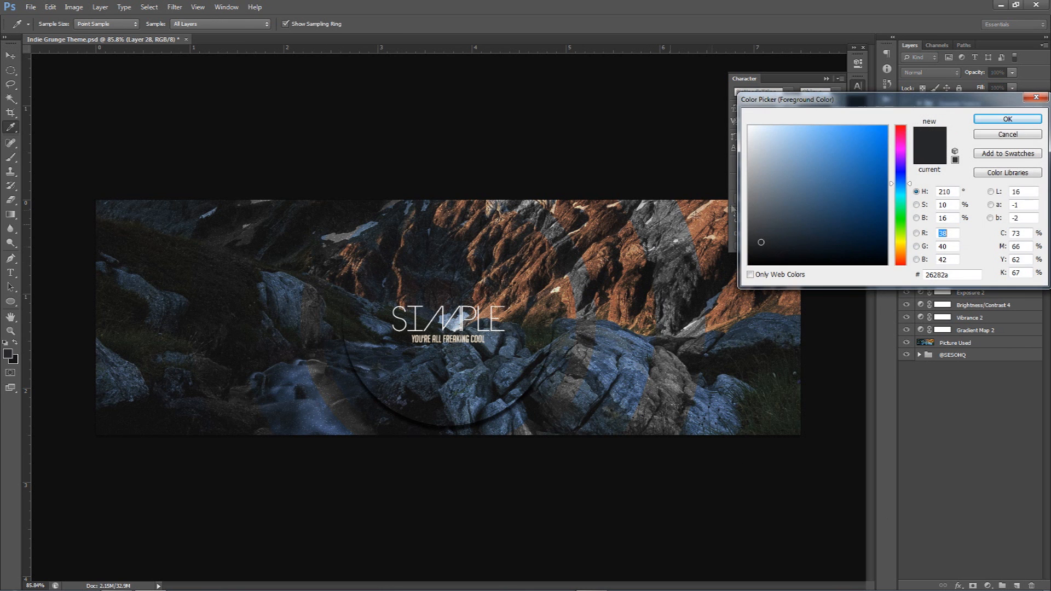
left_click_drag(831, 102, 428, 216)
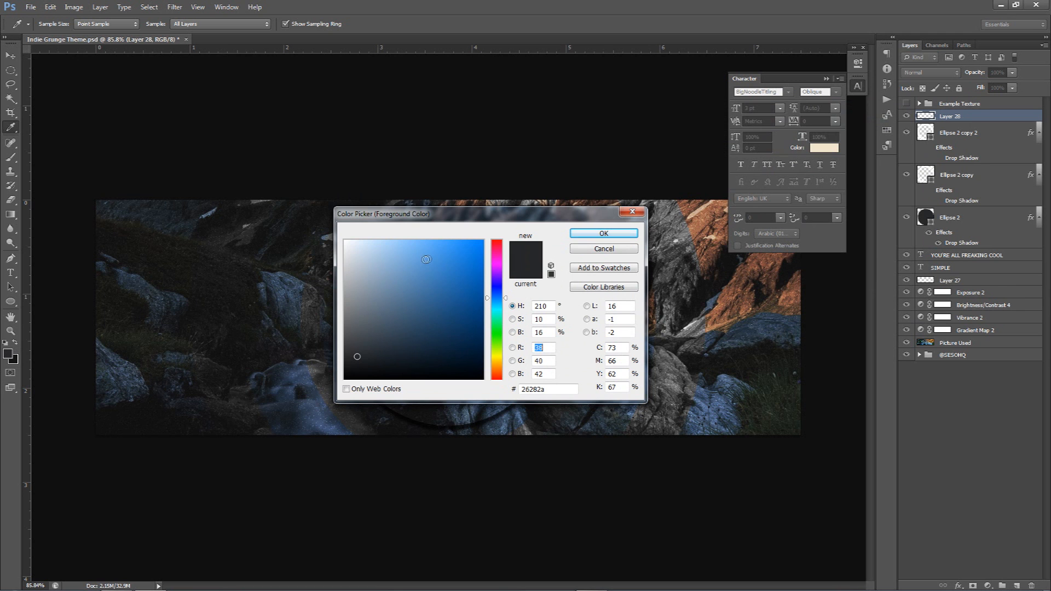
left_click_drag(430, 267, 258, 178)
left_click(604, 234)
key("b")
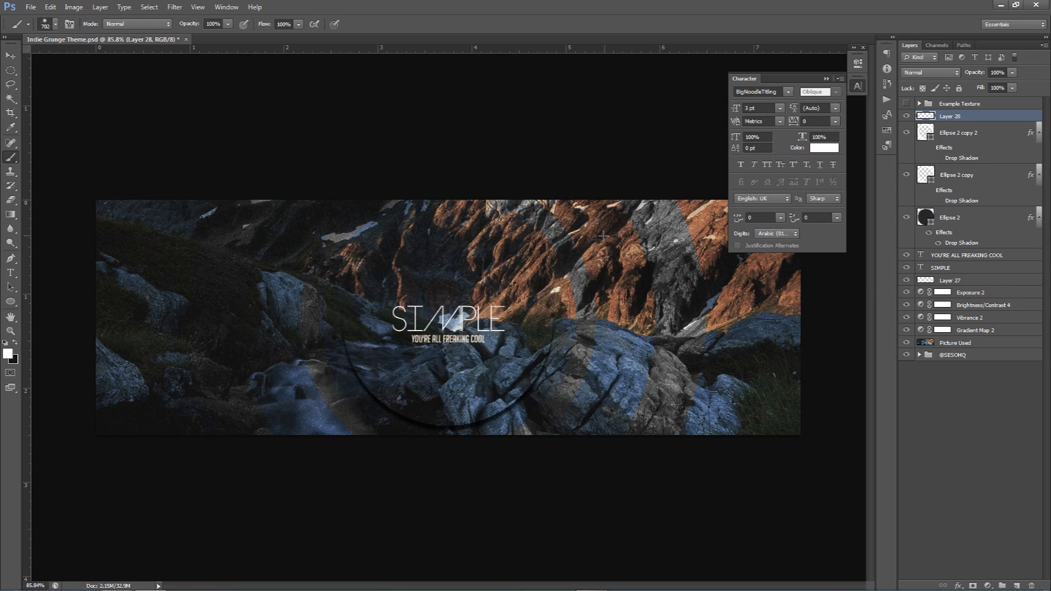
Enlarge the soft round brush and stamp it above the canvas so a white glow falls over the banner's upper middle edge.
right_click(539, 251)
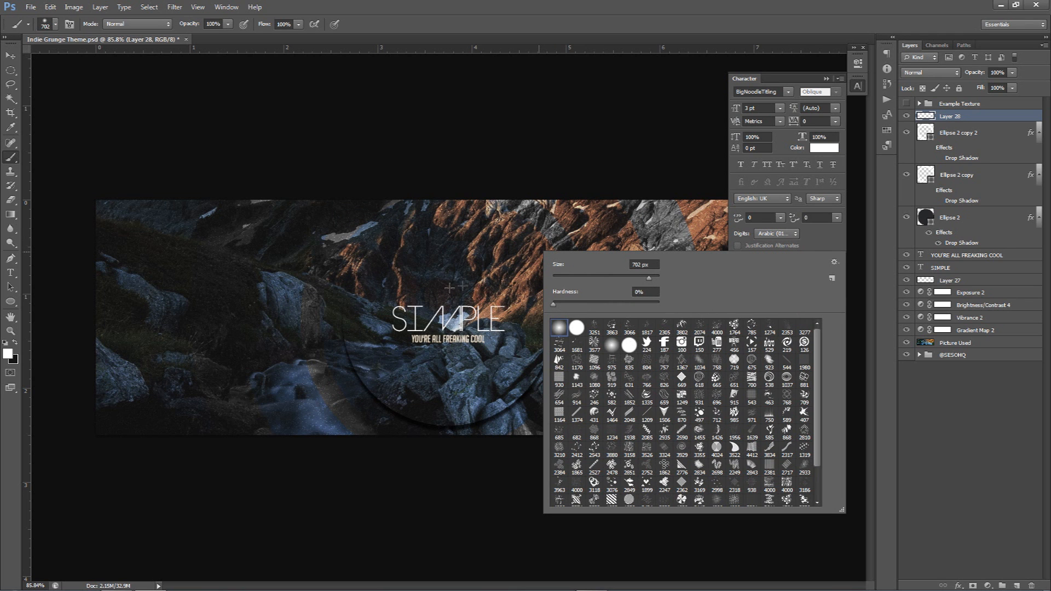
mouse_move(444, 284)
left_mouse_down()
mouse_move(507, 291)
mouse_move(458, 277)
mouse_move(471, 277)
left_mouse_up()
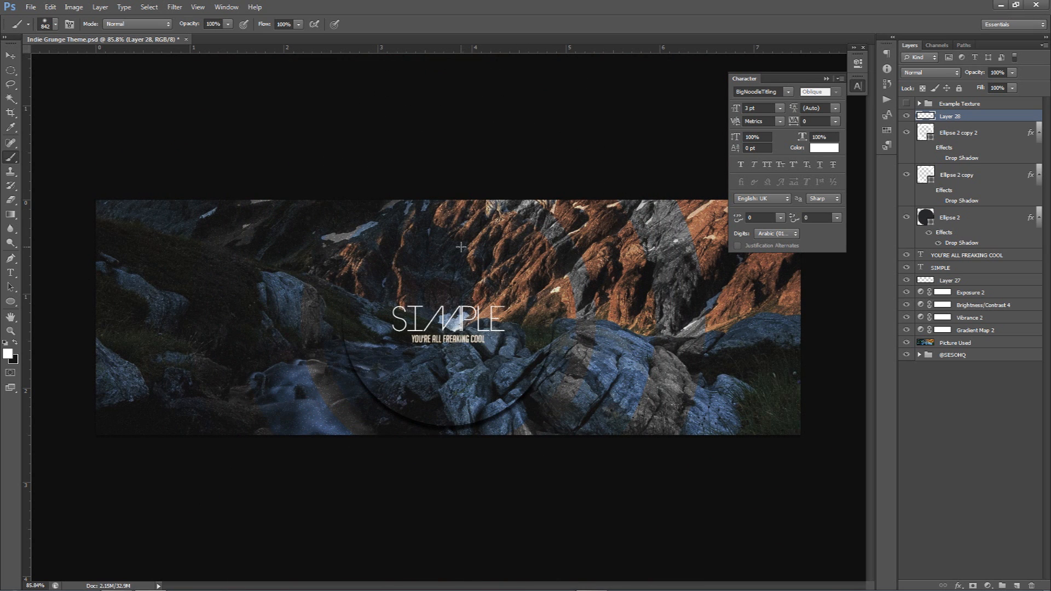
left_click_drag(464, 249, 465, 102)
left_click(465, 102)
key("ctrl+z")
left_click(452, 96)
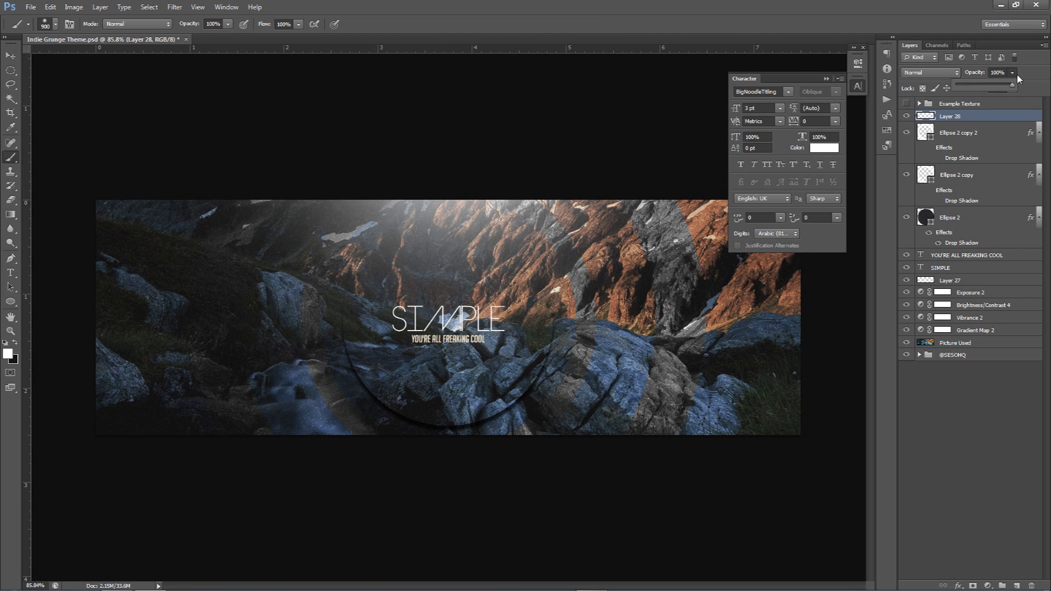
Lower the opacity of the white glow layer to about 30%.
left_click(997, 73)
type("30")
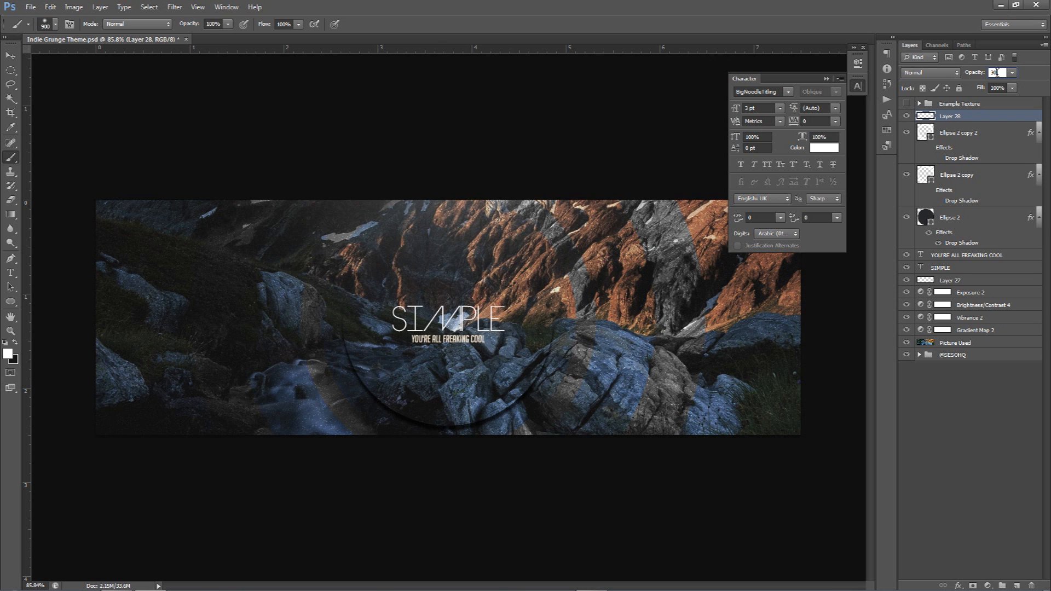
mouse_move(1014, 75)
left_mouse_down()
mouse_move(1040, 86)
mouse_move(1009, 86)
left_mouse_up()
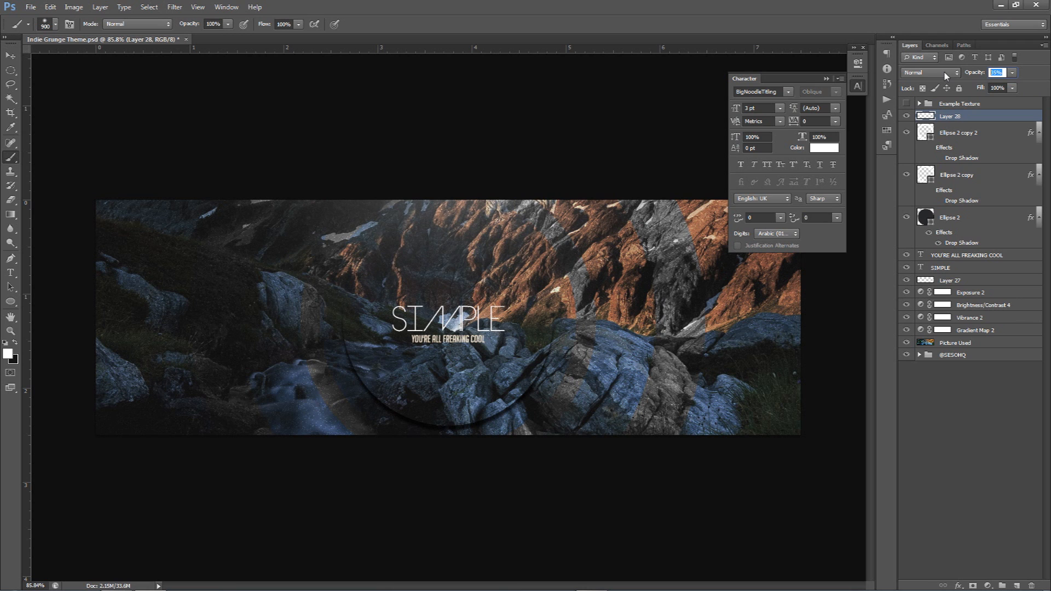
Add a Brightness/Contrast adjustment layer above the glow with brightness -10 and contrast 24.
left_click(989, 585)
left_click(978, 387)
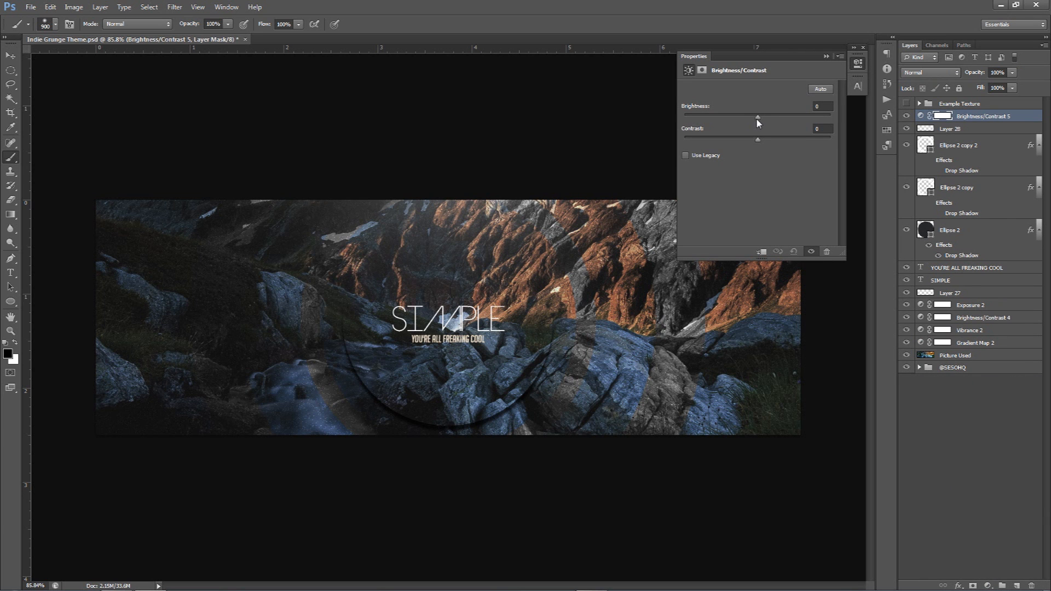
left_click_drag(761, 139, 764, 140)
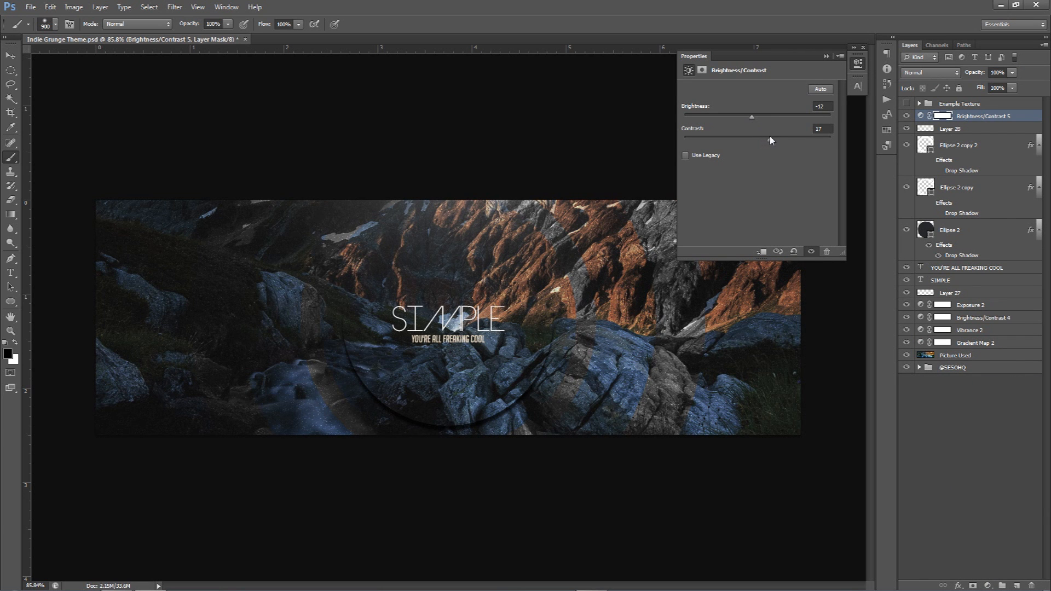
left_click_drag(781, 141, 755, 117)
left_click_drag(750, 118, 754, 116)
Set the opacity of the Brightness/Contrast 5 layer to 30%.
left_click(907, 117)
left_click(1006, 73)
type("30")
left_click(8, 53)
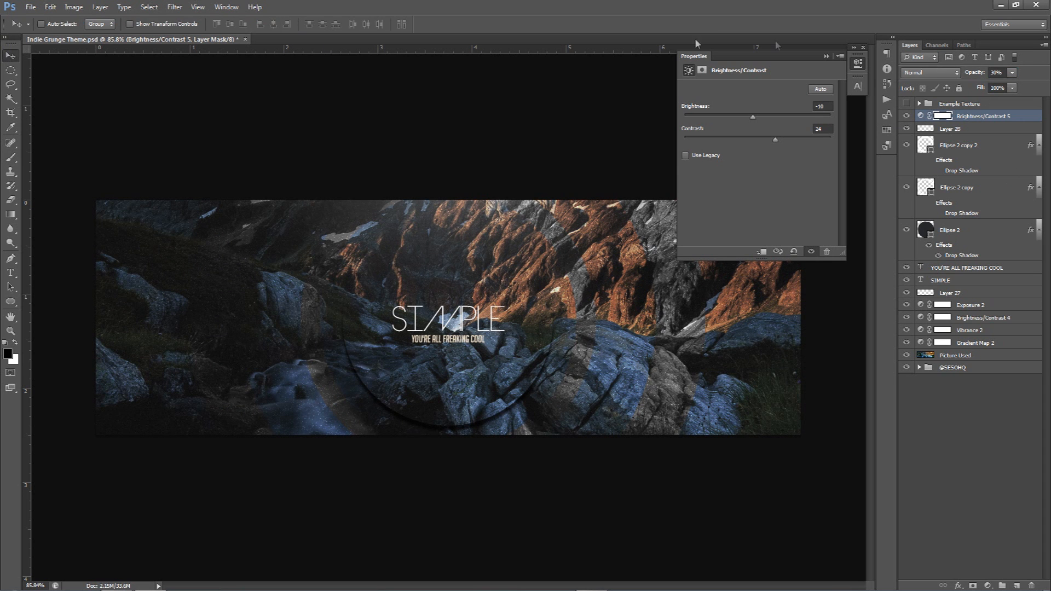
left_click(855, 64)
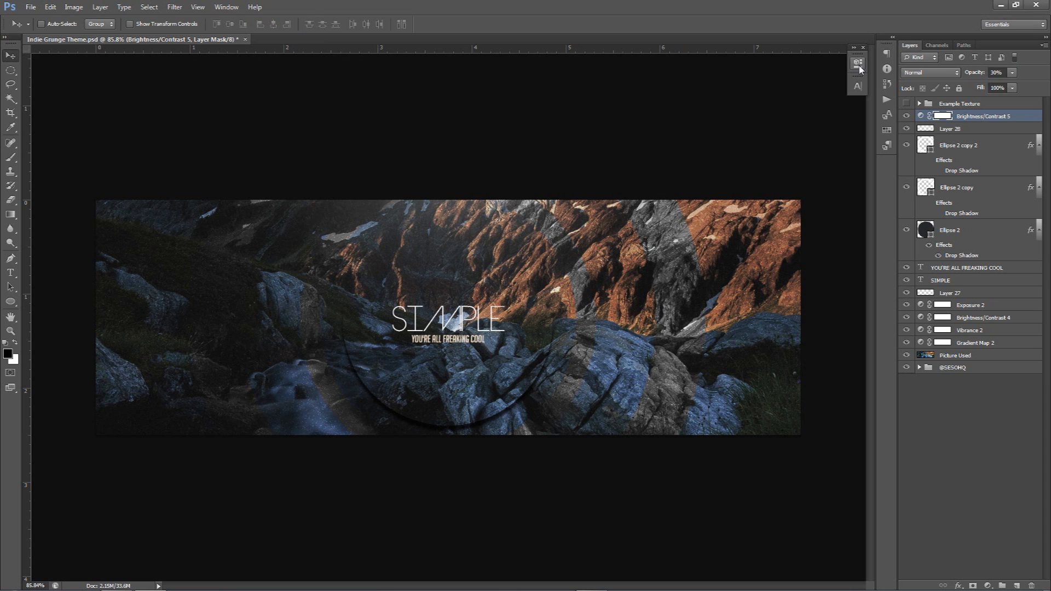
Add a Curves adjustment layer above Brightness/Contrast 5 and choose its Blue channel.
left_click(958, 104)
left_click(974, 116)
left_click(987, 586)
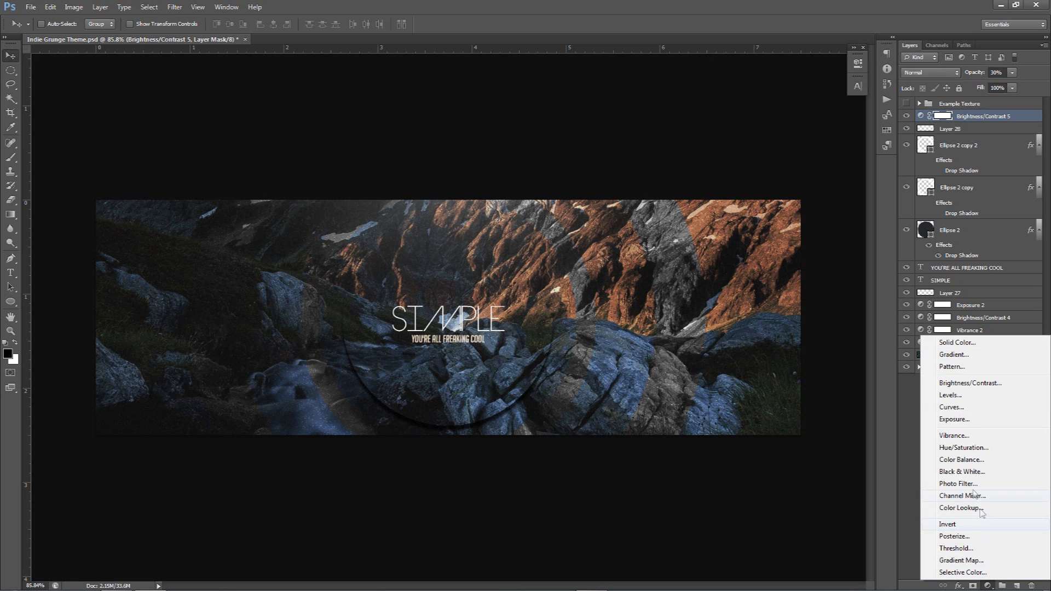
left_click(967, 408)
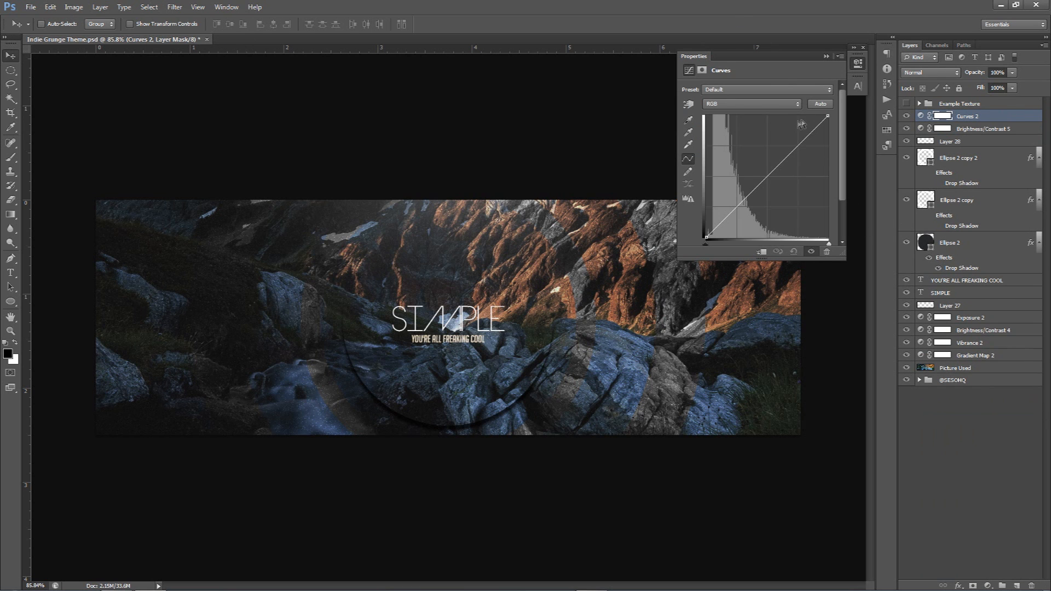
left_click(734, 104)
left_click(721, 142)
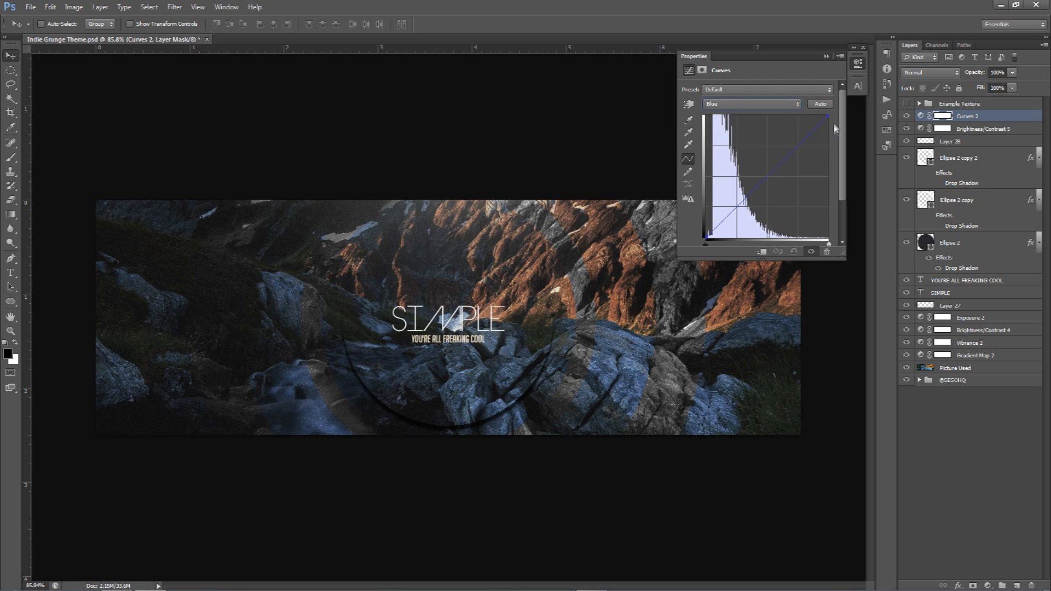
Raise the blue curve's shadow endpoint and lower its highlight endpoint, with the Curves layer's opacity set to 40%.
left_click_drag(829, 115, 827, 176)
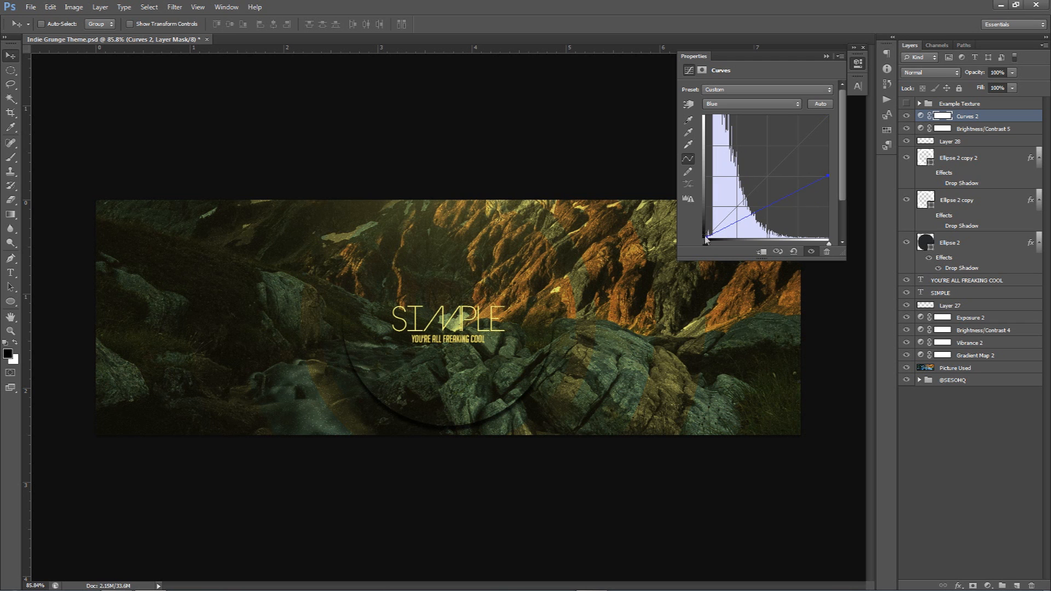
mouse_move(705, 234)
left_mouse_down()
mouse_move(704, 202)
mouse_move(703, 222)
left_mouse_up()
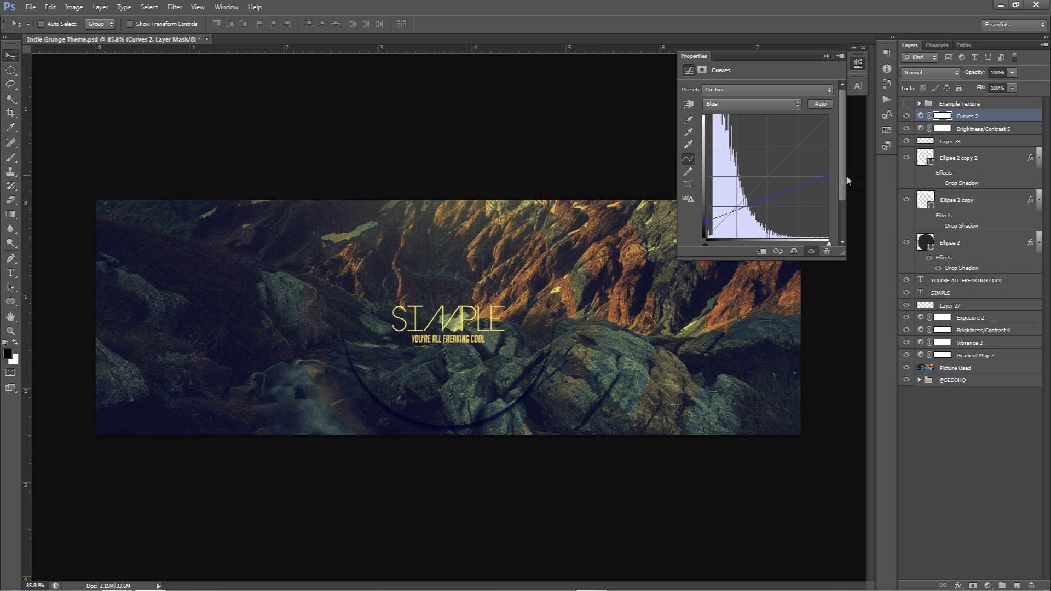
left_click_drag(829, 175, 831, 153)
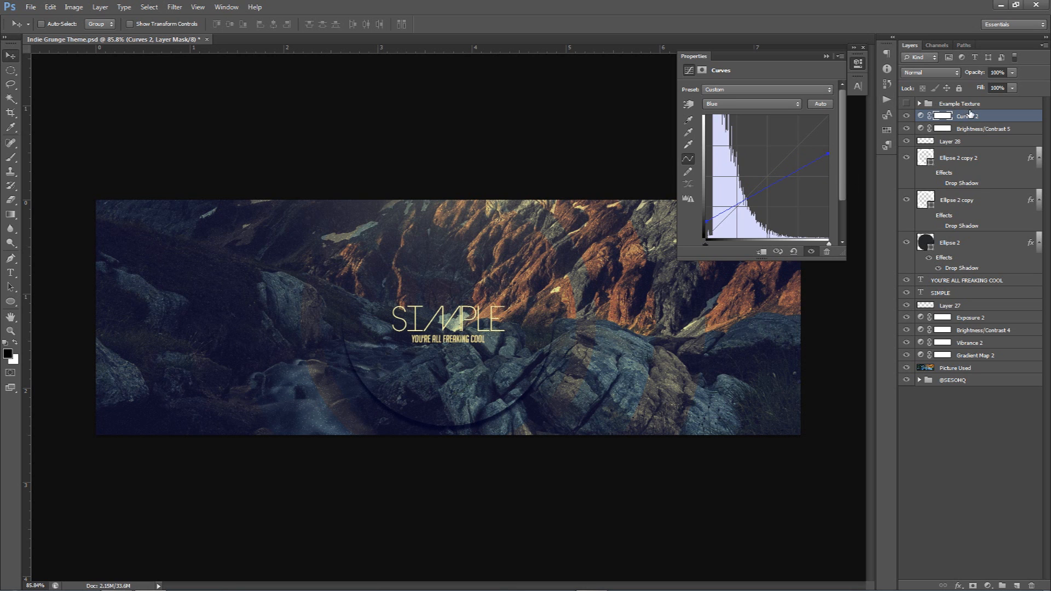
left_click(1013, 72)
left_click(1004, 72)
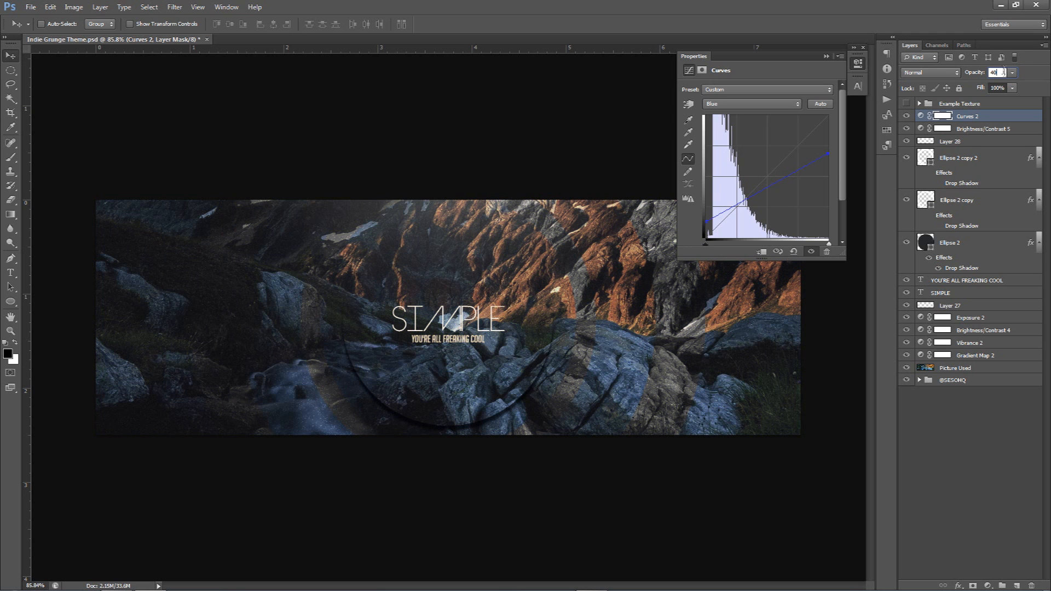
Compare the banner with and without the Curves 2 adjustment.
left_click(907, 116)
left_click(906, 116)
left_click(907, 116)
left_click(908, 118)
left_click(908, 118)
left_click(908, 118)
left_click(908, 118)
left_click(908, 117)
left_click(908, 118)
left_click(908, 118)
left_click(858, 63)
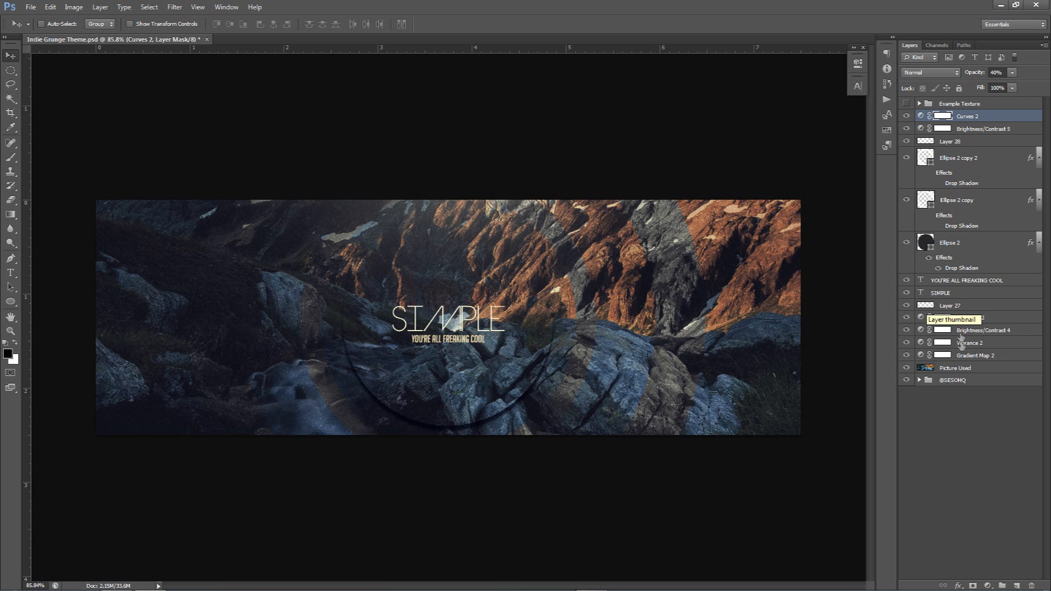
Try green, blue and pink hues for the red colour stop of the Gradient Map 2 layer.
left_click(920, 357)
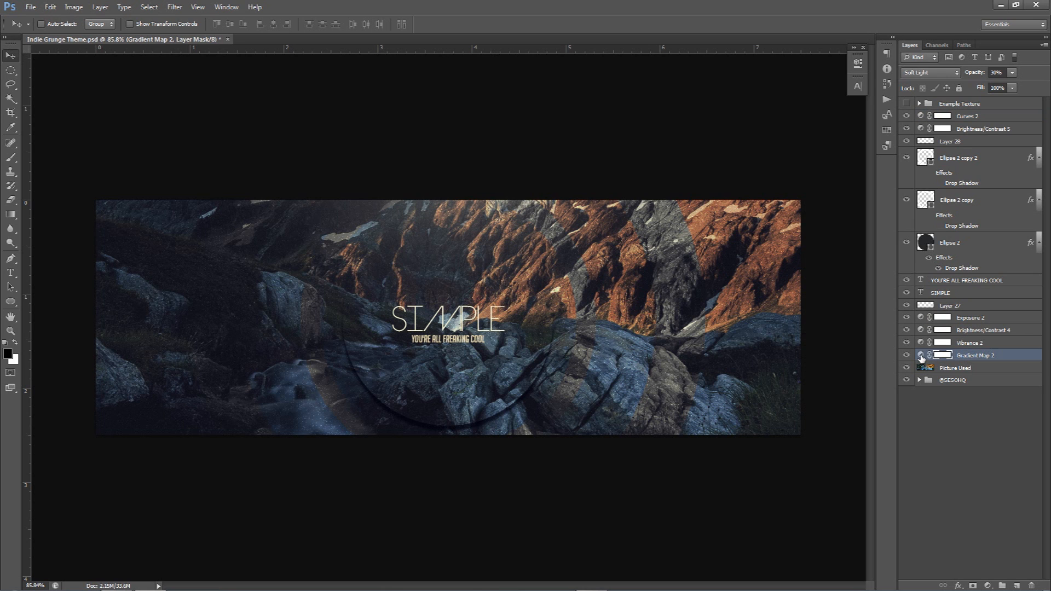
double_click(921, 357)
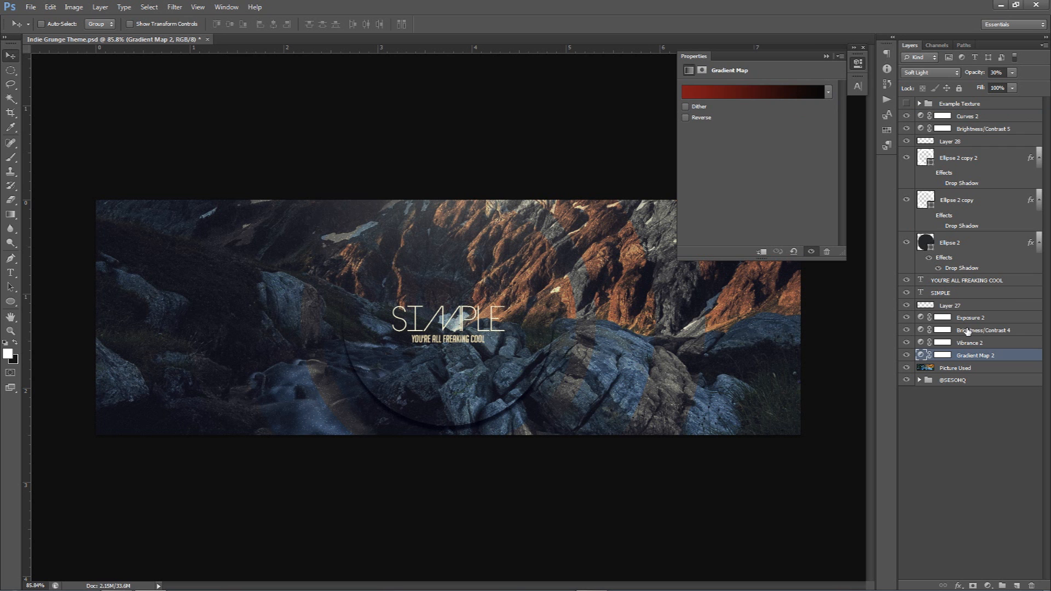
left_click(700, 96)
double_click(667, 302)
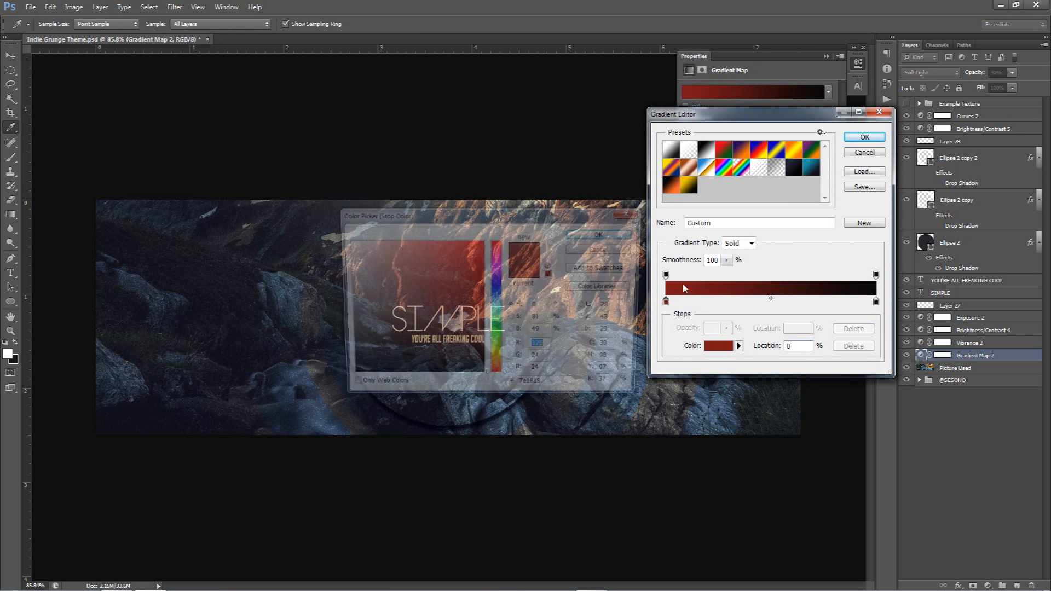
left_click_drag(587, 217, 875, 187)
left_click_drag(788, 247, 787, 299)
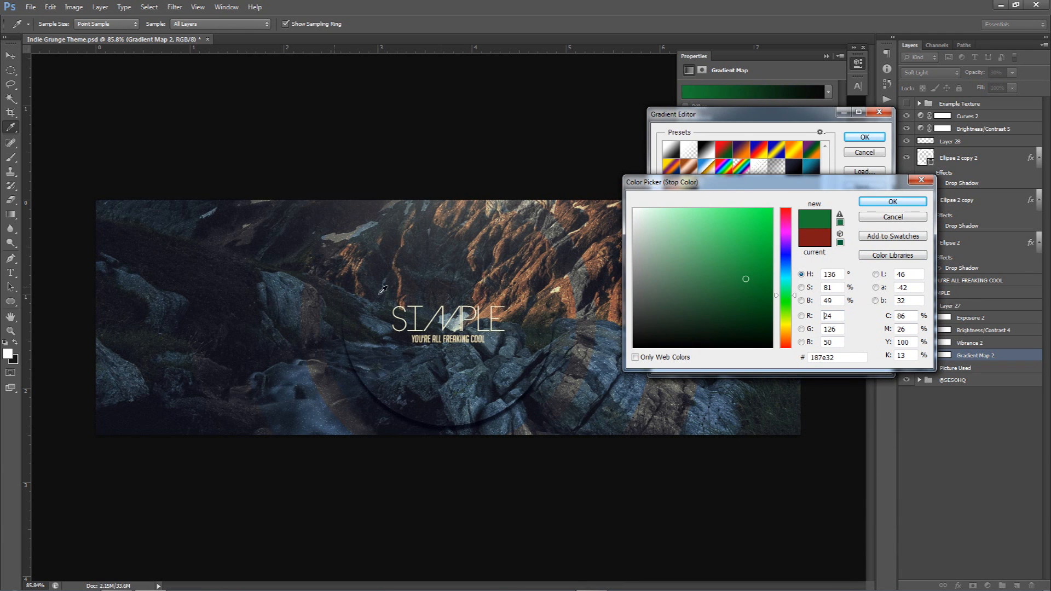
left_click_drag(787, 334, 783, 259)
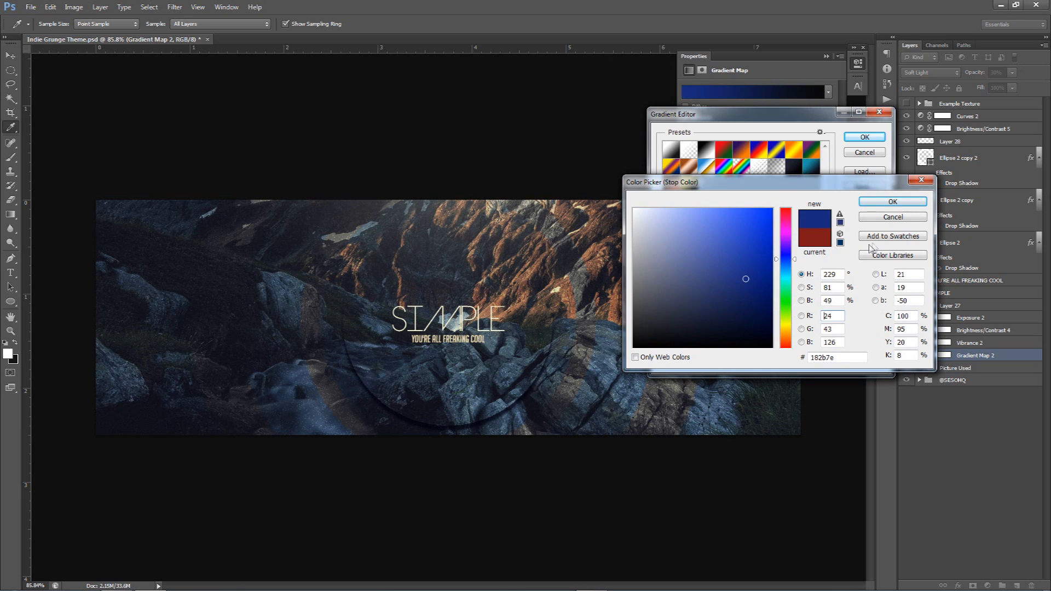
left_click_drag(787, 223, 787, 292)
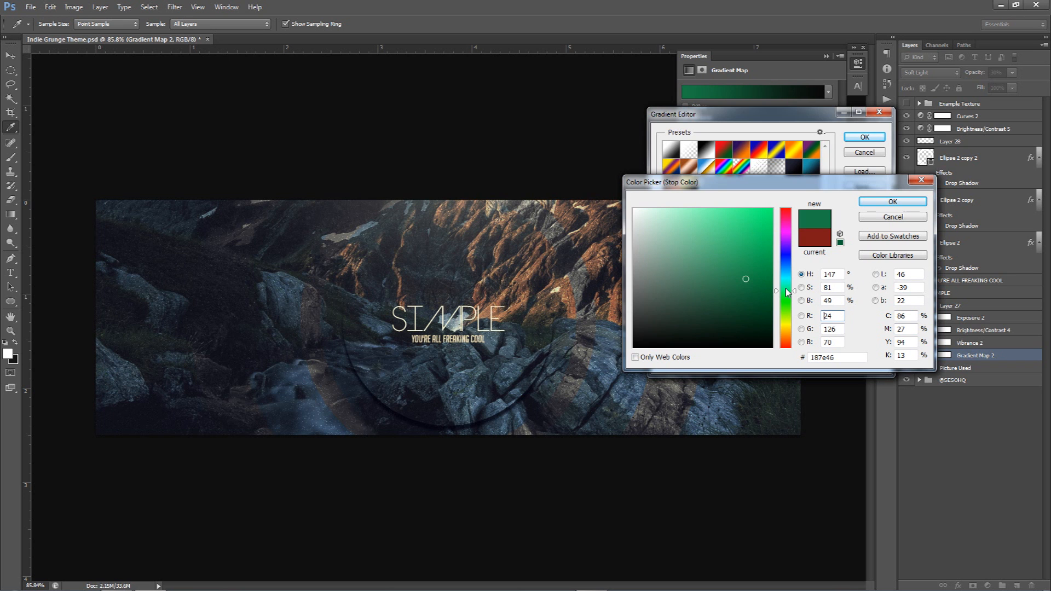
left_click_drag(786, 288, 782, 221)
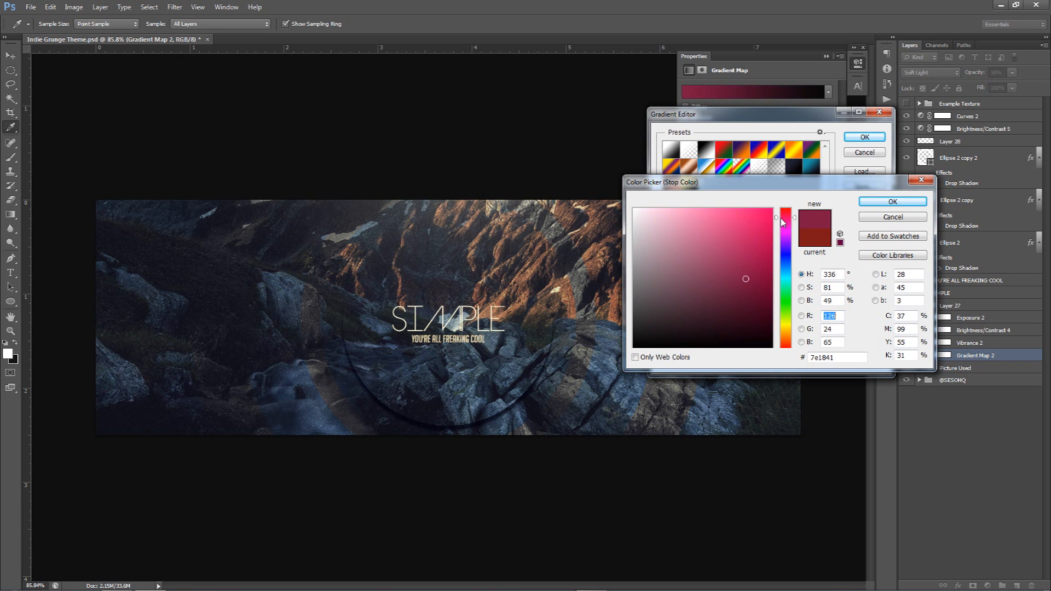
left_click(892, 217)
left_click(864, 152)
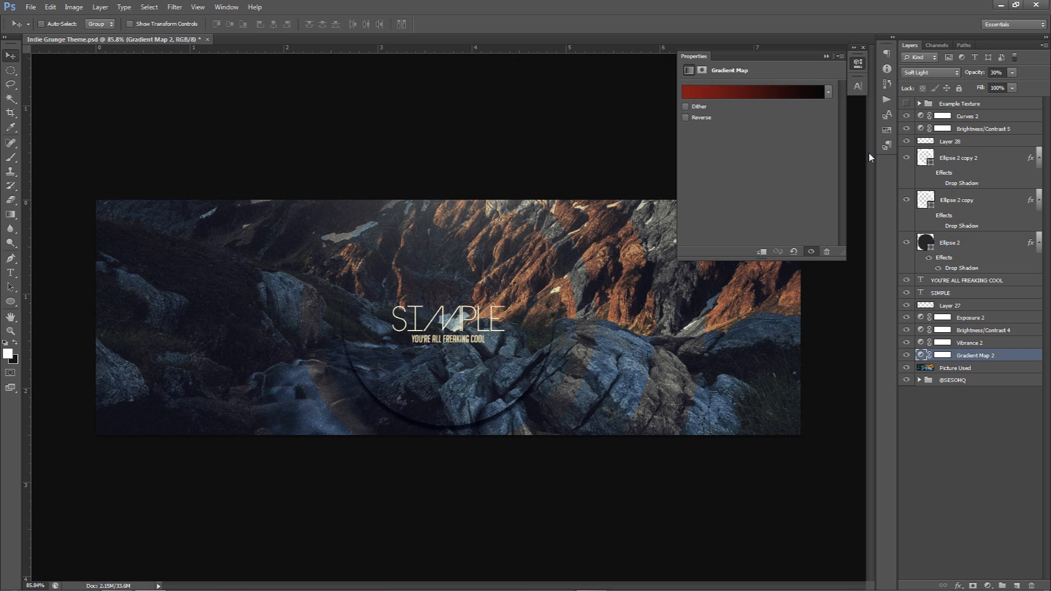
left_click(858, 62)
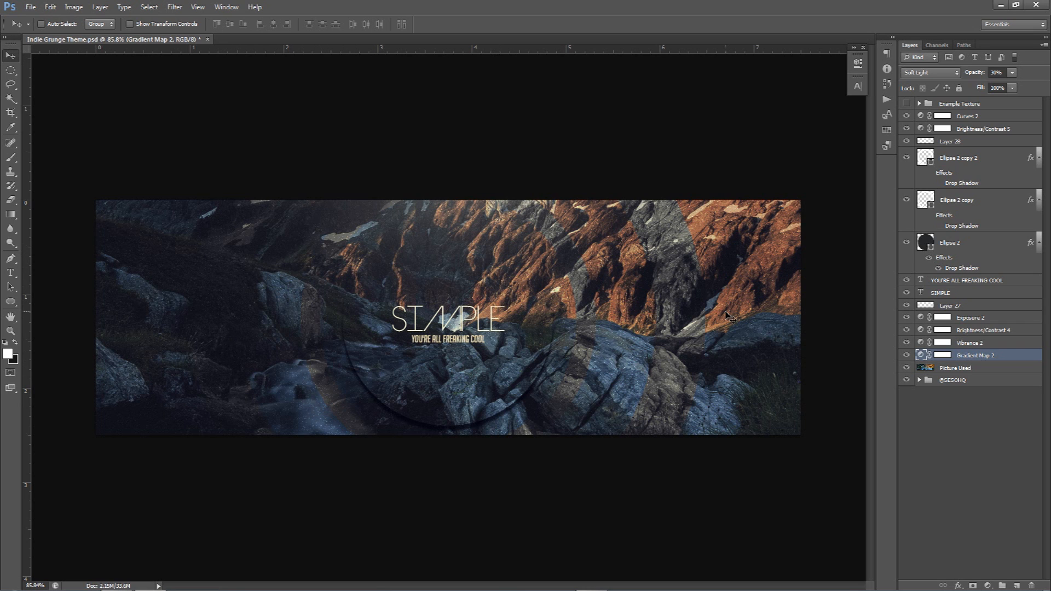
Add a new empty layer above Curves 2, swap the foreground and background colours, and show the guides.
left_click(947, 116)
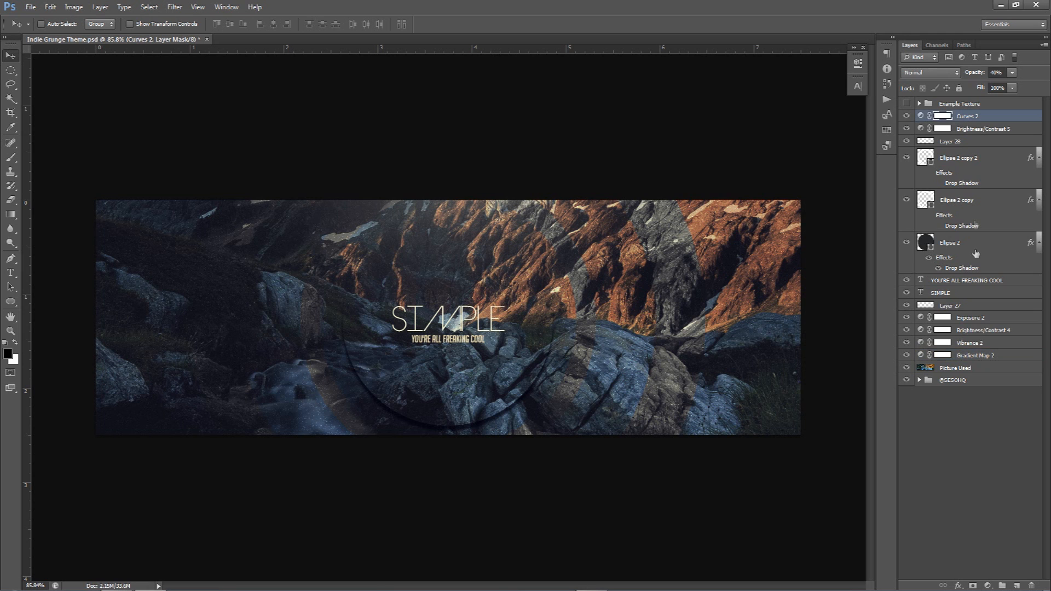
left_click(1017, 585)
key("x")
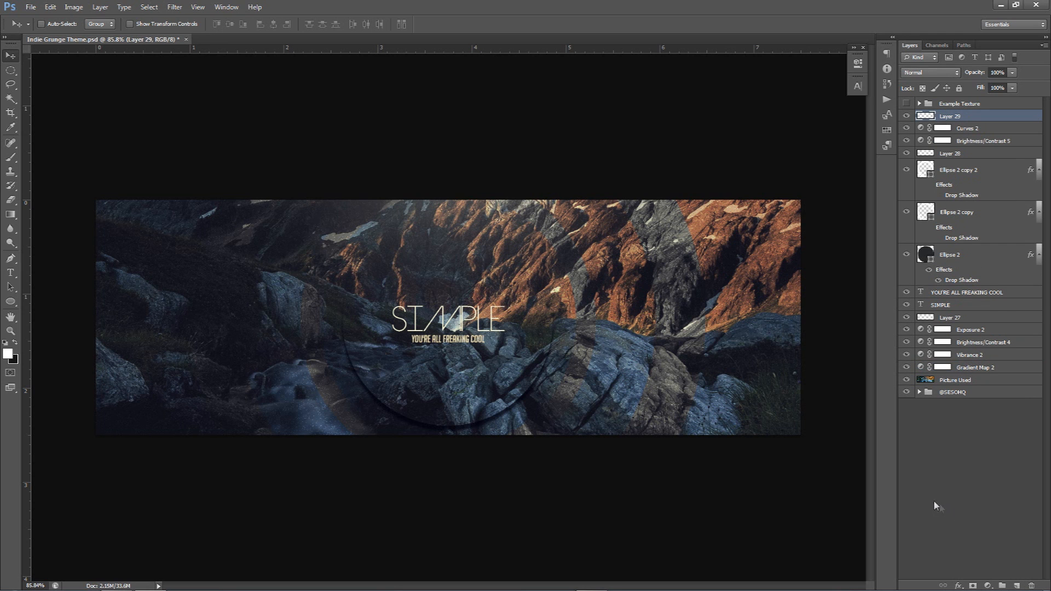
key("ctrl+semicolon")
key("p")
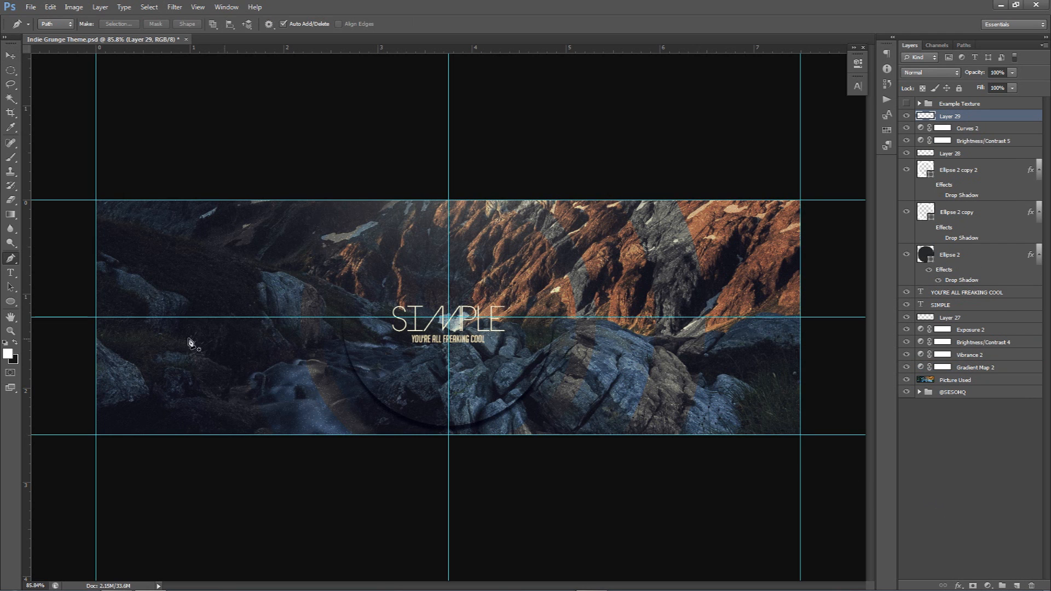
left_click(97, 229)
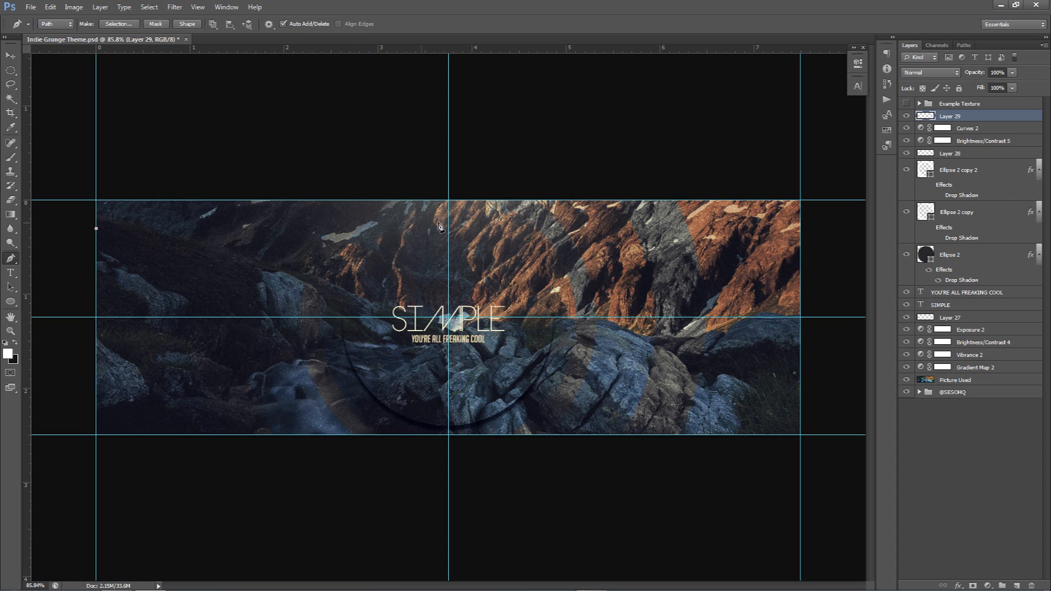
key("m")
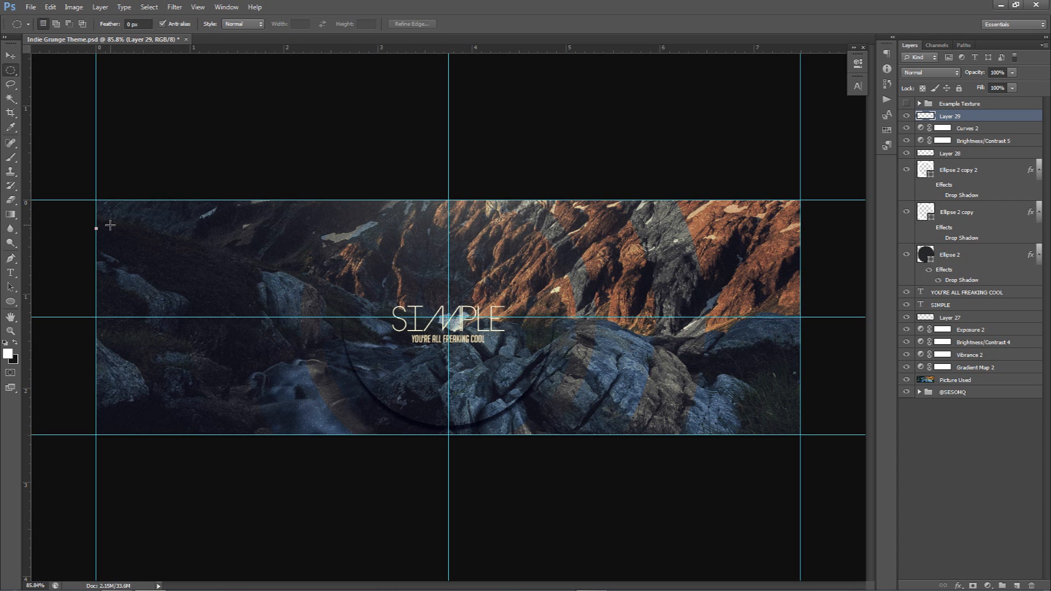
key("ctrl+z")
Draw a wide elliptical selection extending past both ends of the banner, centre it on the guides and invert it.
left_click_drag(10, 70, 70, 81)
left_click_drag(95, 215, 977, 434)
left_click_drag(669, 305, 563, 308)
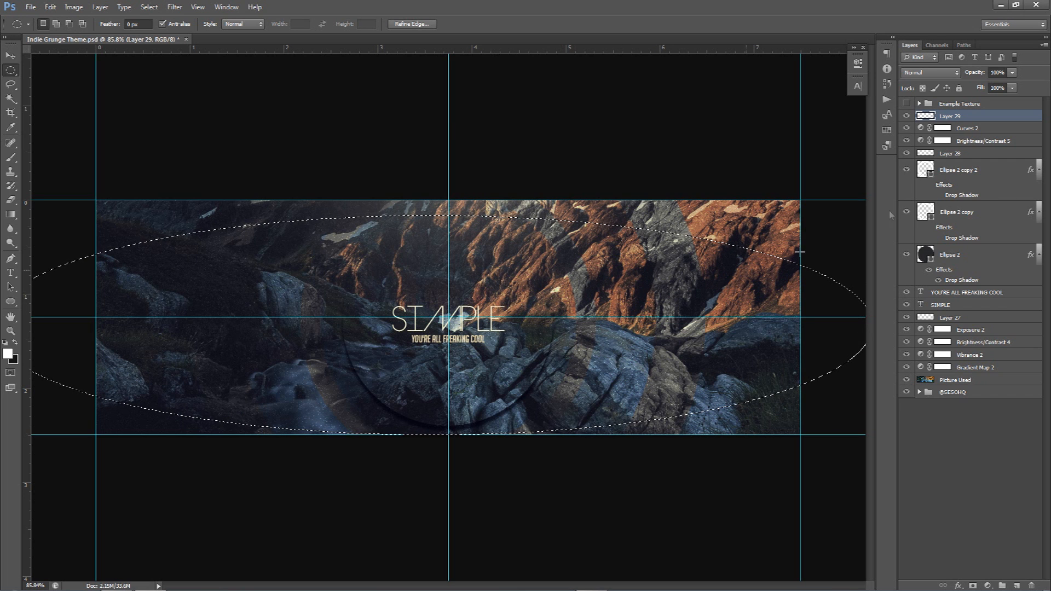
left_click_drag(495, 269, 496, 265)
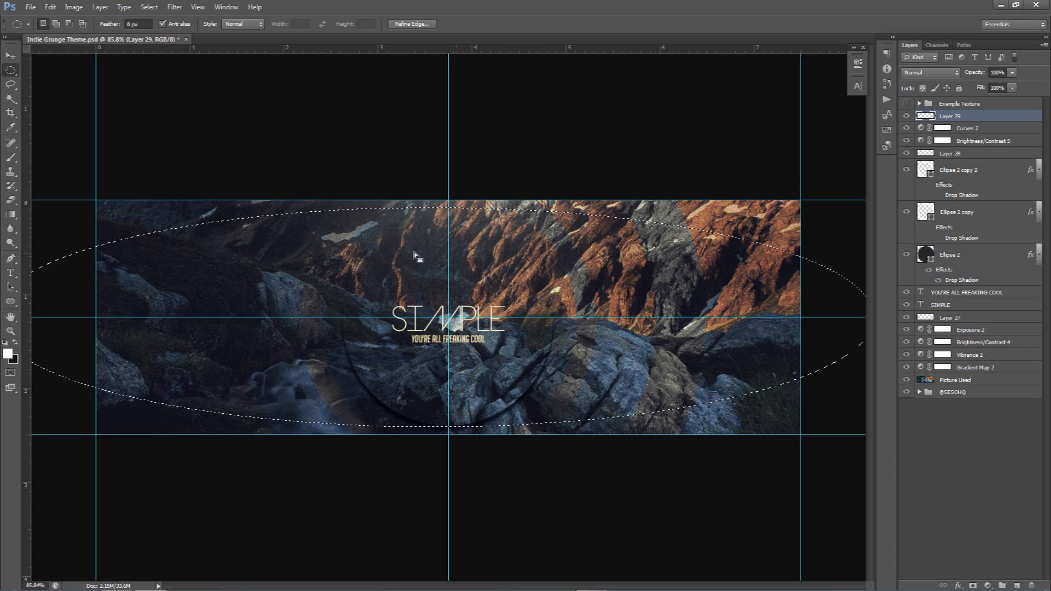
right_click(607, 255)
left_click(651, 278)
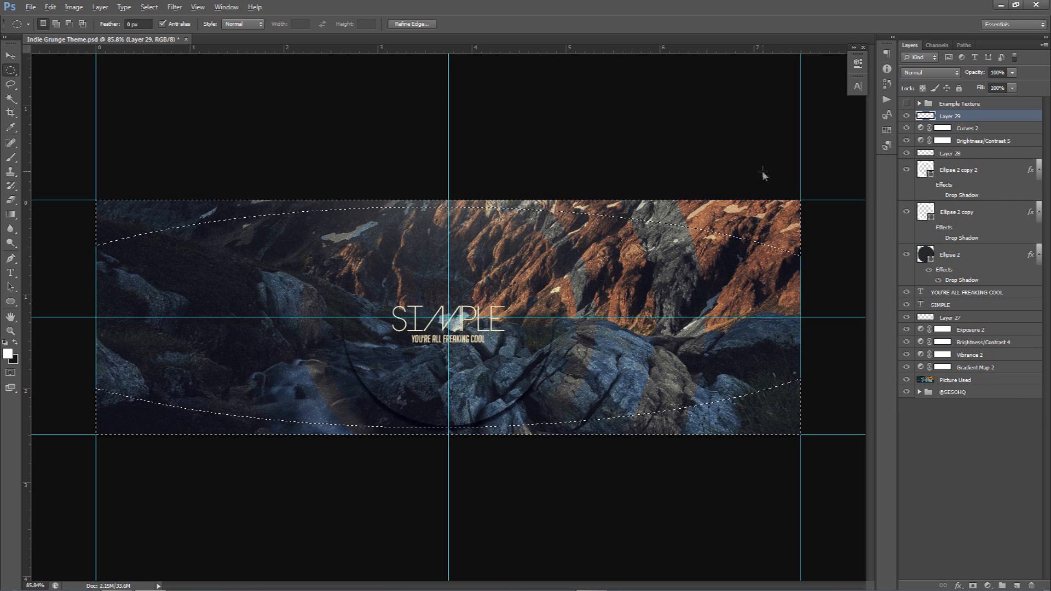
Fill the selected corner areas on Layer 29 with the dark background colour, deselect, and hide the guides.
key("alt+BackSpace")
key("ctrl+BackSpace")
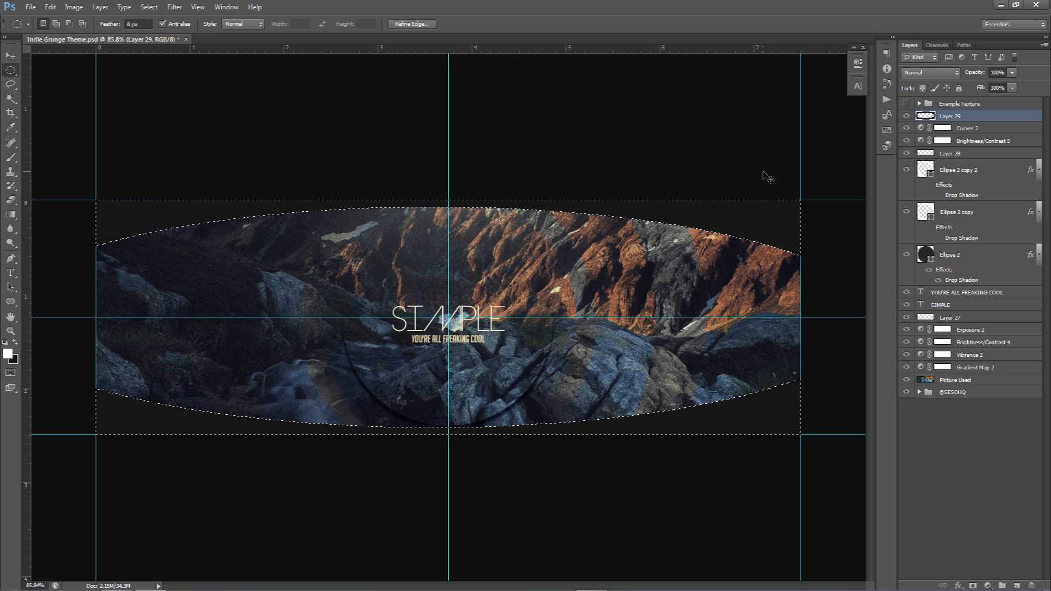
key("ctrl+d")
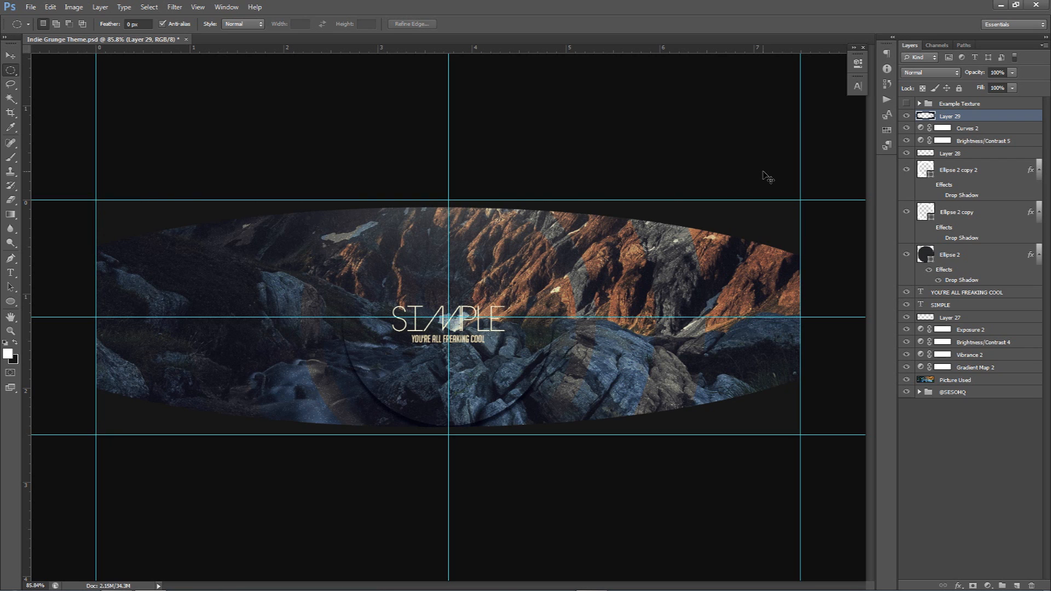
key("ctrl+semicolon")
key("v")
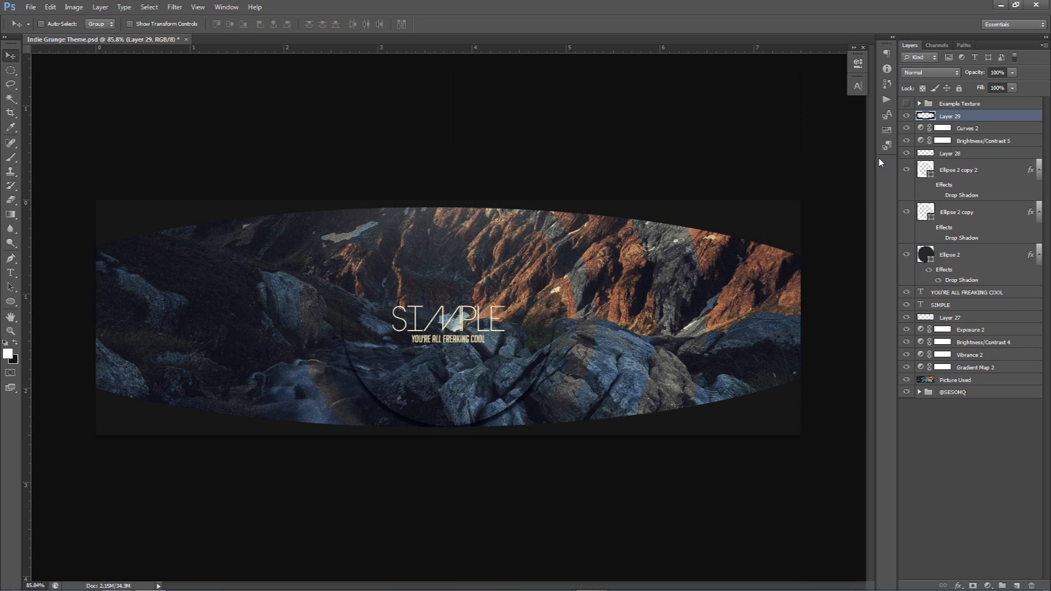
Set Layer 29's fill to 0% and give it a black Multiply Inner Shadow with 0 px distance and 3% choke.
left_click(1013, 92)
left_click_drag(1008, 101, 824, 113)
left_click(990, 117)
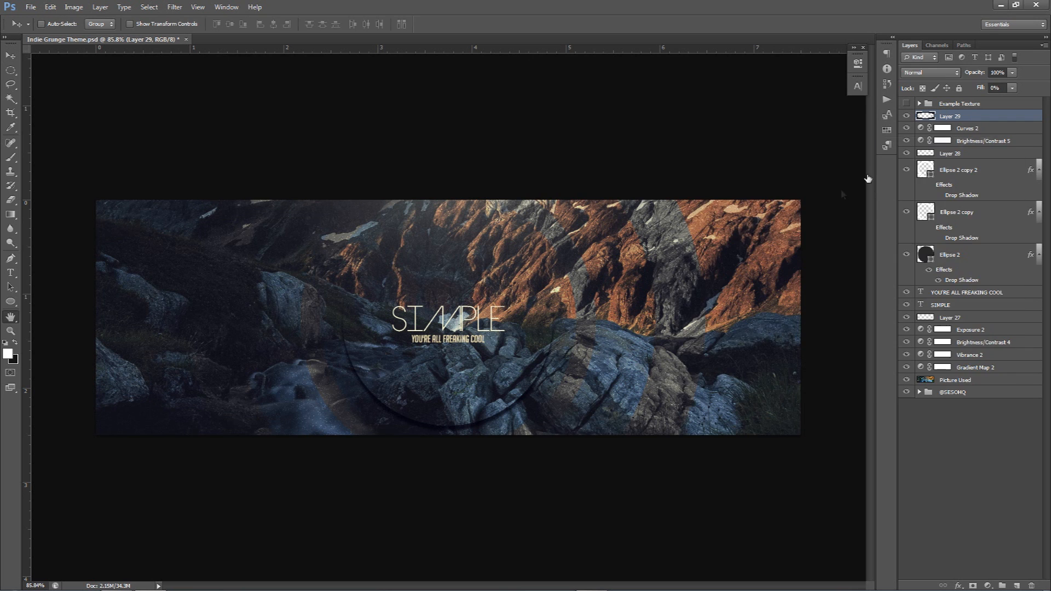
double_click(980, 116)
left_click(720, 237)
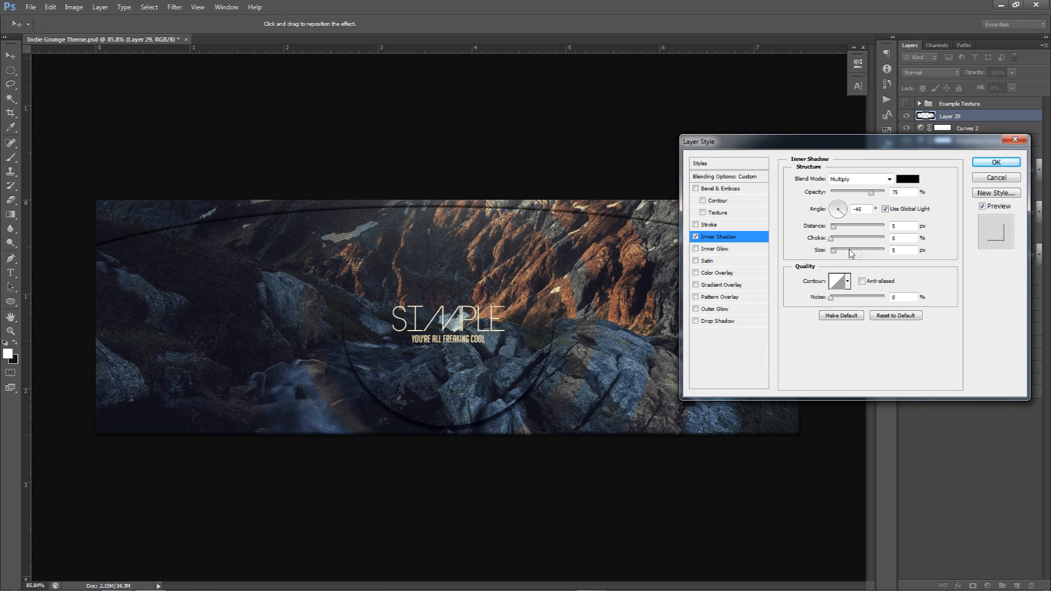
left_click_drag(833, 226, 840, 253)
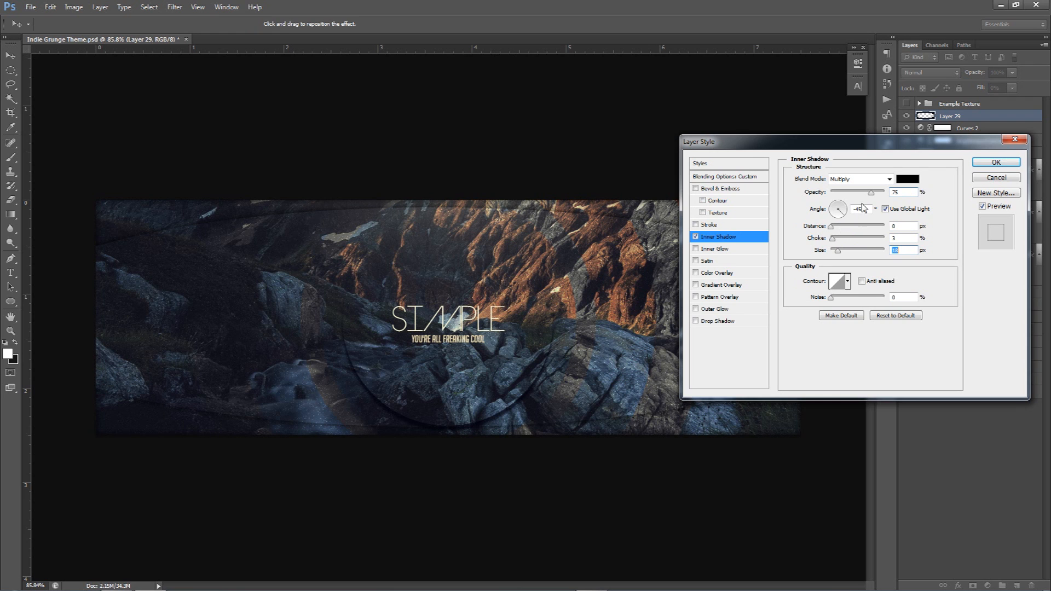
Turn off global light for the Inner Shadow and apply it with a 90° angle, 10 px size, 100% opacity and about 14% choke.
left_click(885, 208)
double_click(859, 209)
type("90")
left_click(904, 226)
left_click(902, 250)
scroll(897, 249, "down", 5)
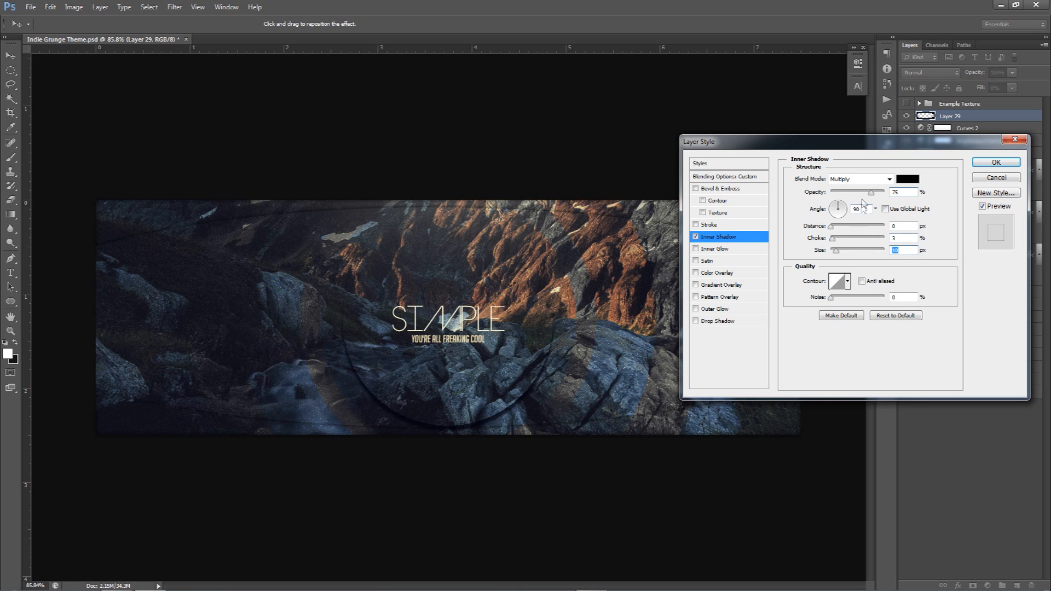
left_click_drag(871, 193, 884, 193)
left_click_drag(833, 239, 839, 238)
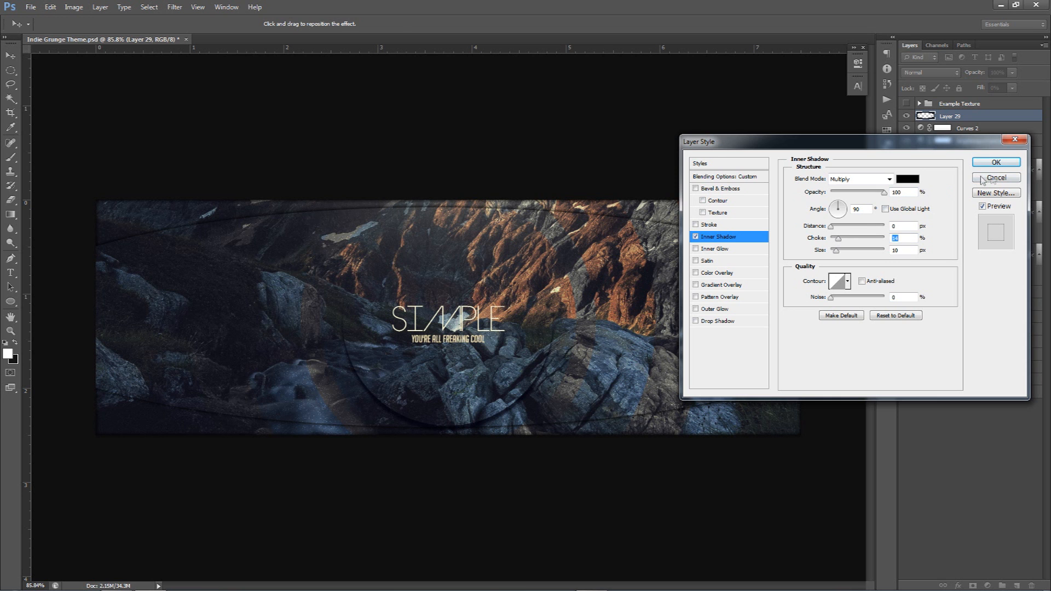
left_click(992, 163)
Rasterize Layer 29's layer style and erase the ends of the curved shadow lines with a 315 px soft eraser.
right_click(990, 116)
left_click(964, 205)
key("e")
left_click_drag(148, 304, 113, 256)
mouse_move(129, 369)
left_mouse_down()
mouse_move(106, 228)
mouse_move(165, 247)
left_mouse_up()
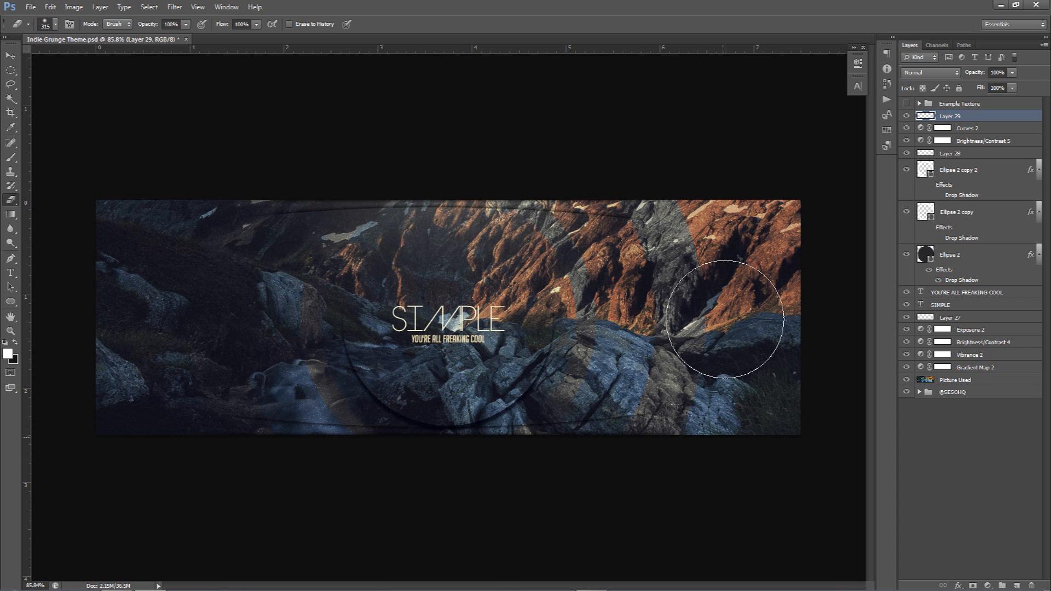
scroll(709, 406, "down", 1)
scroll(709, 407, "up", 1)
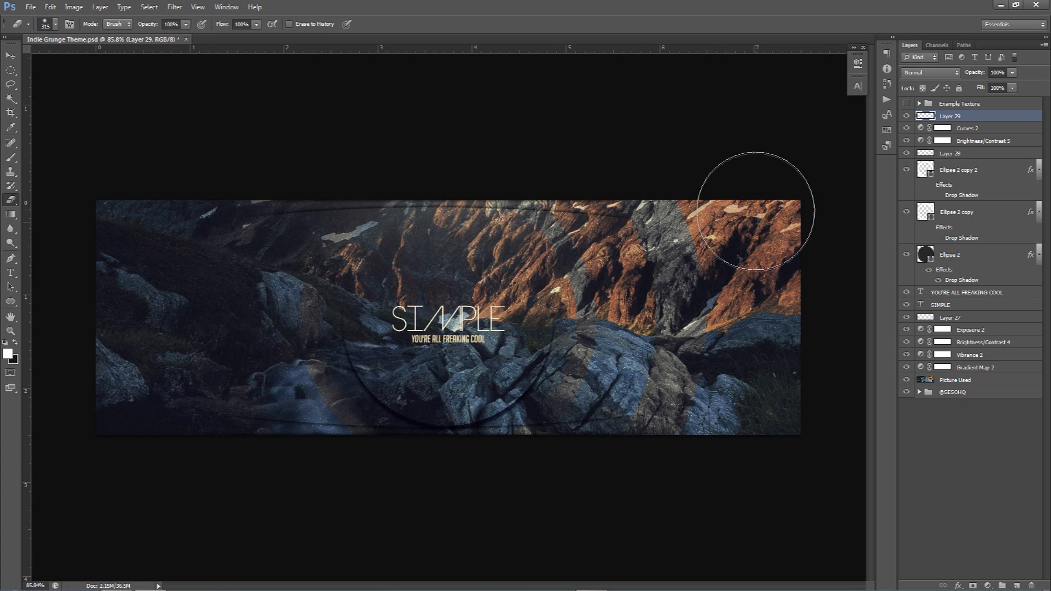
Erase the remaining curved shadow lines along the banner's lower and upper edges on Layer 29.
key("v")
scroll(617, 301, "up", 1)
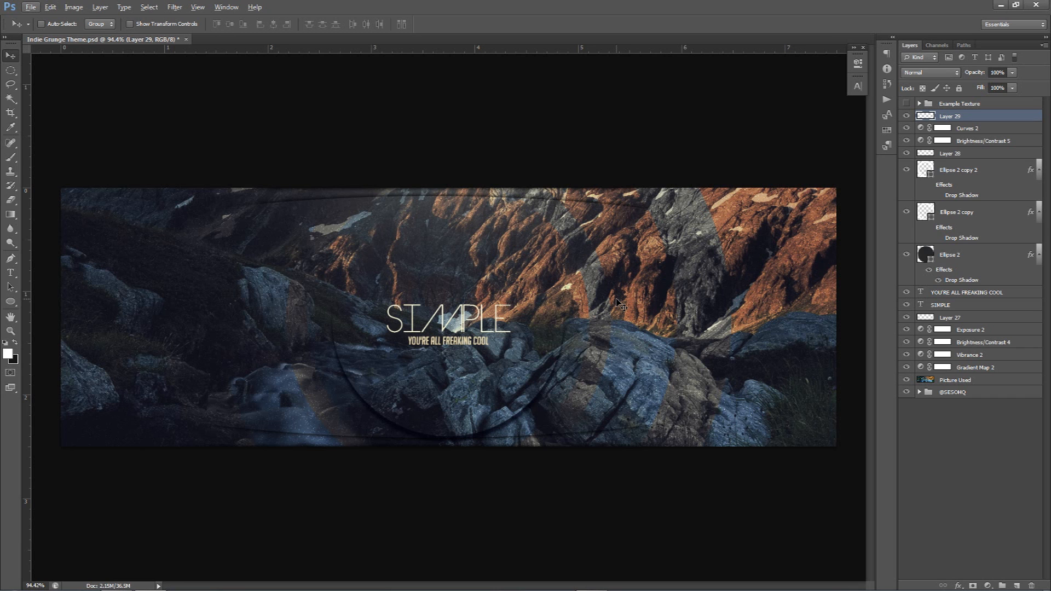
key("e")
left_click(260, 399)
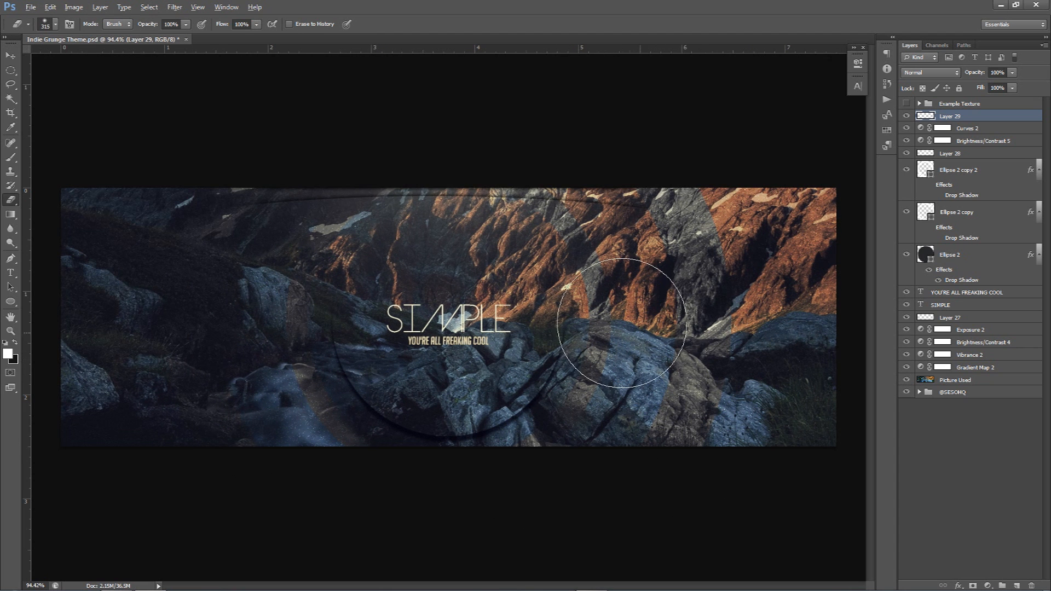
key("v")
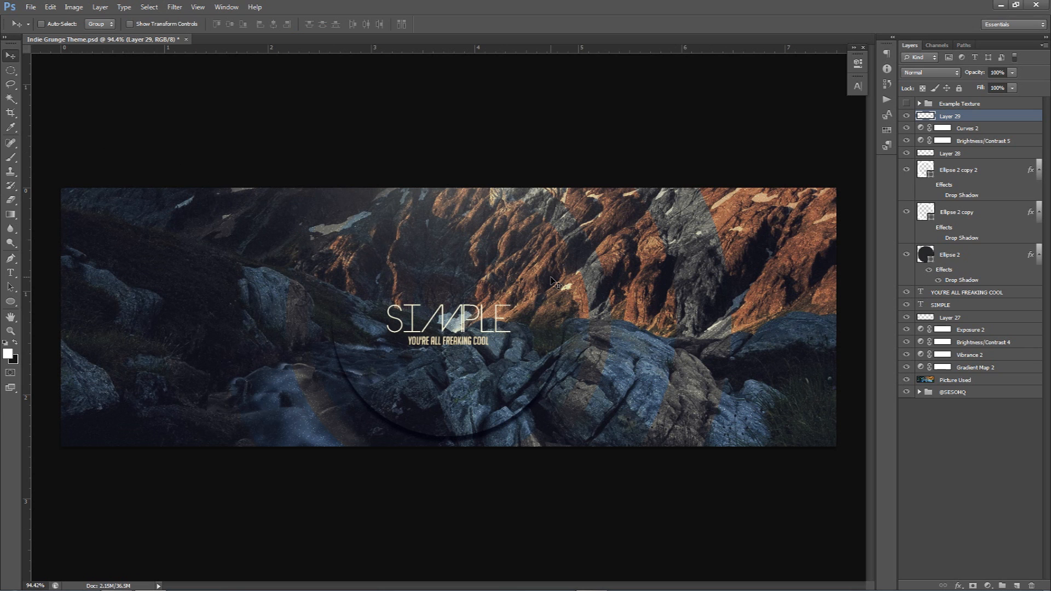